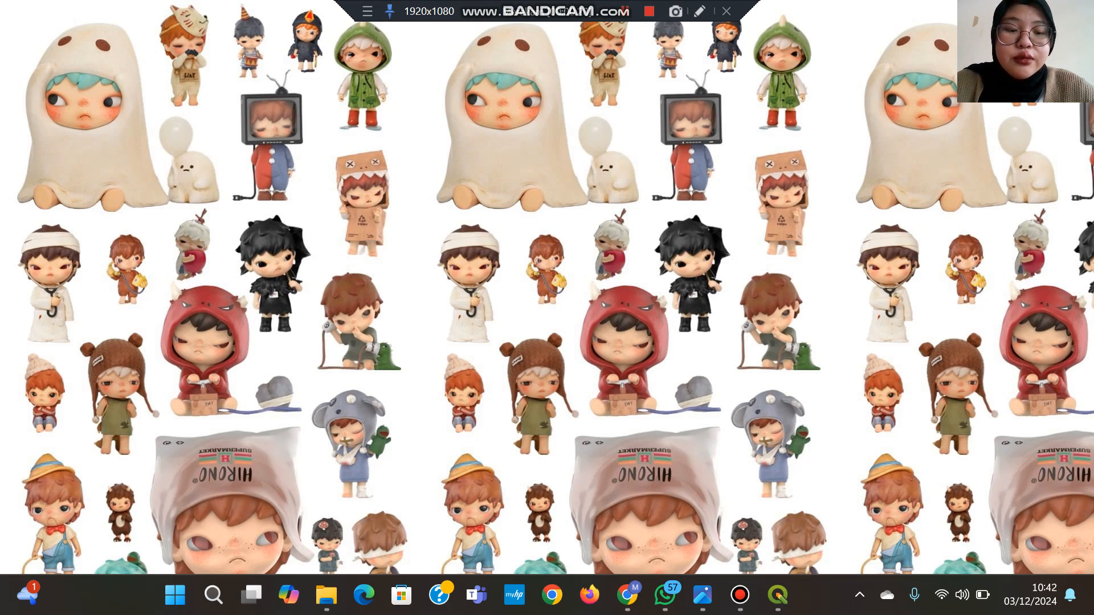
# Step: Switch to QGIS, create a new empty project and add the Google Satellite basemap from QuickMapServices
pyautogui.click(777, 595)
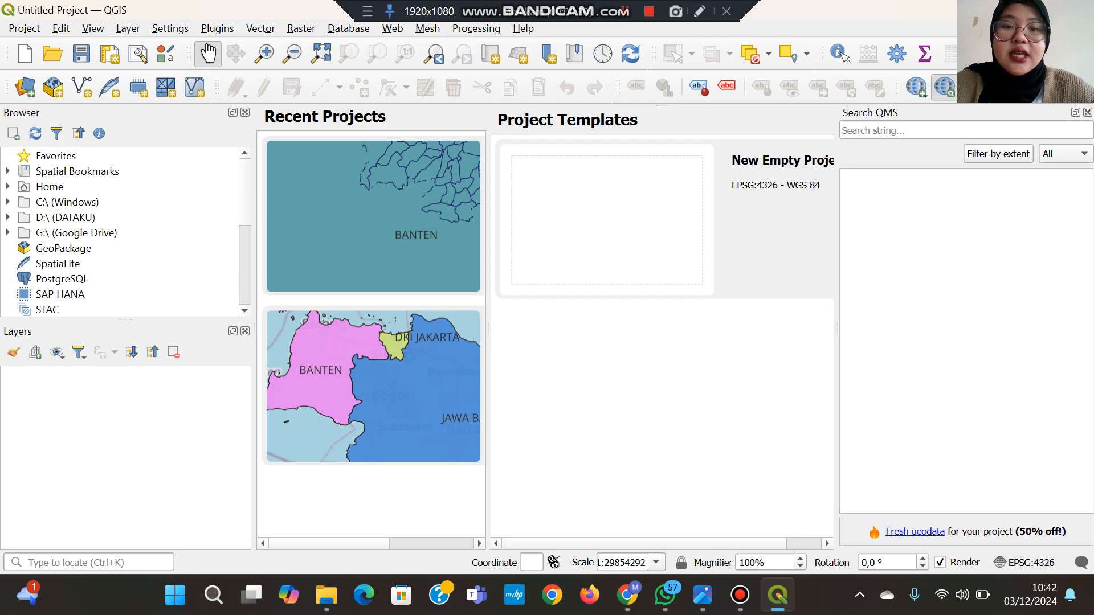
pyautogui.doubleClick(627, 228)
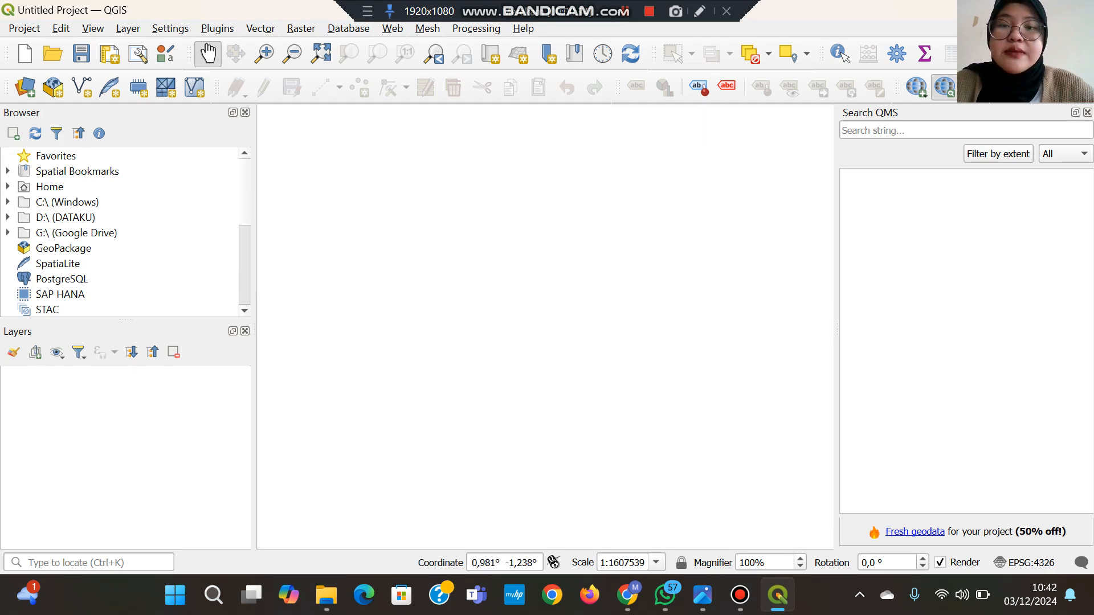
pyautogui.click(393, 28)
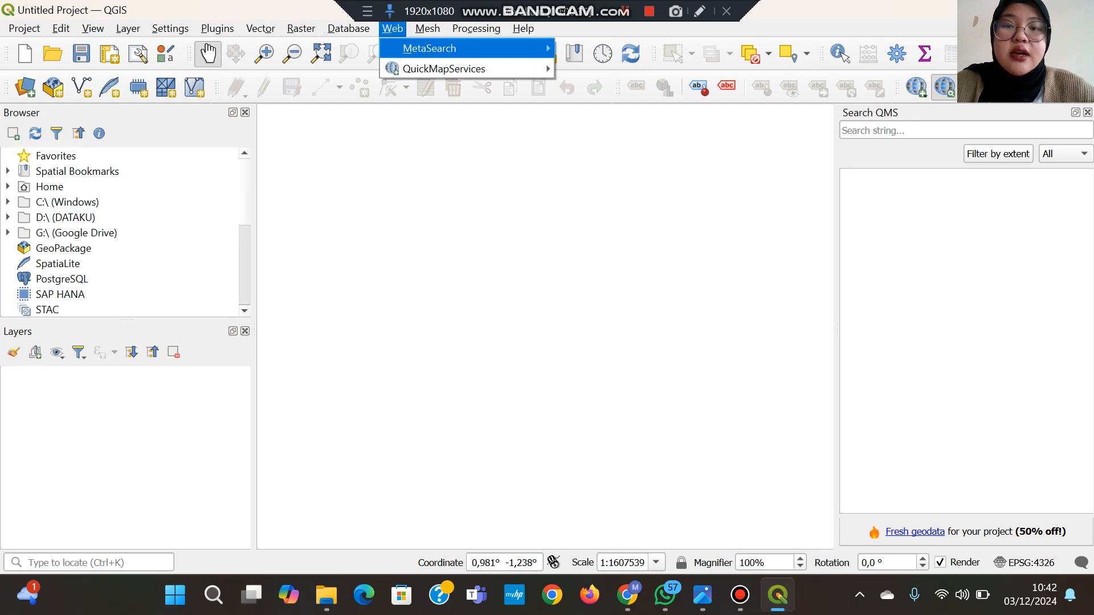
pyautogui.moveTo(445, 68)
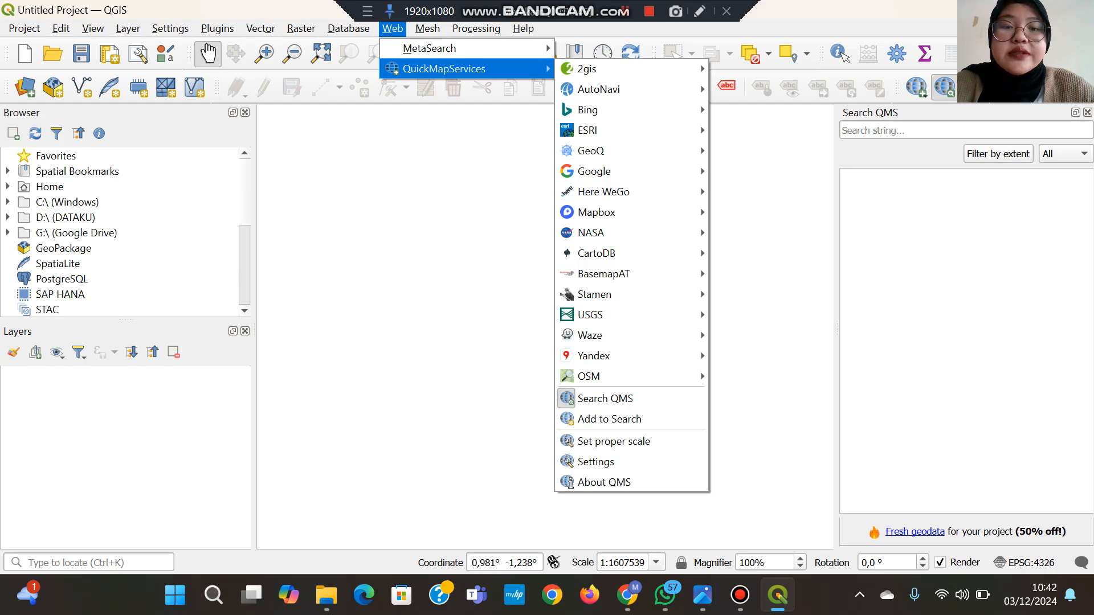
pyautogui.moveTo(627, 171)
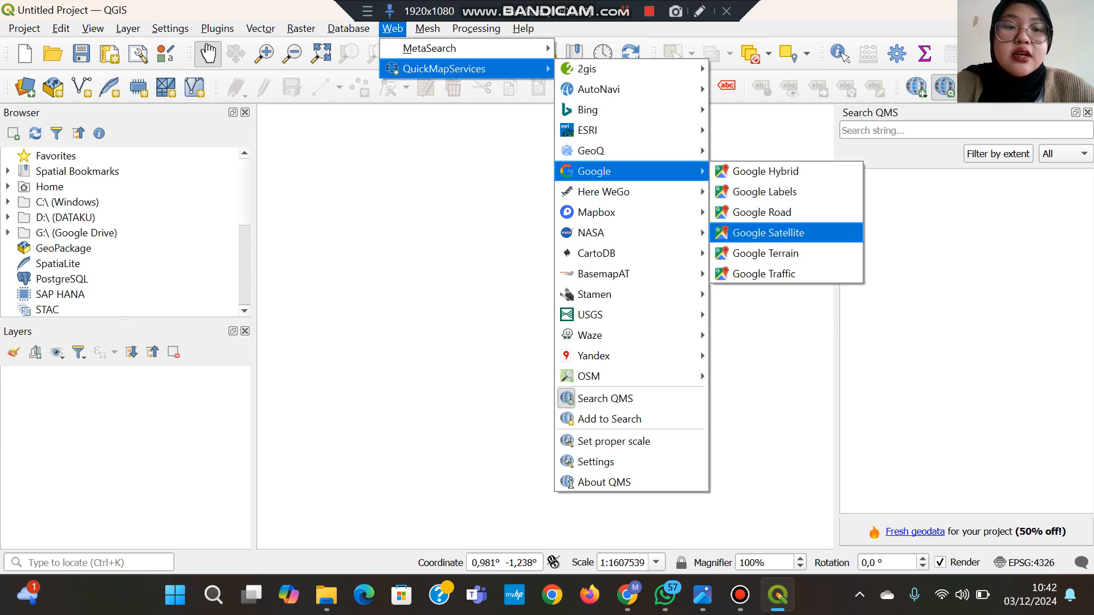
pyautogui.click(767, 233)
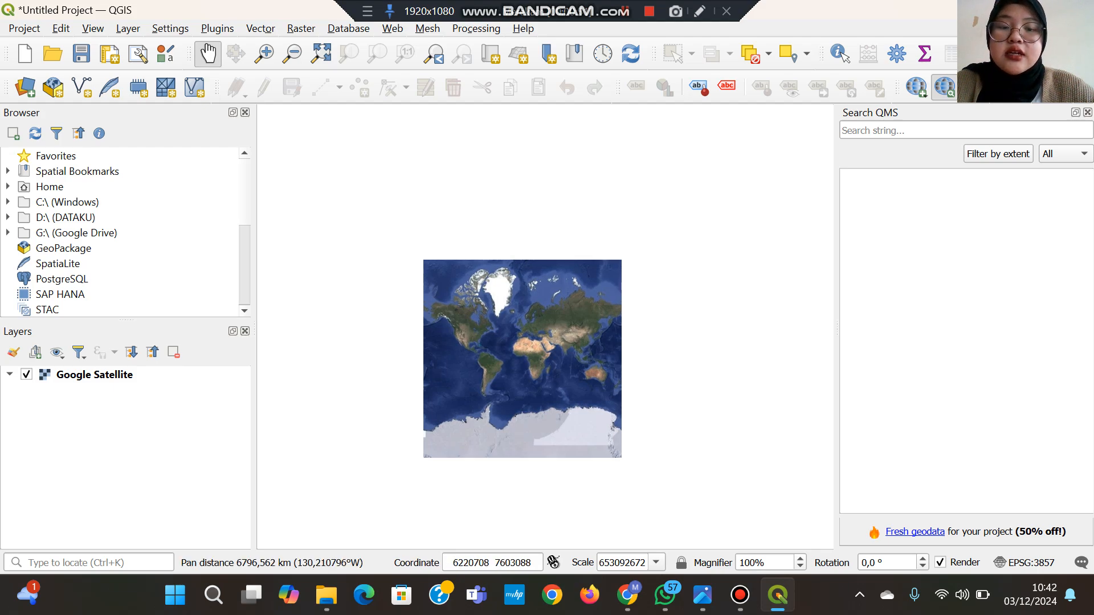
# Step: Add the province boundary shapefile BATAS_PROVINSI_DESEMBER_2019_DUKCAPIL.shp to the project as a vector layer
pyautogui.moveTo(553, 322); pyautogui.dragTo(576, 270)
pyautogui.scroll(1, 565, 257)
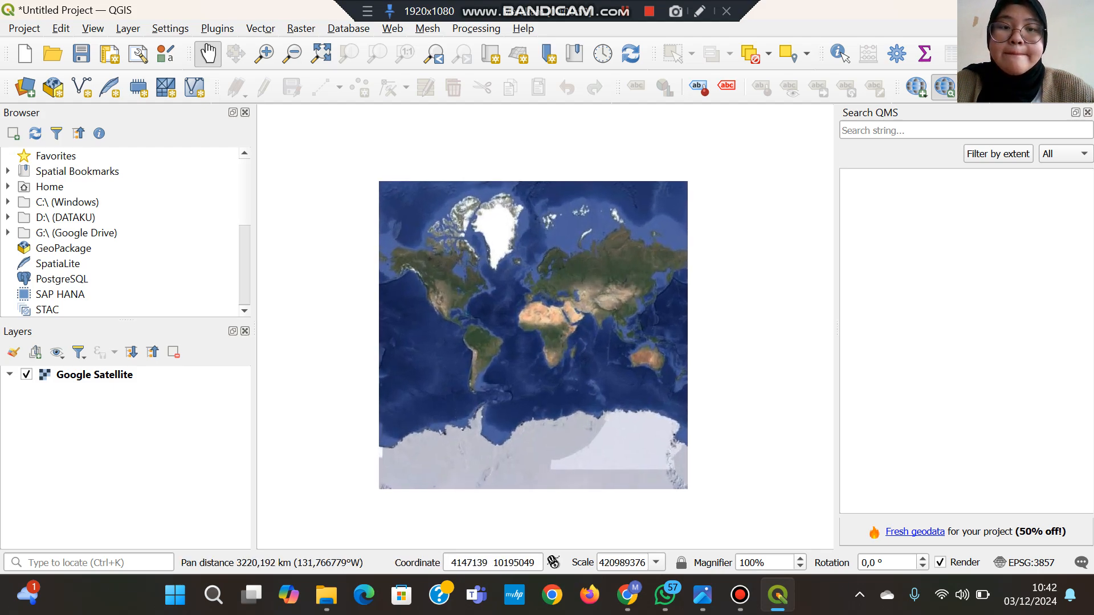
pyautogui.scroll(5, 625, 325)
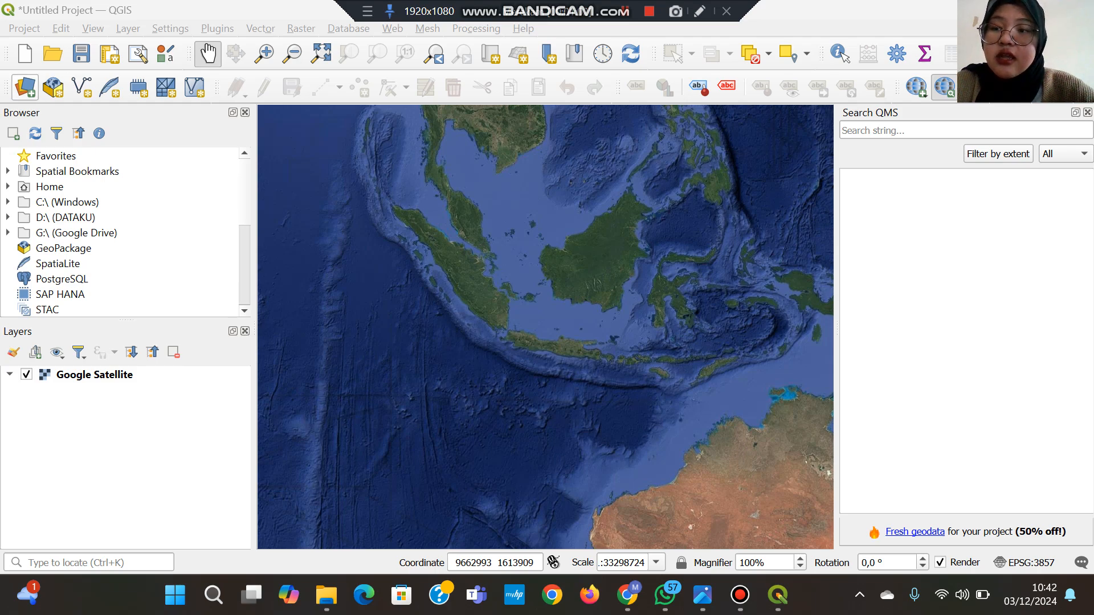
pyautogui.click(25, 88)
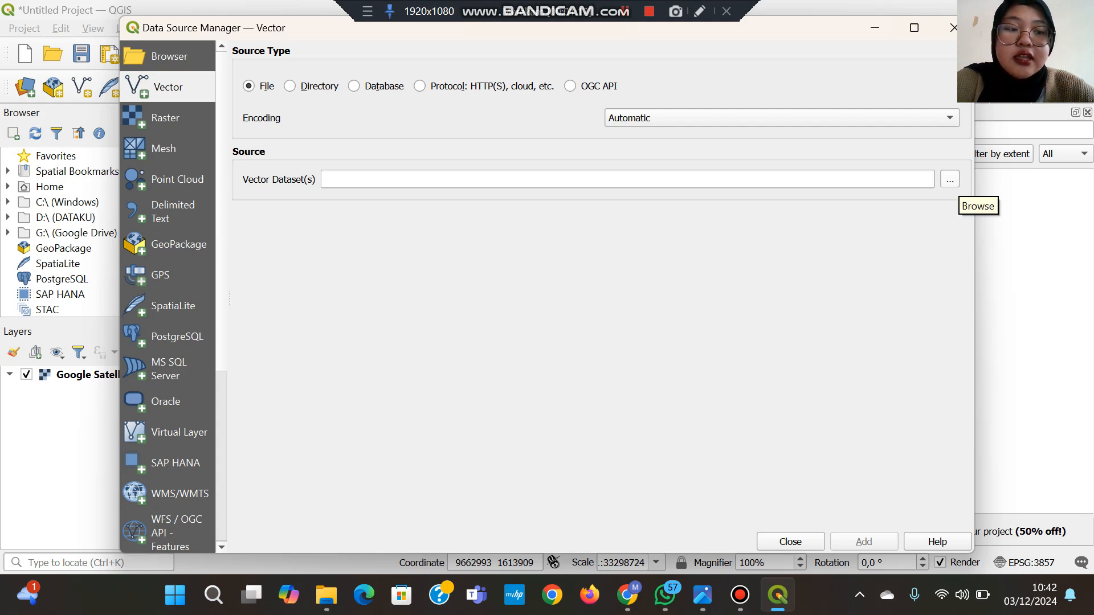
pyautogui.click(949, 179)
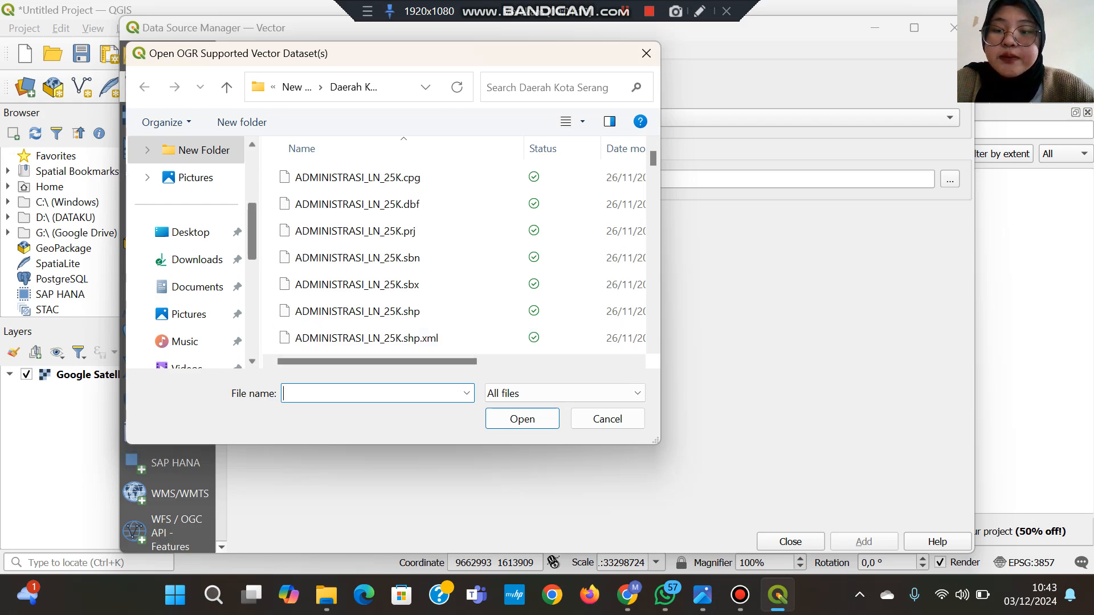
pyautogui.scroll(-3, 193, 259)
pyautogui.click(201, 259)
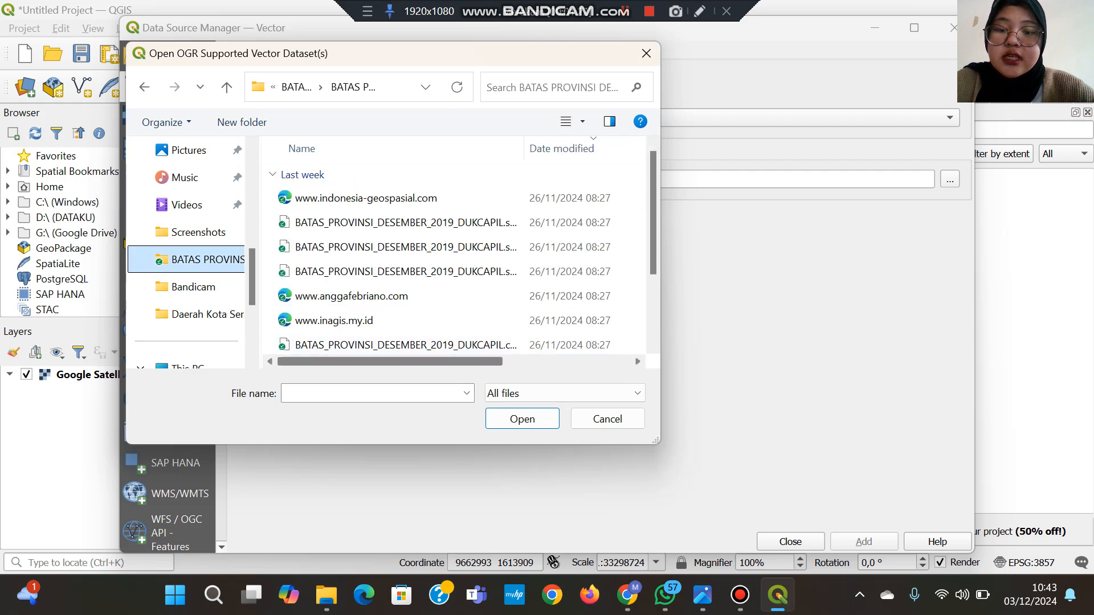
pyautogui.moveTo(389, 362); pyautogui.dragTo(471, 361)
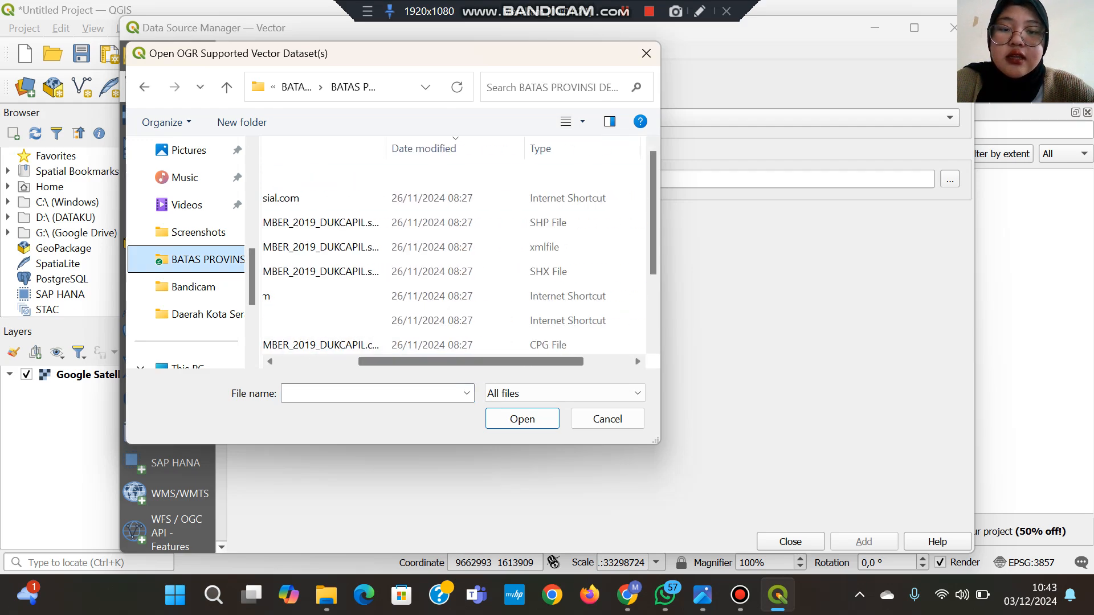
pyautogui.click(450, 223)
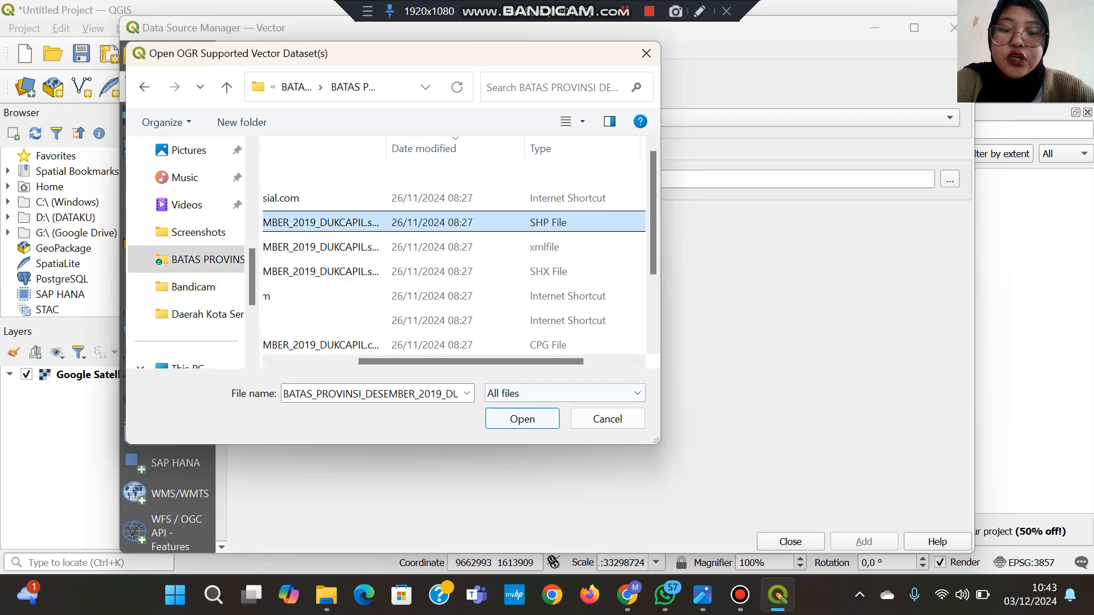
pyautogui.click(522, 419)
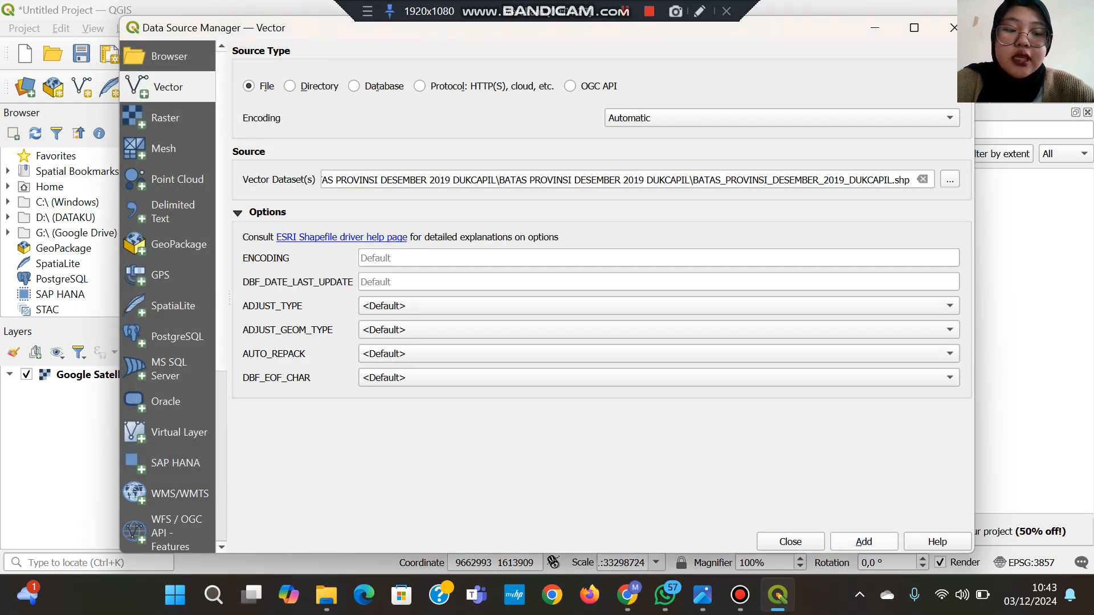
pyautogui.click(863, 541)
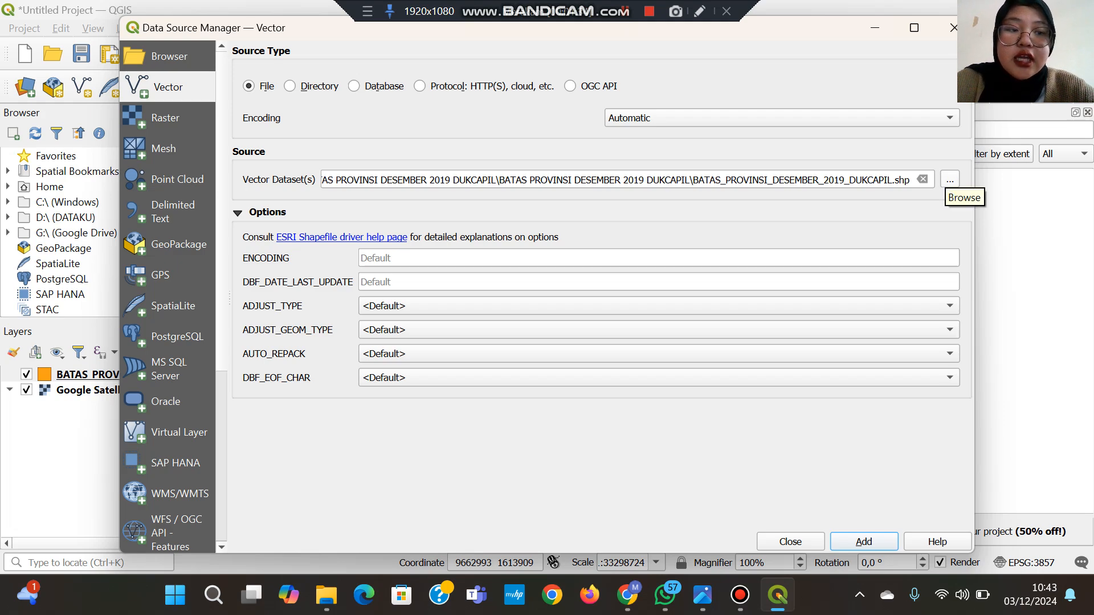
# Step: Add ADMINISTRASI_LN_25K.shp from the Daerah Kota Serang folder inside New Folder as a vector layer
pyautogui.click(949, 179)
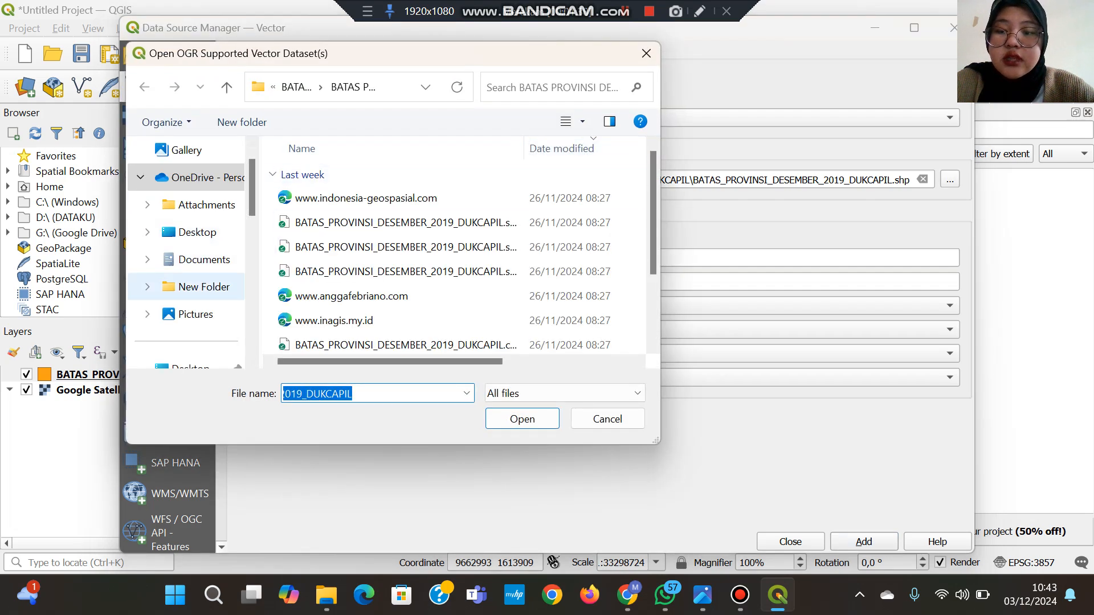
pyautogui.click(203, 287)
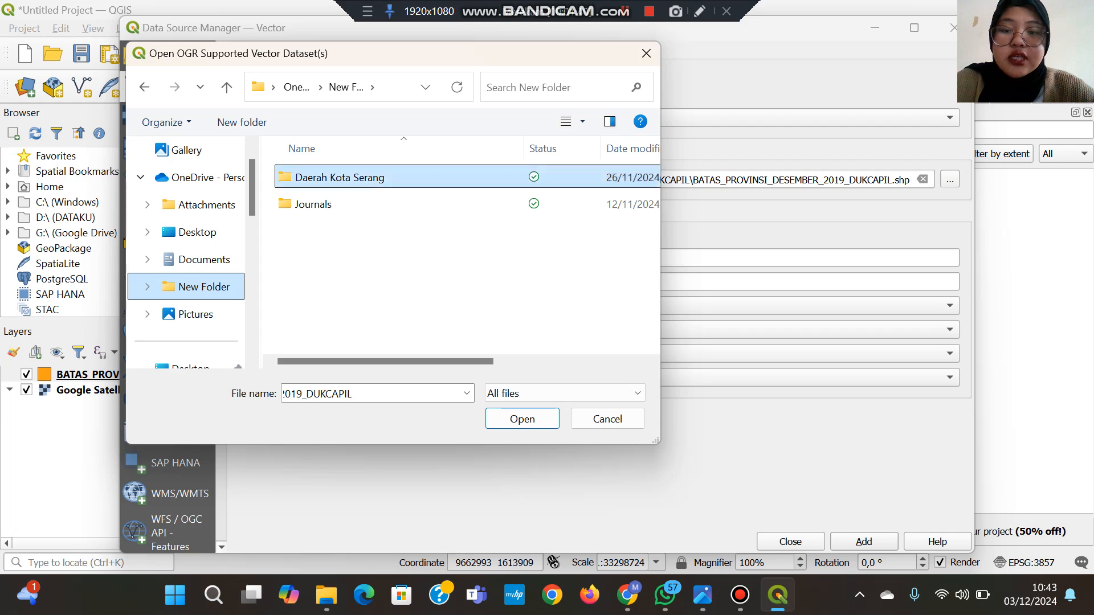
pyautogui.doubleClick(340, 177)
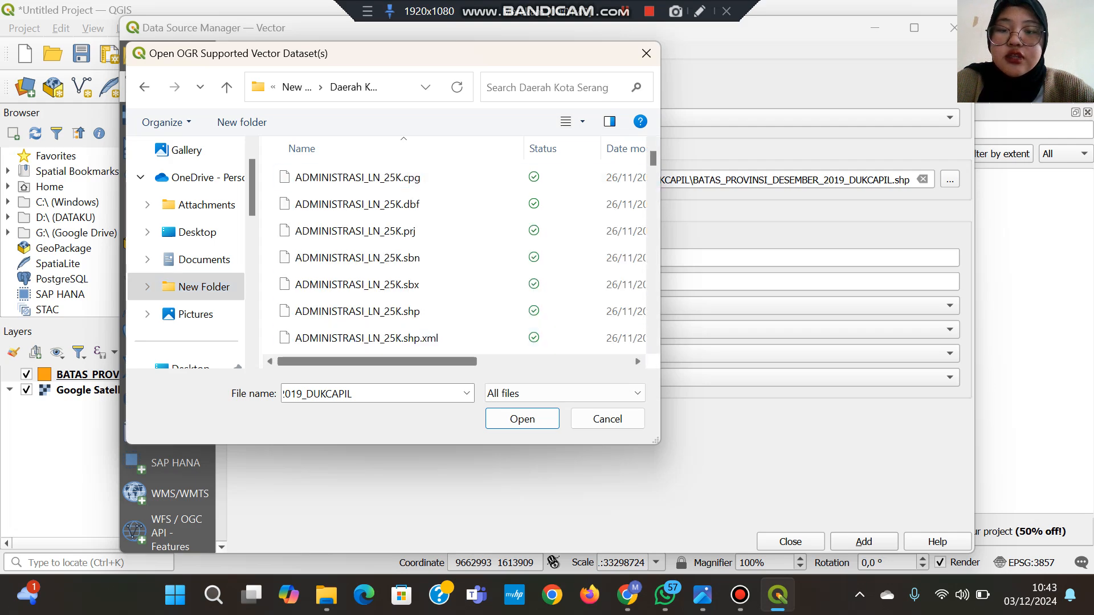
pyautogui.hscroll(3, 454, 251)
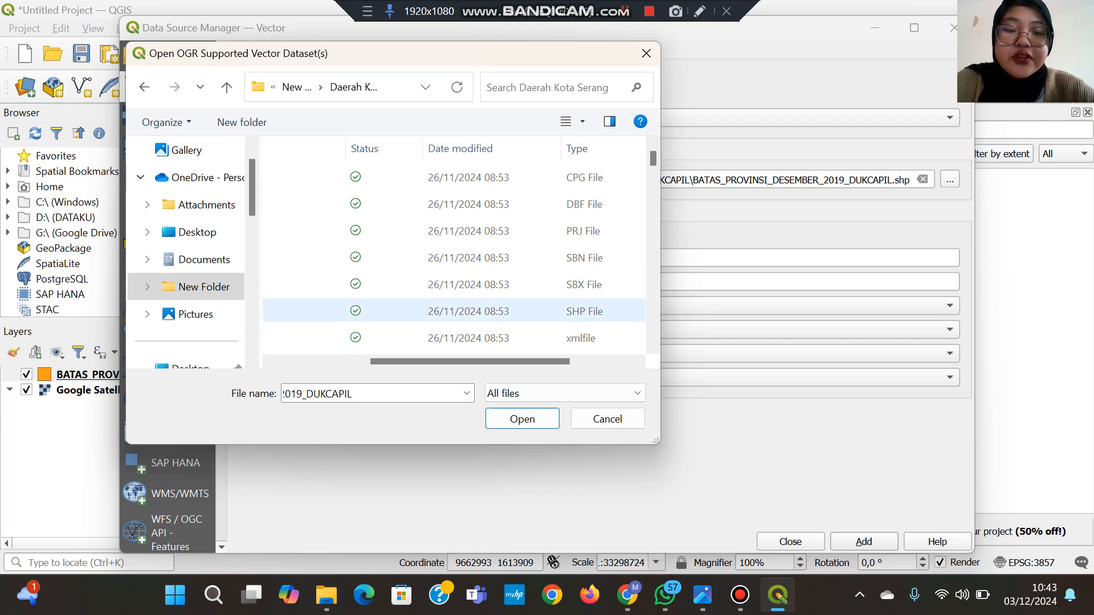
pyautogui.click(541, 311)
pyautogui.click(522, 419)
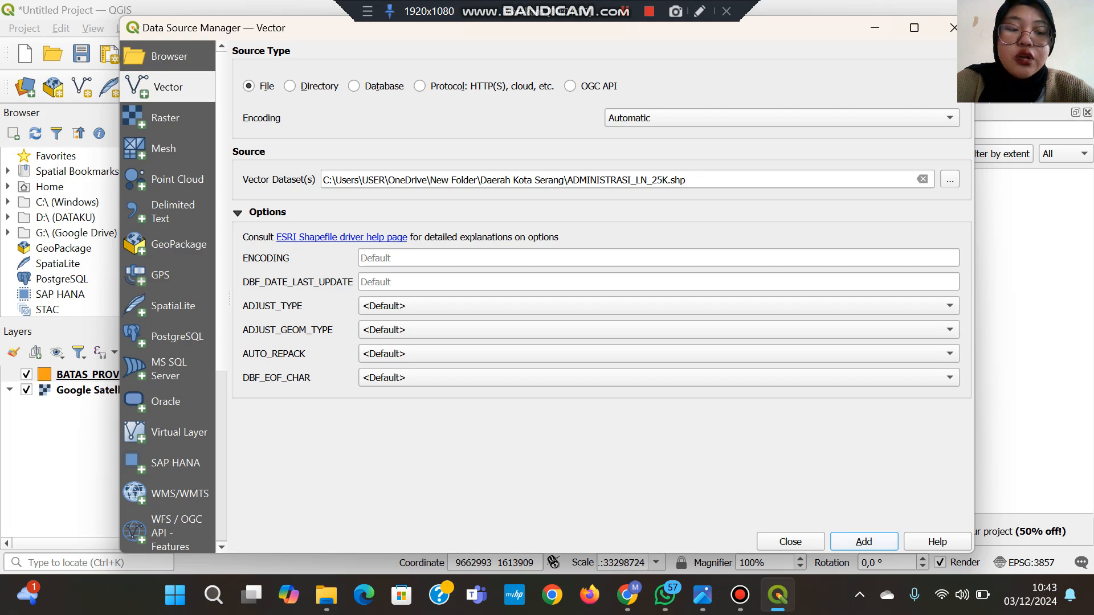
pyautogui.click(864, 542)
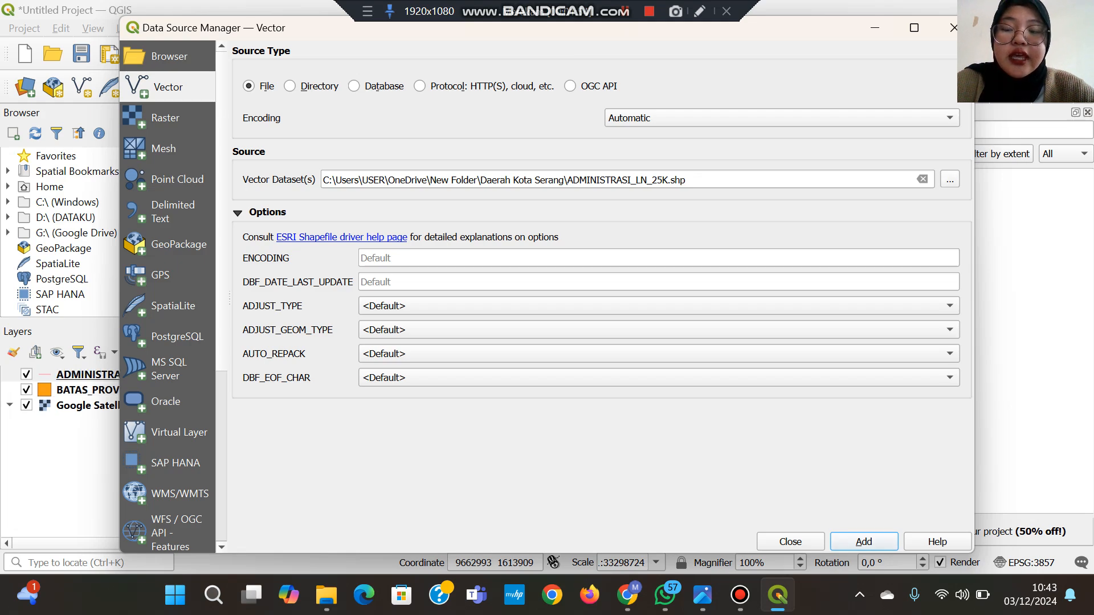
# Step: Add PELABUHAN_PT_25K.shp from the Daerah Kota Serang folder as a vector layer and close the Data Source Manager
pyautogui.click(949, 180)
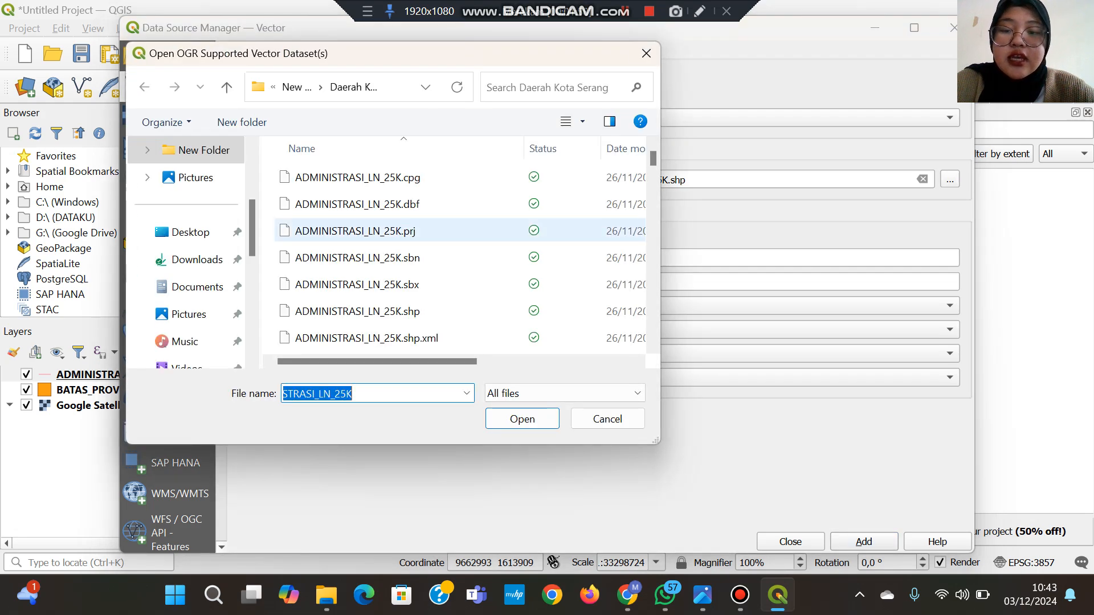
pyautogui.write('pelabu')
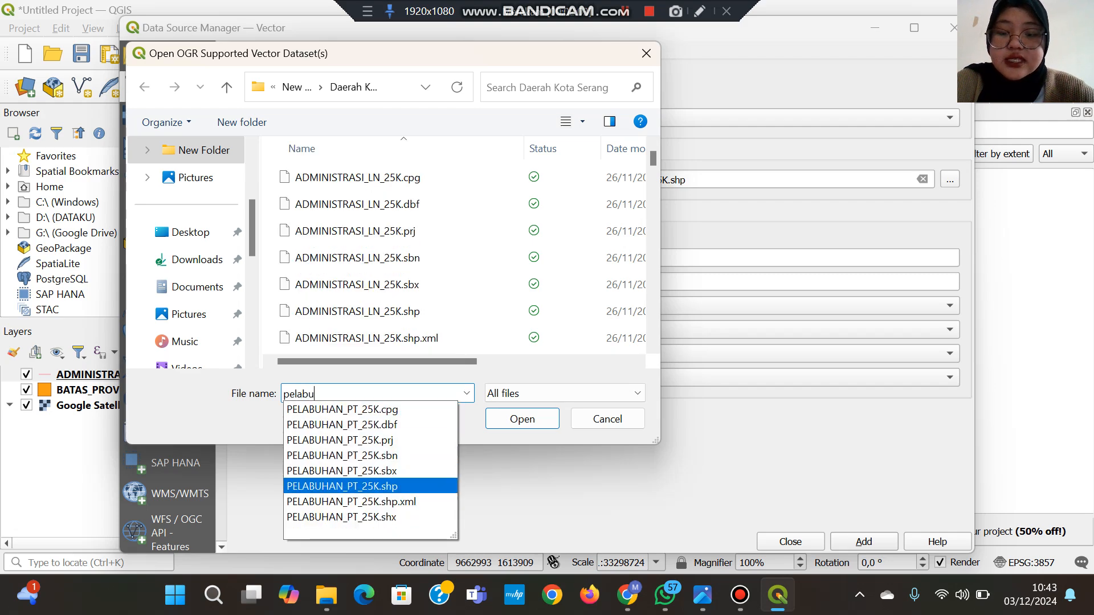
pyautogui.click(342, 486)
pyautogui.press('Return')
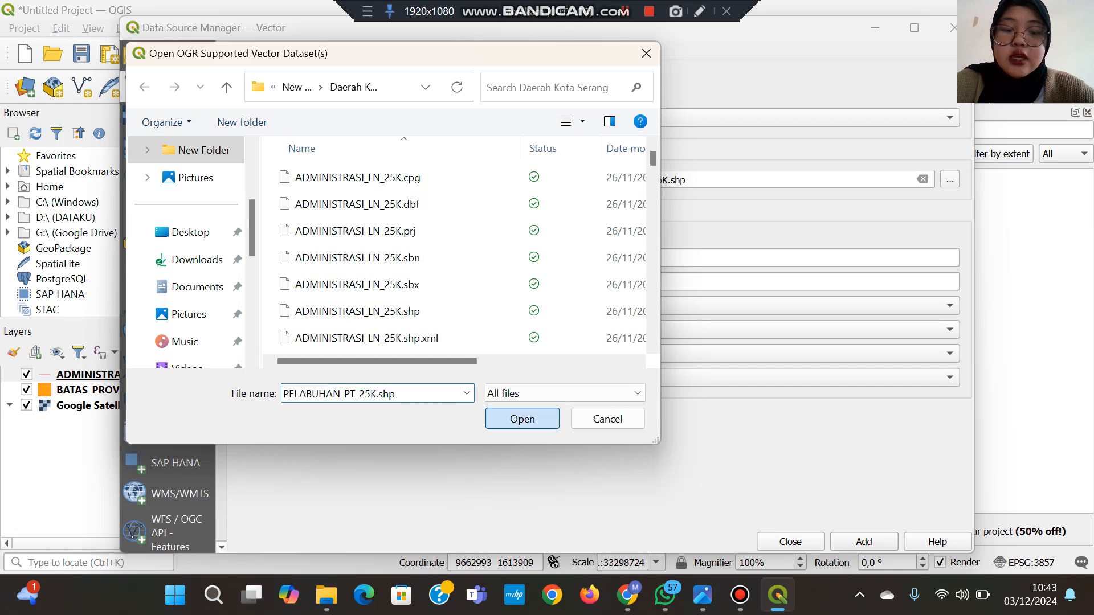
pyautogui.click(863, 541)
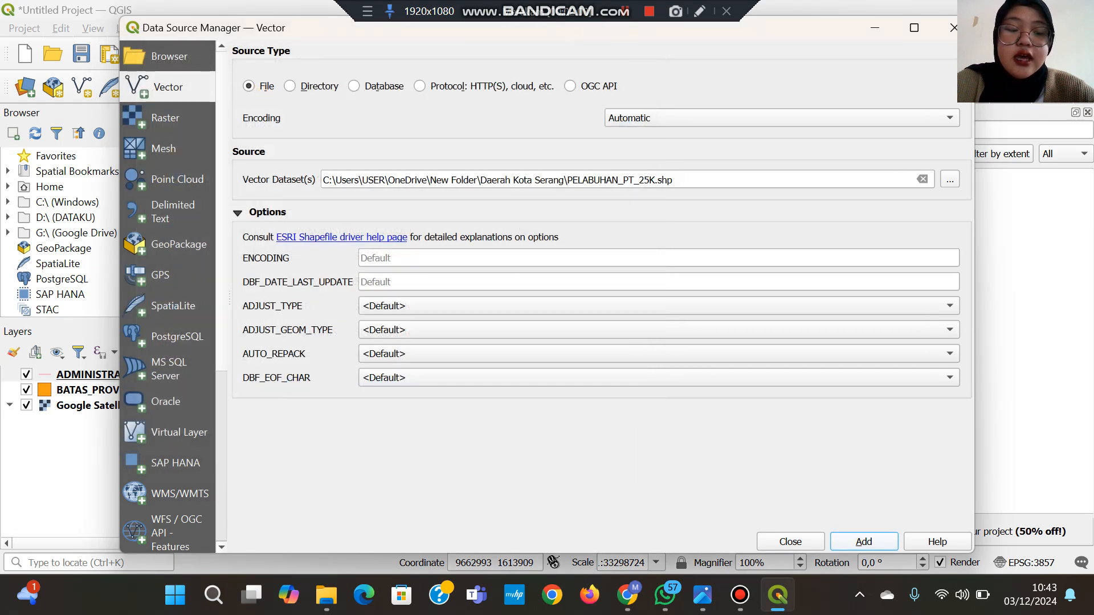
pyautogui.click(790, 541)
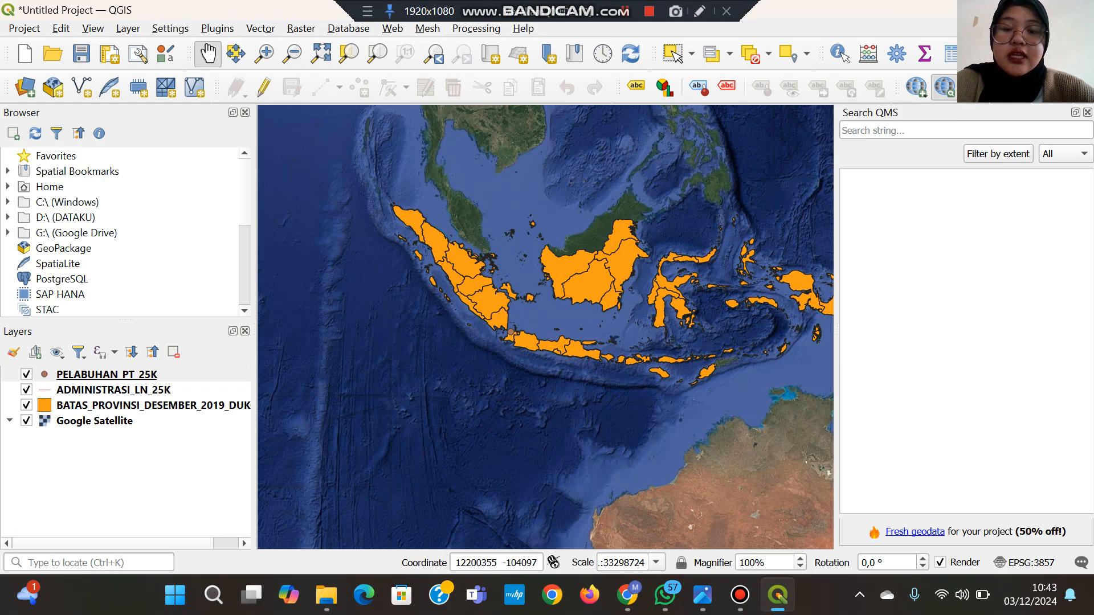
# Step: Change the point symbol colour of the PELABUHAN_PT_25K layer to a darker brown
pyautogui.scroll(3, 534, 283)
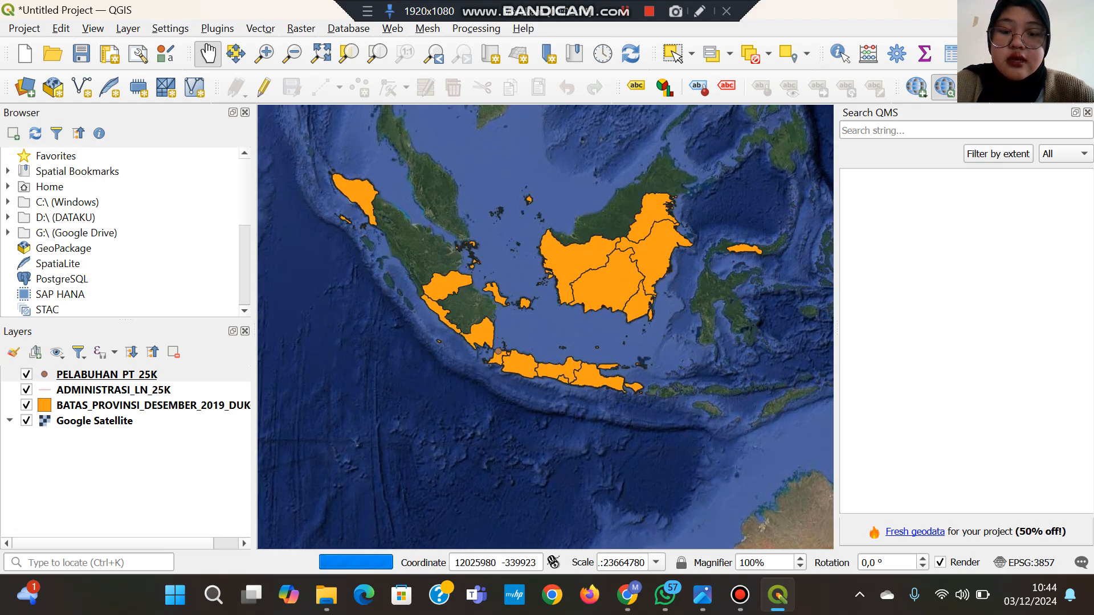
pyautogui.moveTo(439, 310); pyautogui.dragTo(463, 335)
pyautogui.scroll(1, 463, 335)
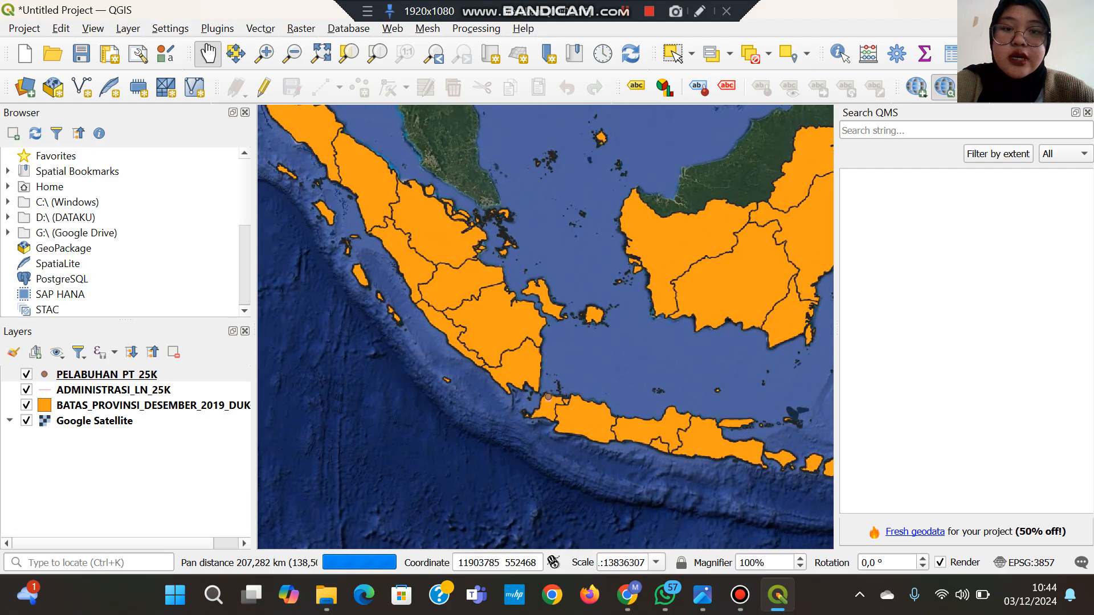
pyautogui.scroll(4, 548, 408)
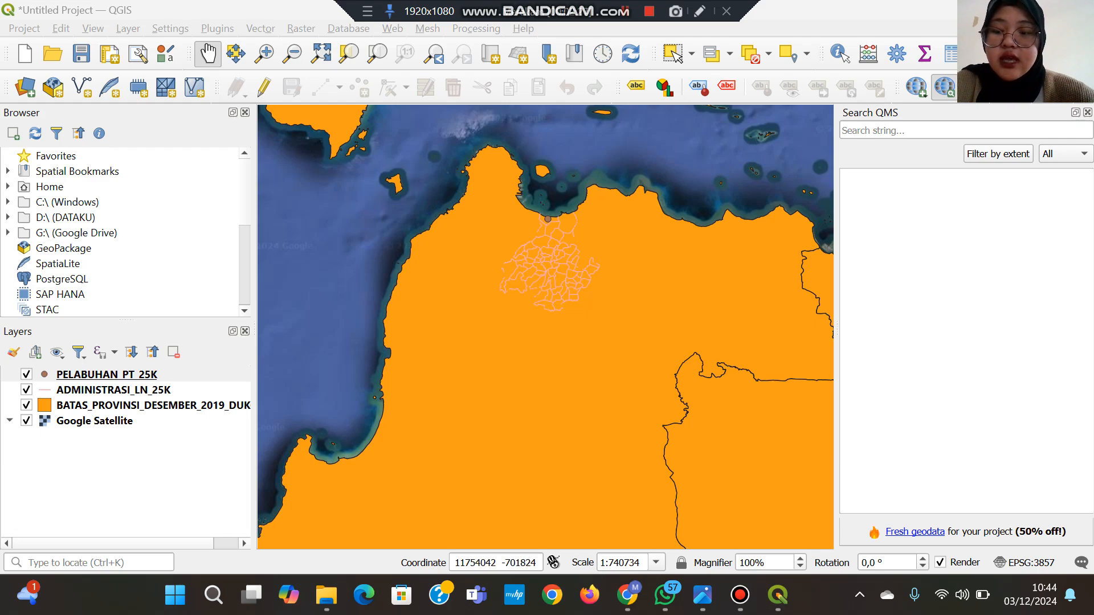
pyautogui.rightClick(91, 375)
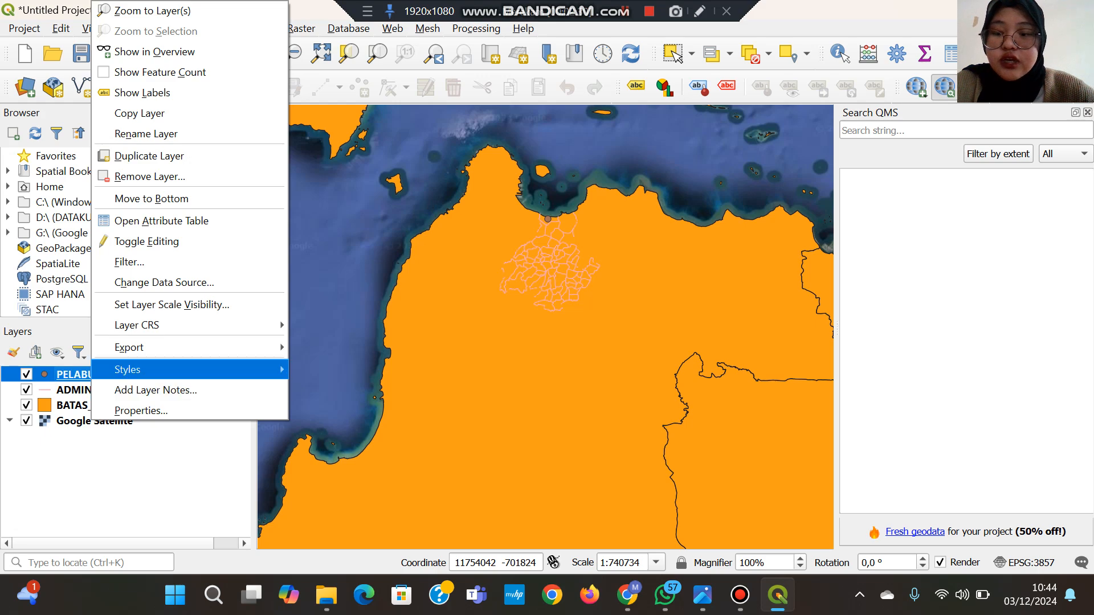
pyautogui.moveTo(128, 370)
pyautogui.moveTo(382, 416)
pyautogui.mouseDown()
pyautogui.moveTo(390, 389)
pyautogui.moveTo(365, 386)
pyautogui.moveTo(359, 405)
pyautogui.moveTo(374, 388)
pyautogui.mouseUp()
pyautogui.click(165, 478)
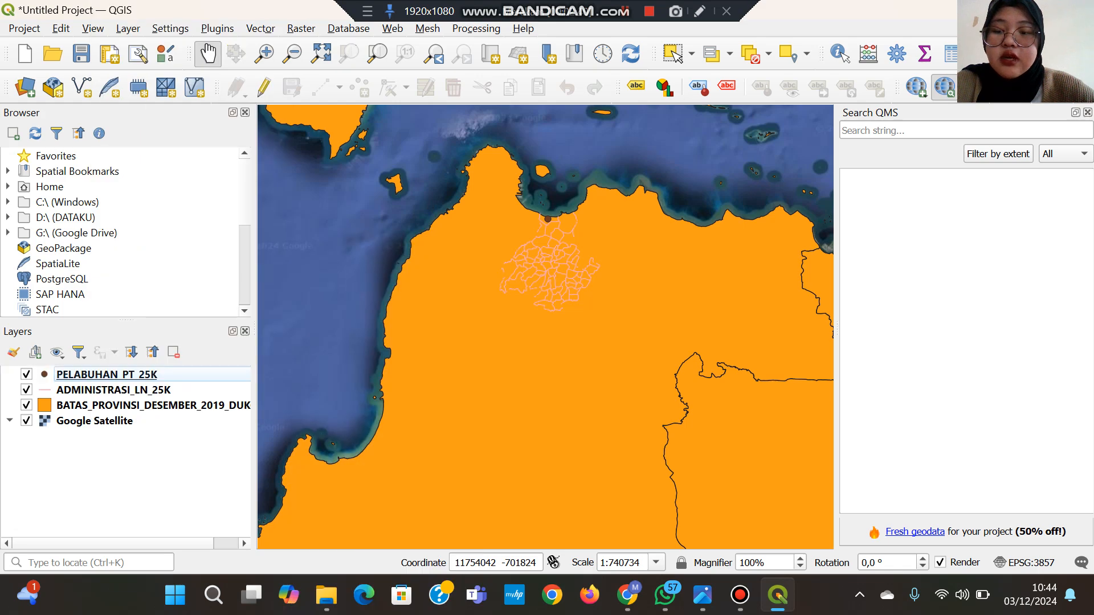
# Step: Change the line colour of the ADMINISTRASI_LN_25K layer to dark red
pyautogui.click(113, 390)
pyautogui.rightClick(148, 390)
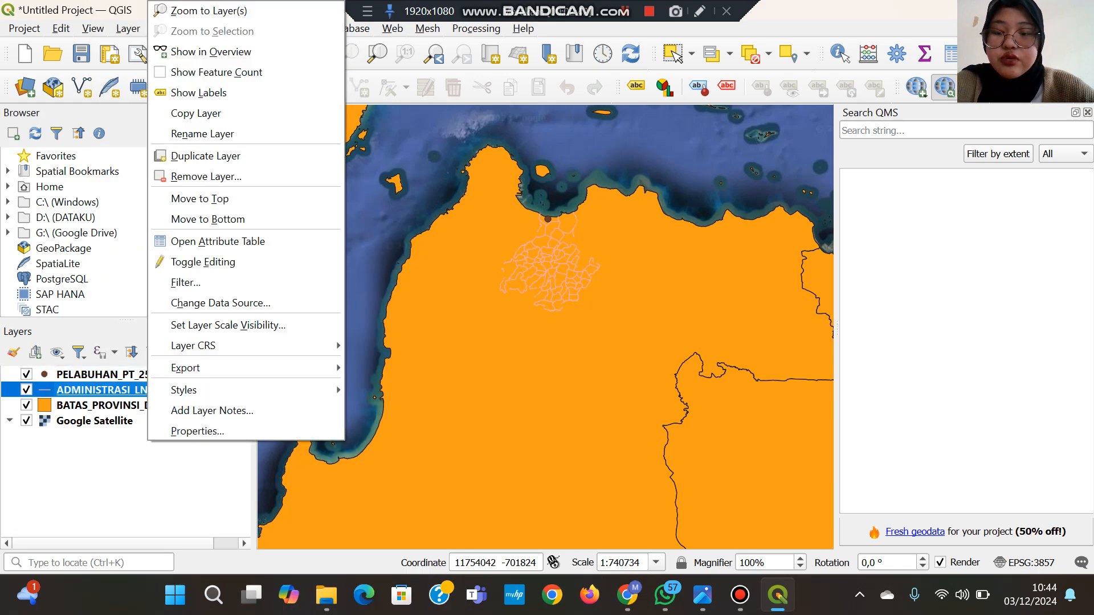
pyautogui.moveTo(171, 390)
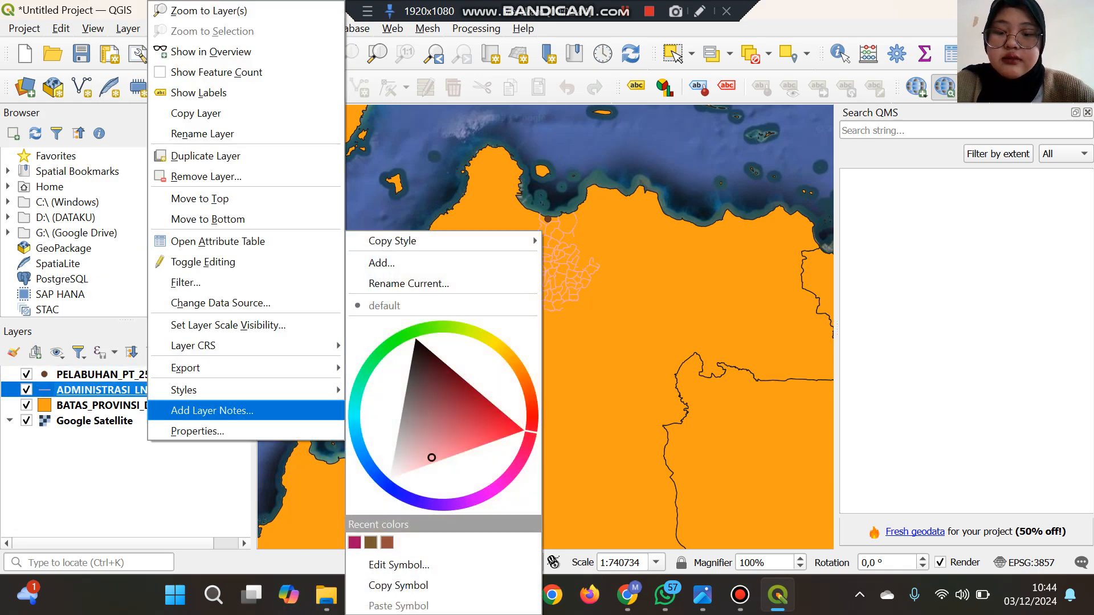
pyautogui.click(465, 399)
pyautogui.moveTo(465, 399); pyautogui.dragTo(454, 387)
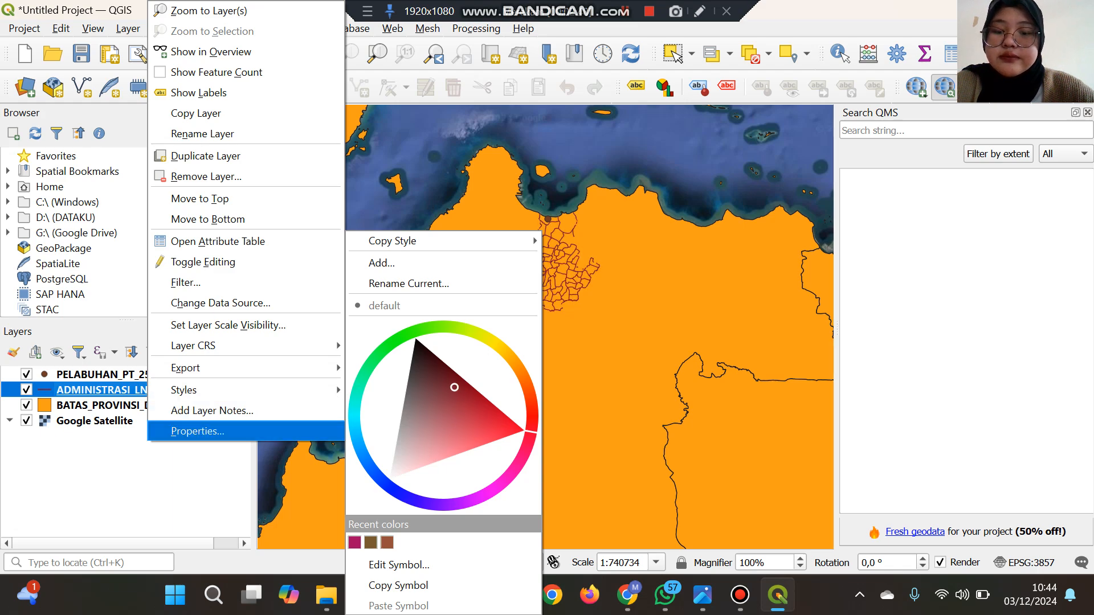
pyautogui.click(181, 478)
# Step: Change the fill colour of the BATAS_PROVINSI_DESEMBER_2019_DUKCAPIL layer to light purple
pyautogui.click(169, 405)
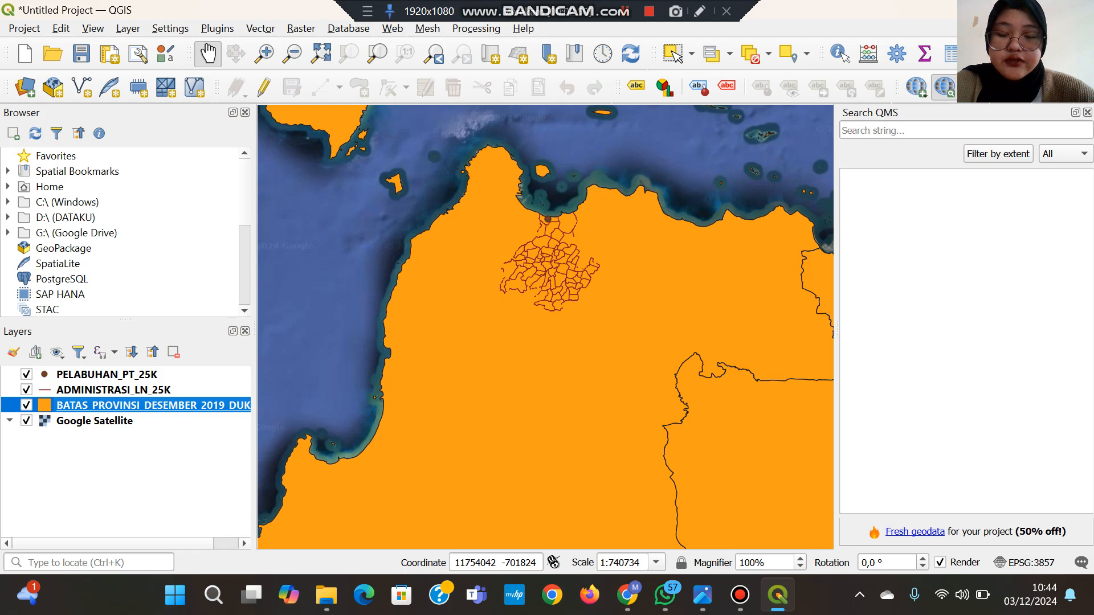
pyautogui.rightClick(168, 405)
pyautogui.moveTo(216, 390)
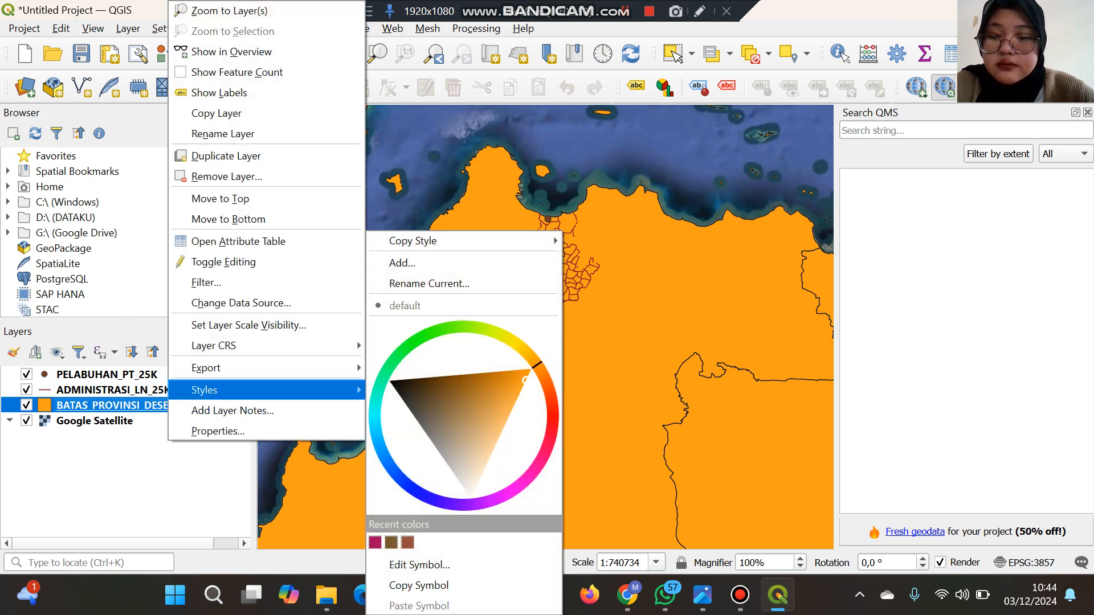
pyautogui.click(455, 327)
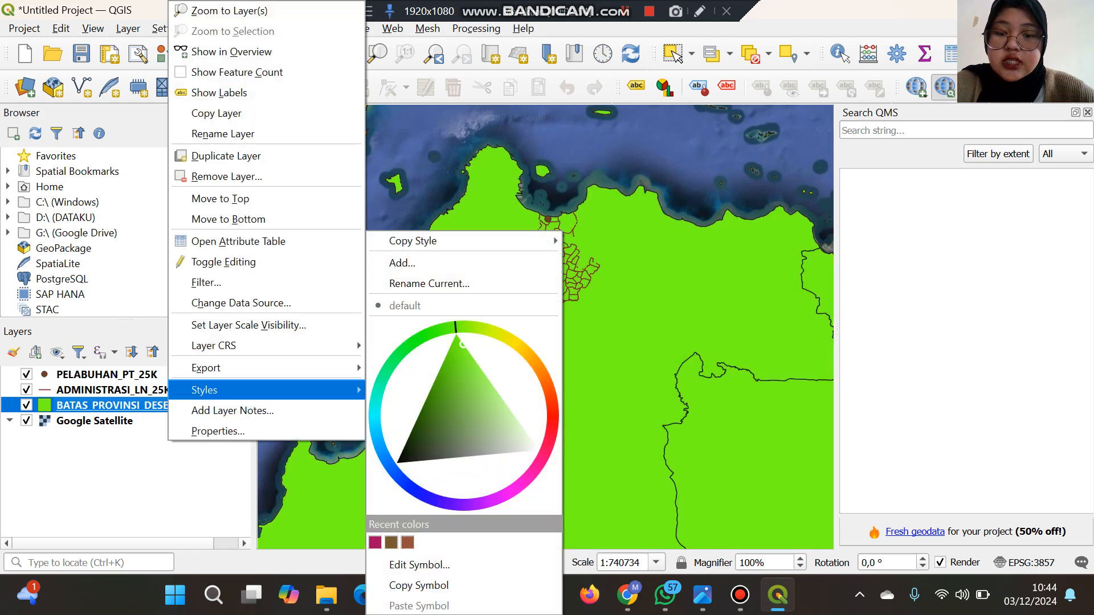
pyautogui.click(456, 366)
pyautogui.moveTo(456, 366); pyautogui.dragTo(450, 390)
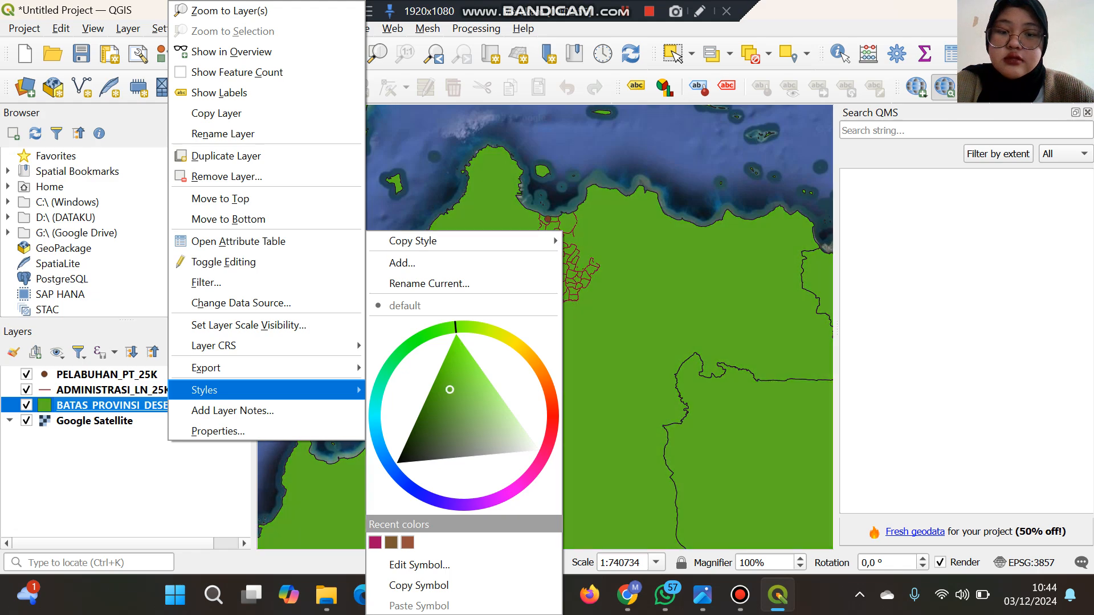
pyautogui.moveTo(455, 327)
pyautogui.mouseDown()
pyautogui.moveTo(375, 411)
pyautogui.moveTo(550, 393)
pyautogui.moveTo(546, 379)
pyautogui.moveTo(548, 447)
pyautogui.moveTo(521, 484)
pyautogui.moveTo(444, 504)
pyautogui.mouseUp()
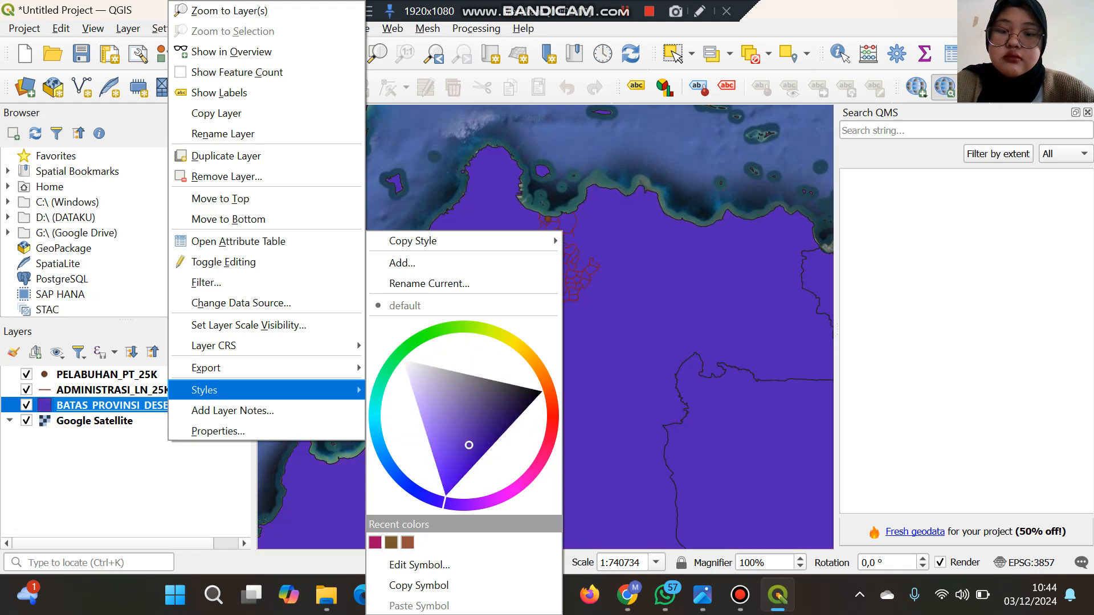
pyautogui.moveTo(468, 445); pyautogui.dragTo(440, 406)
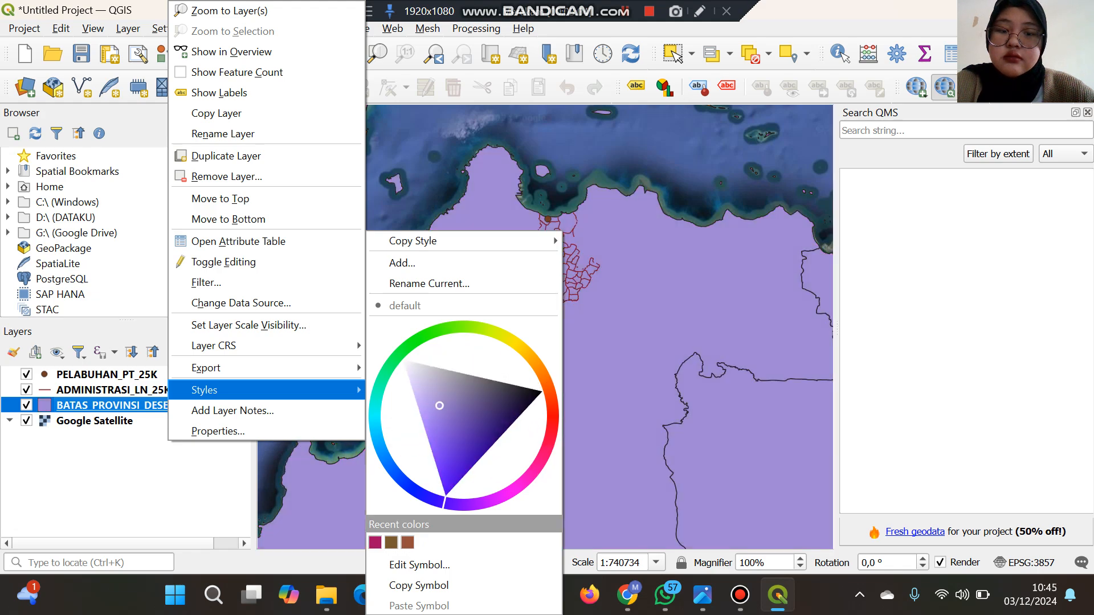
pyautogui.click(200, 483)
pyautogui.click(199, 483)
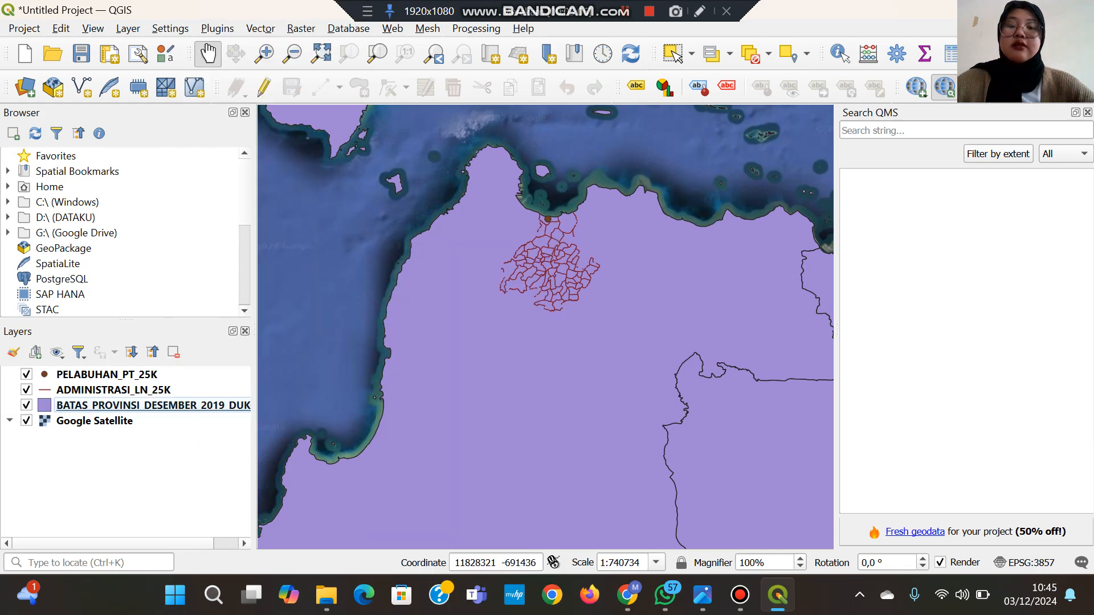
# Step: Show labels for the BATAS_PROVINSI_DESEMBER_2019_DUKCAPIL layer in the Kota Serang area
pyautogui.scroll(1, 590, 300)
pyautogui.moveTo(553, 218); pyautogui.dragTo(559, 264)
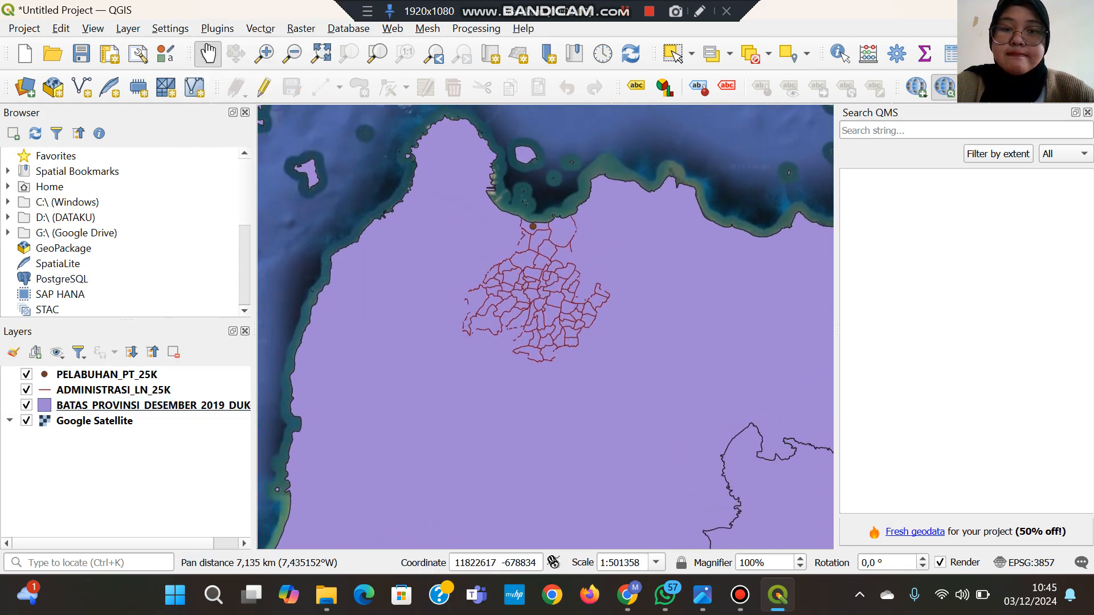
pyautogui.scroll(1, 561, 267)
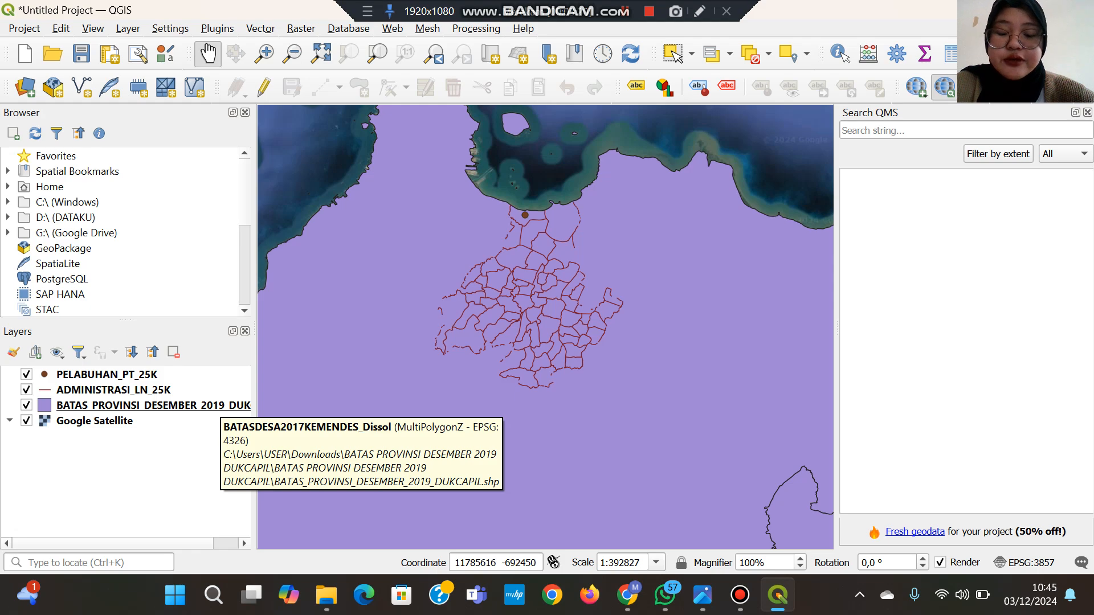
pyautogui.rightClick(215, 405)
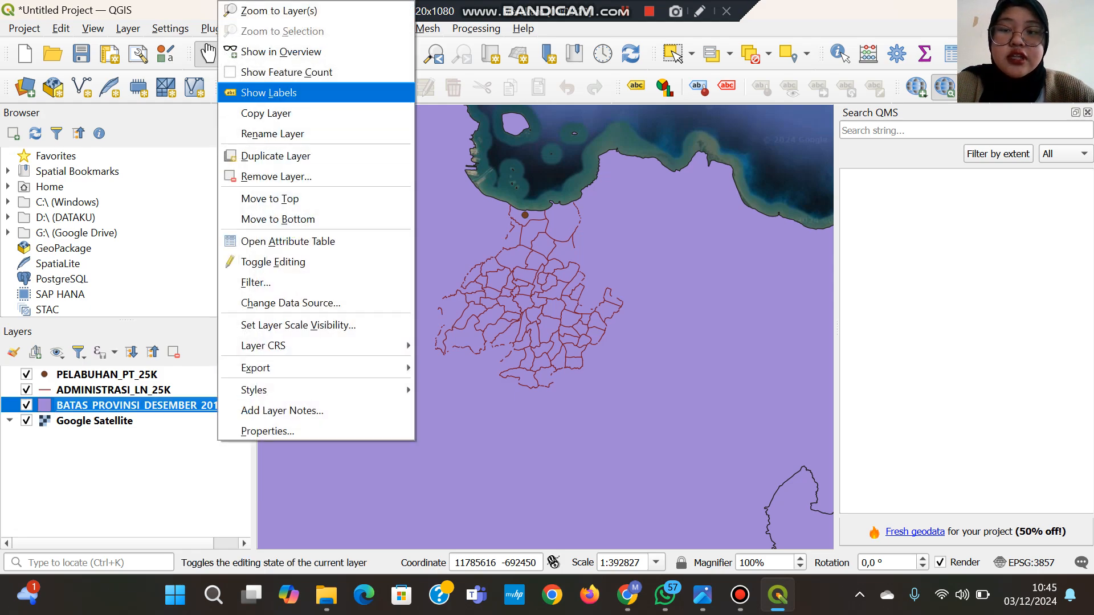
pyautogui.click(268, 93)
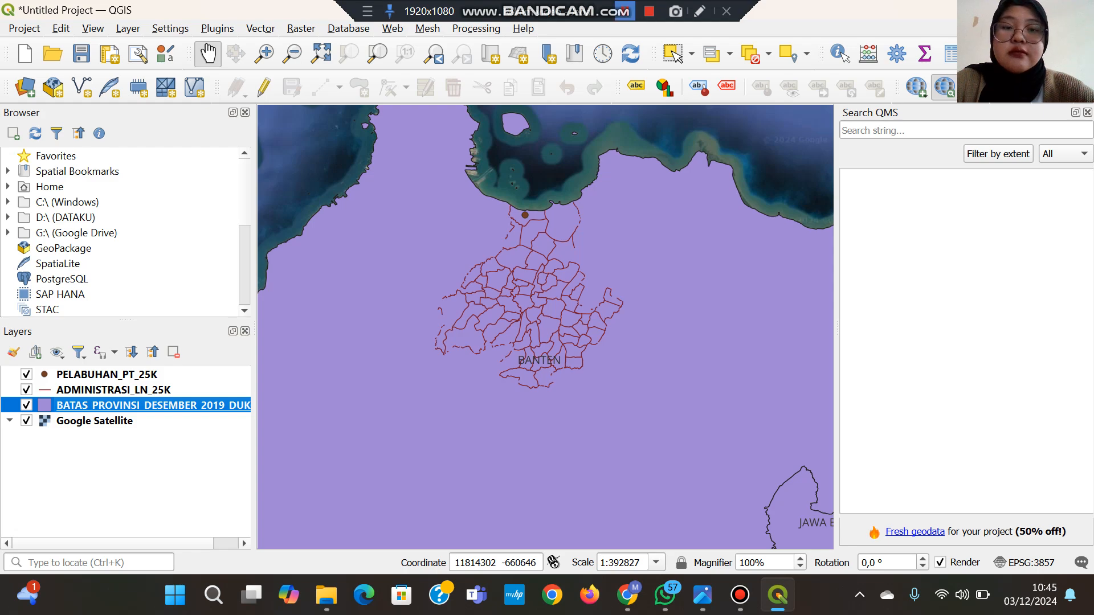
pyautogui.click(625, 10)
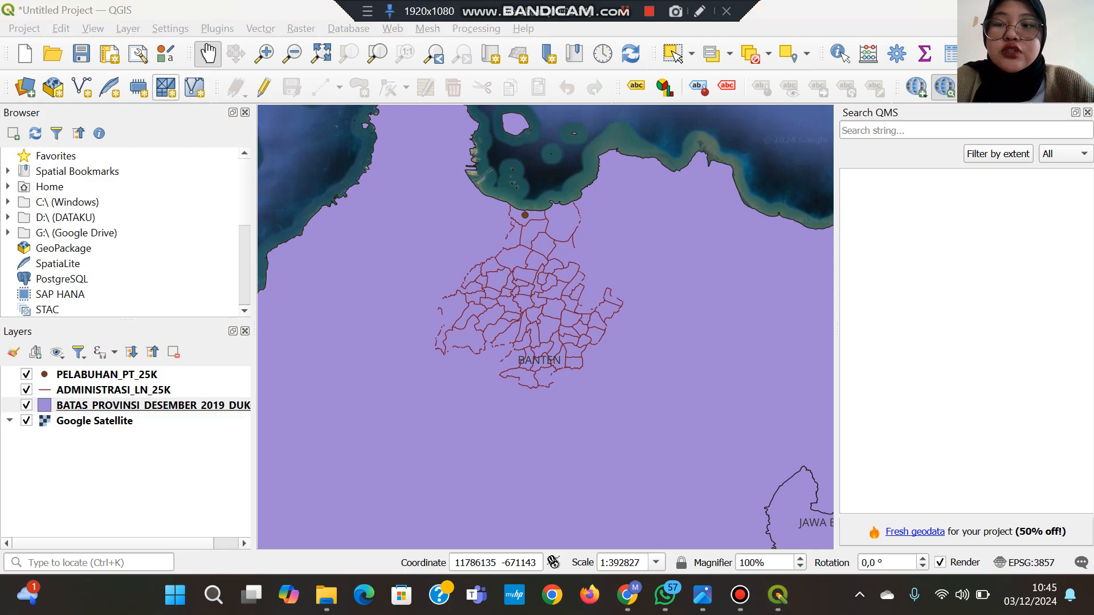
# Step: Create a new print layout titled "Peta DPI Banten"
pyautogui.click(110, 54)
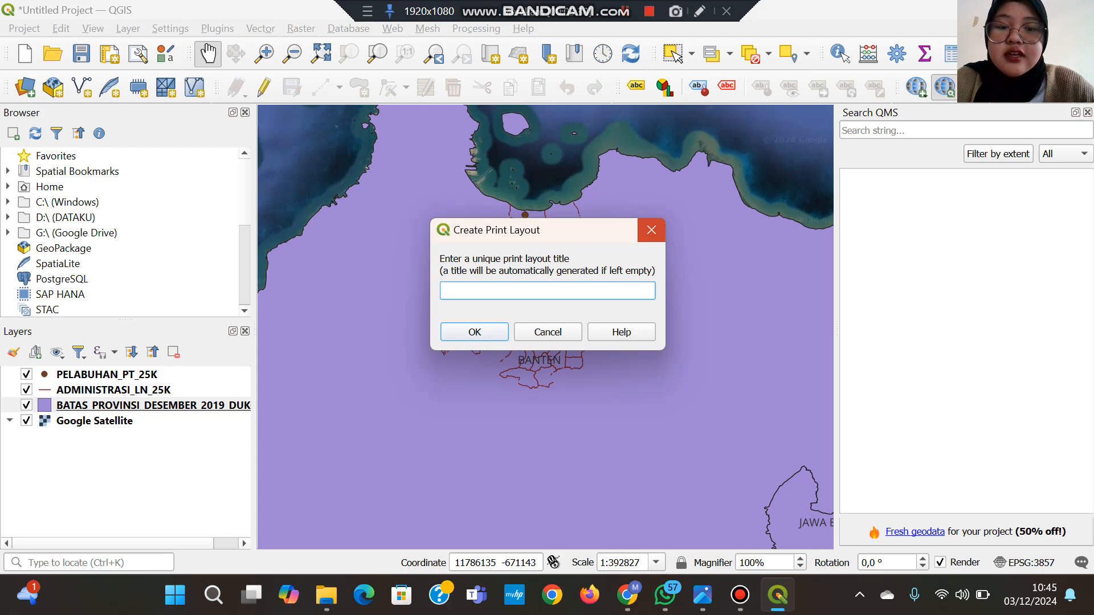
pyautogui.click(651, 230)
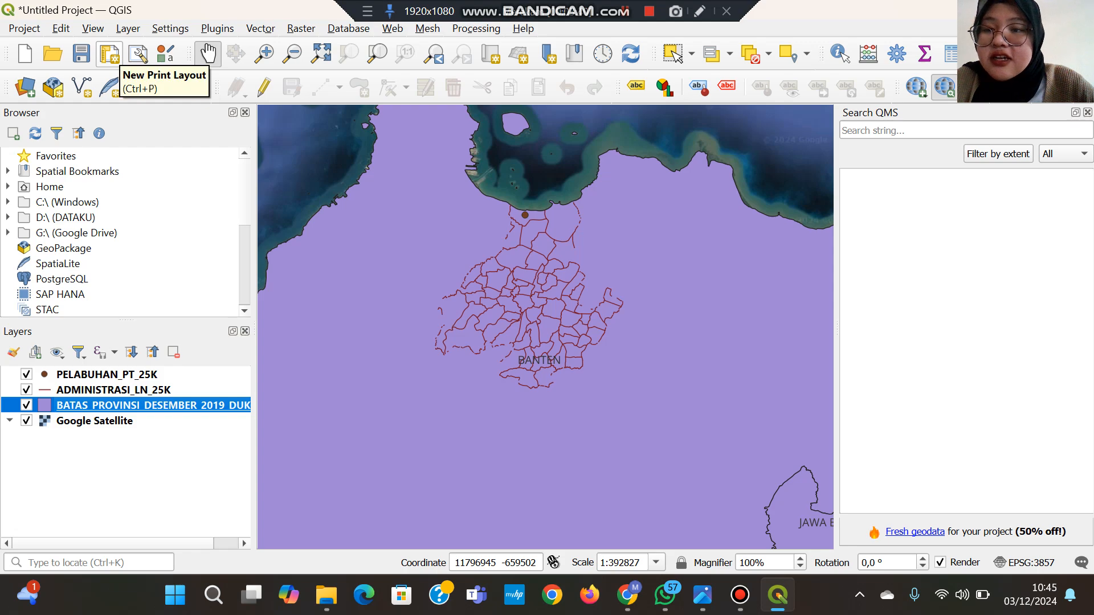
pyautogui.click(109, 55)
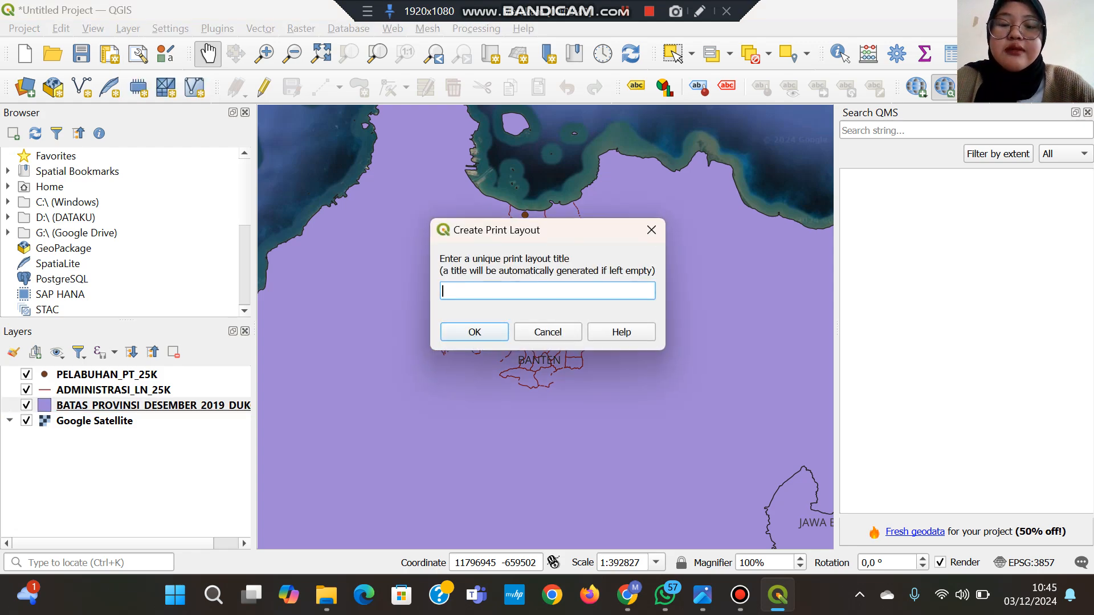
pyautogui.write('Pe')
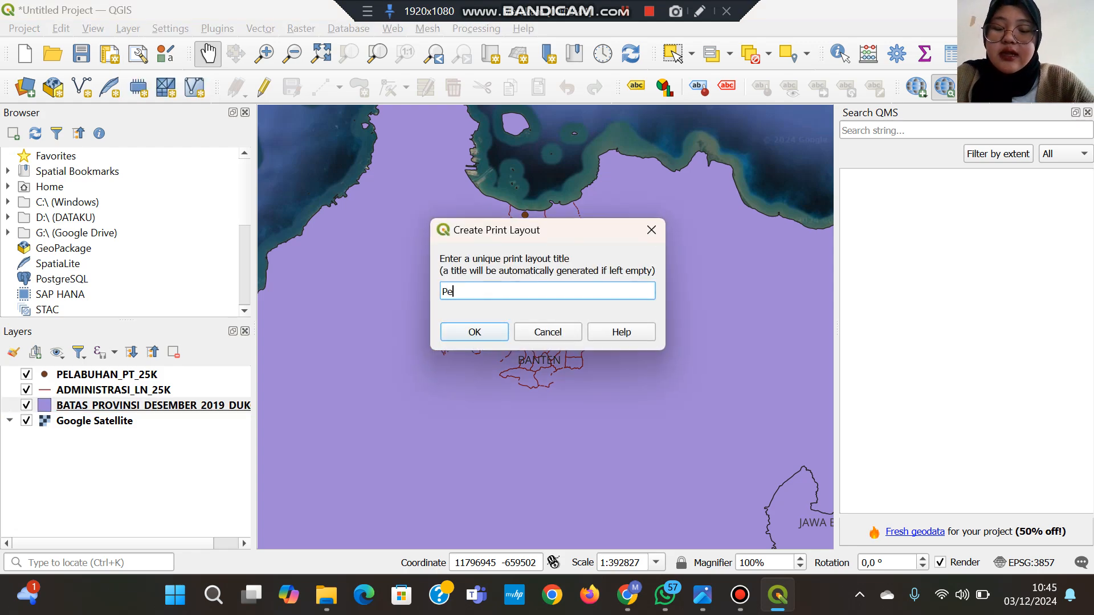
pyautogui.write('ta DPI ')
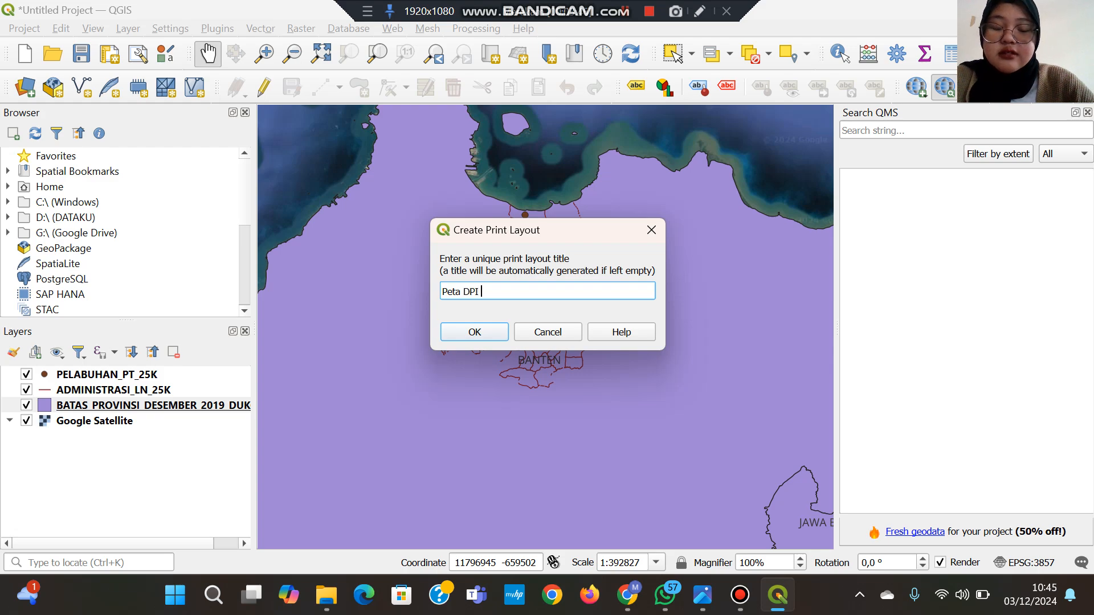
pyautogui.write('Banten')
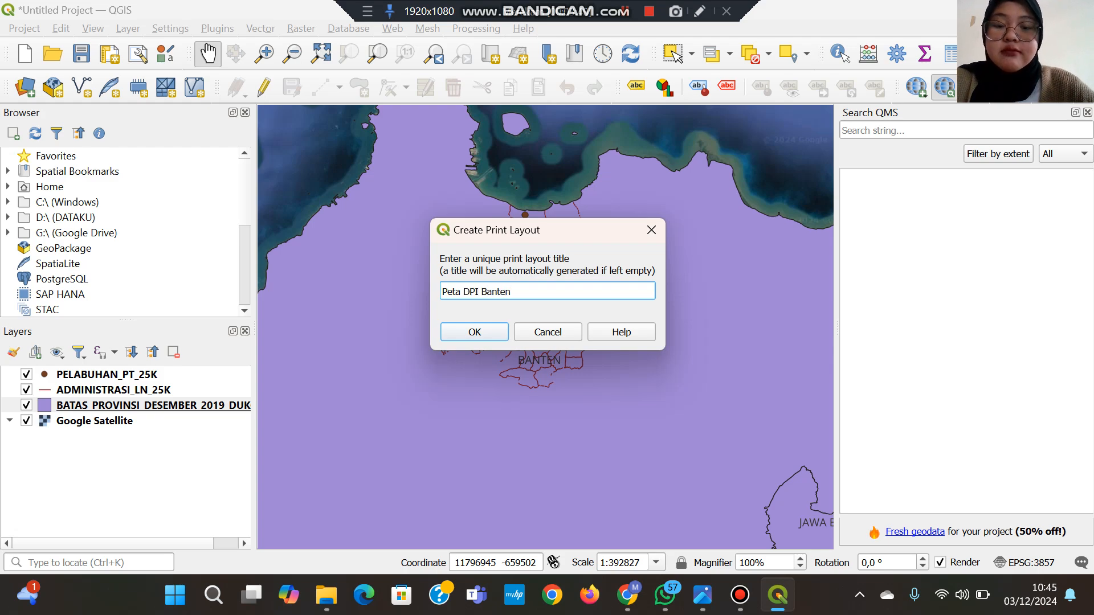
pyautogui.press('Return')
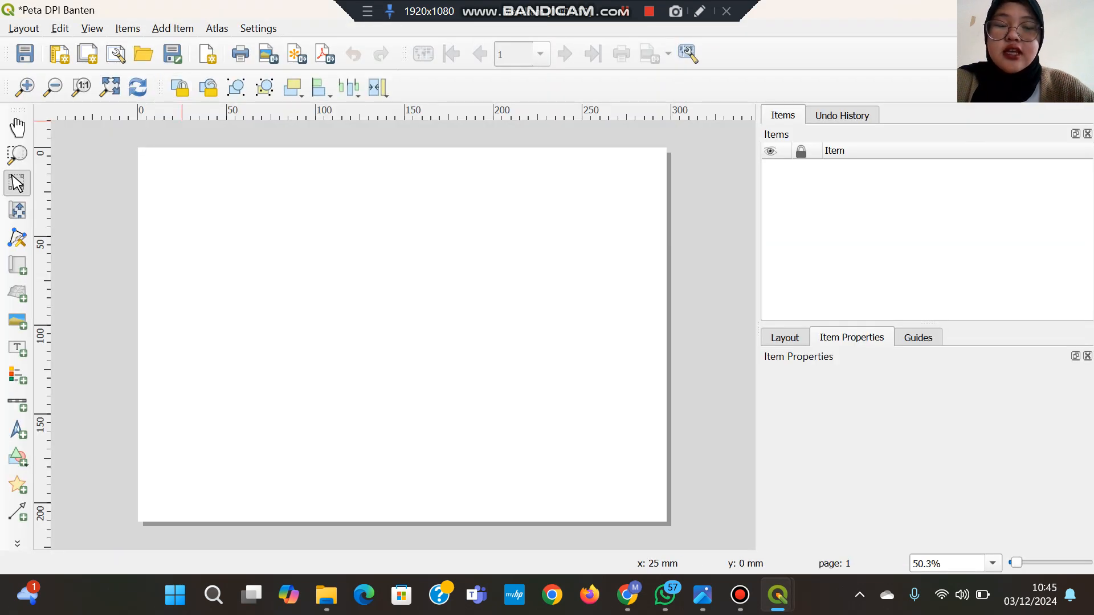
# Step: Add a portrait map frame about 100 mm wide and 164 mm tall on the left half of the layout page
pyautogui.click(173, 28)
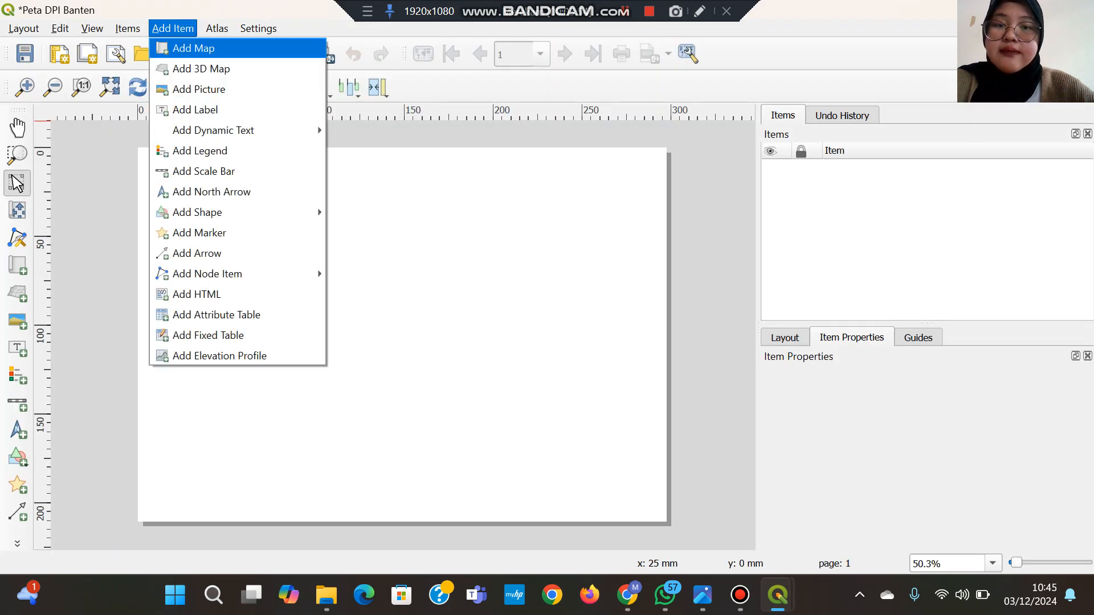
pyautogui.click(195, 47)
pyautogui.moveTo(173, 179); pyautogui.dragTo(351, 472)
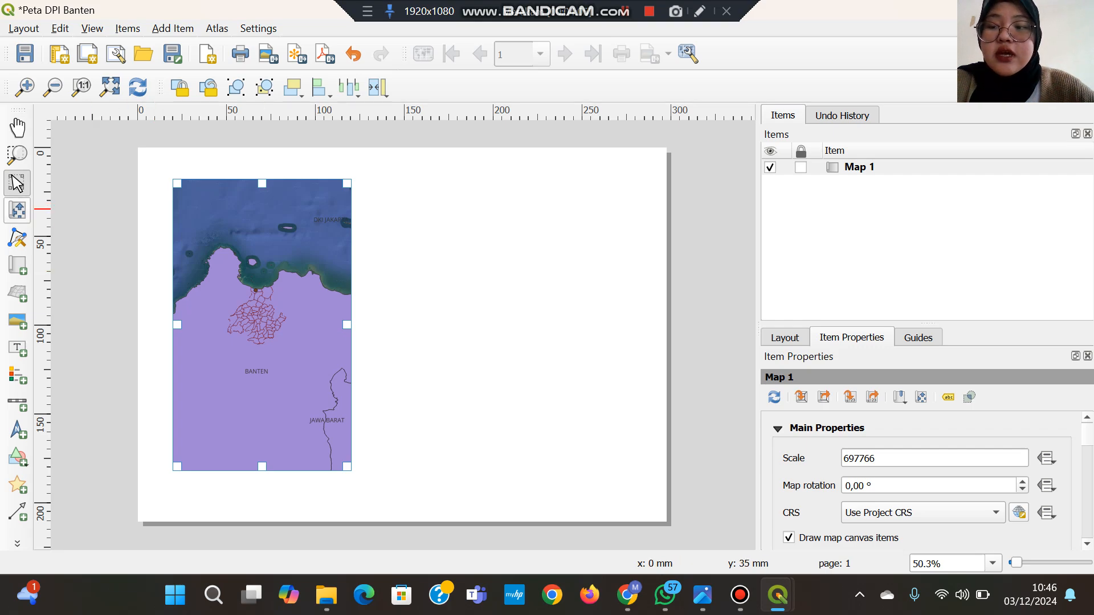
# Step: Move and enlarge the content inside the map frame to a scale of about 1:322,000, centred on the administrative lines
pyautogui.click(17, 210)
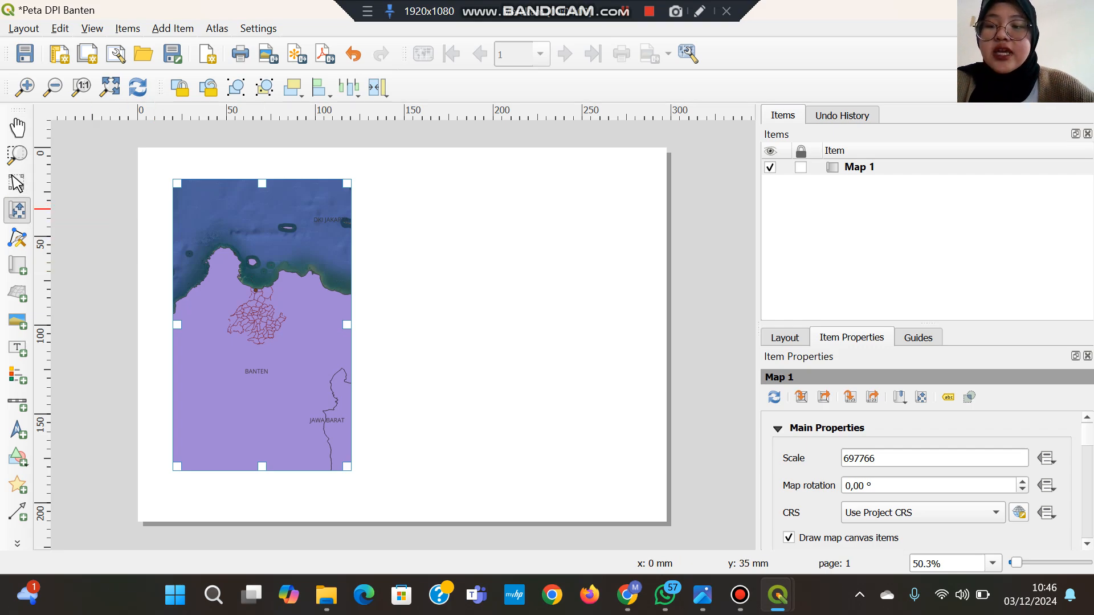
pyautogui.scroll(5, 242, 280)
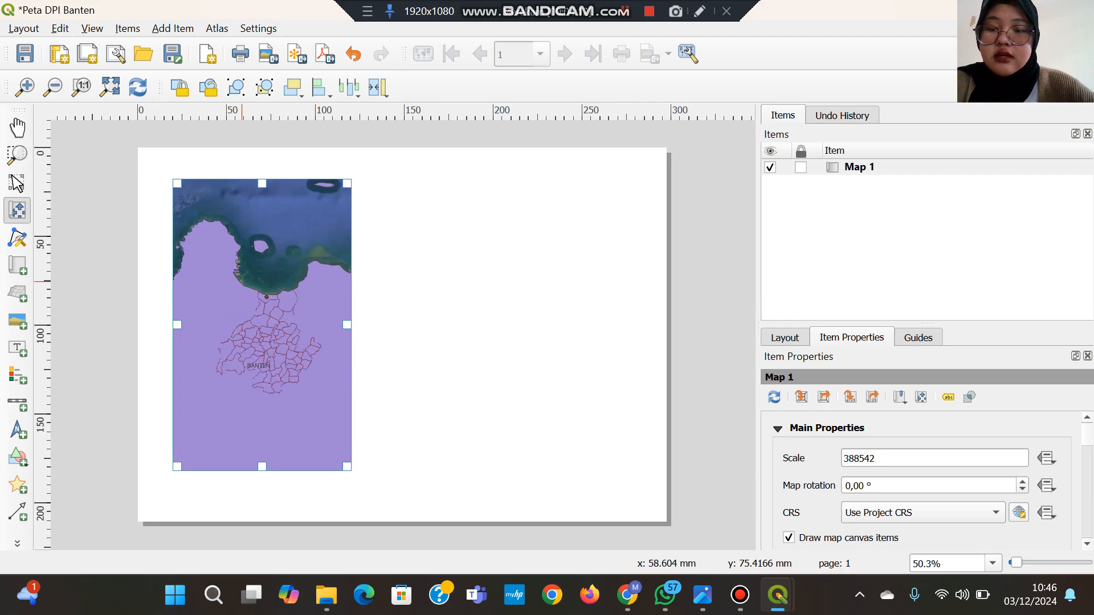
pyautogui.scroll(1, 242, 280)
pyautogui.moveTo(281, 315); pyautogui.dragTo(259, 315)
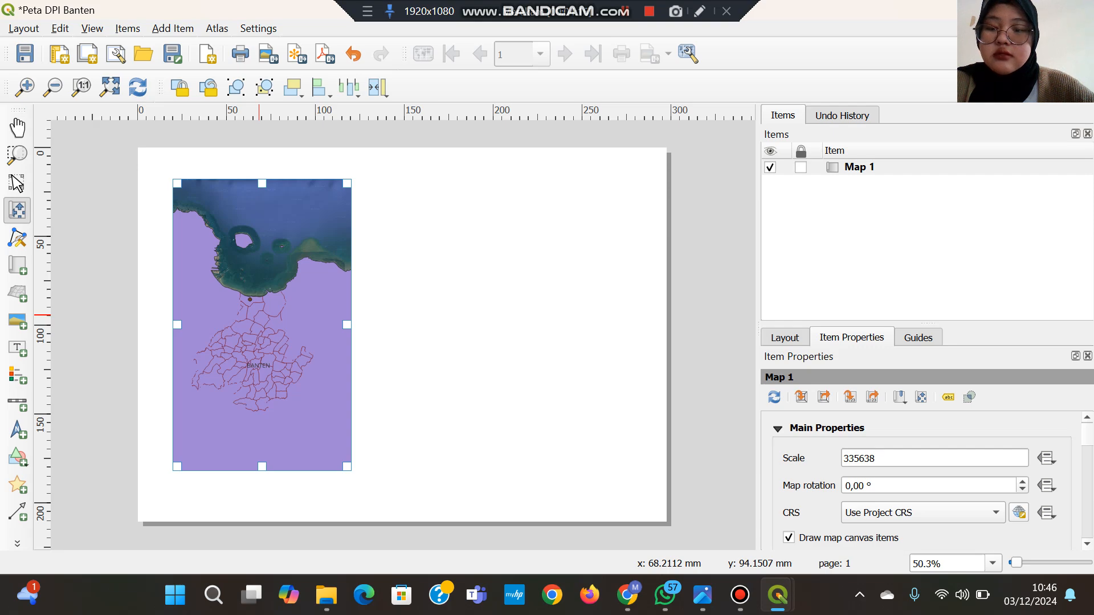
pyautogui.scroll(1, 251, 296)
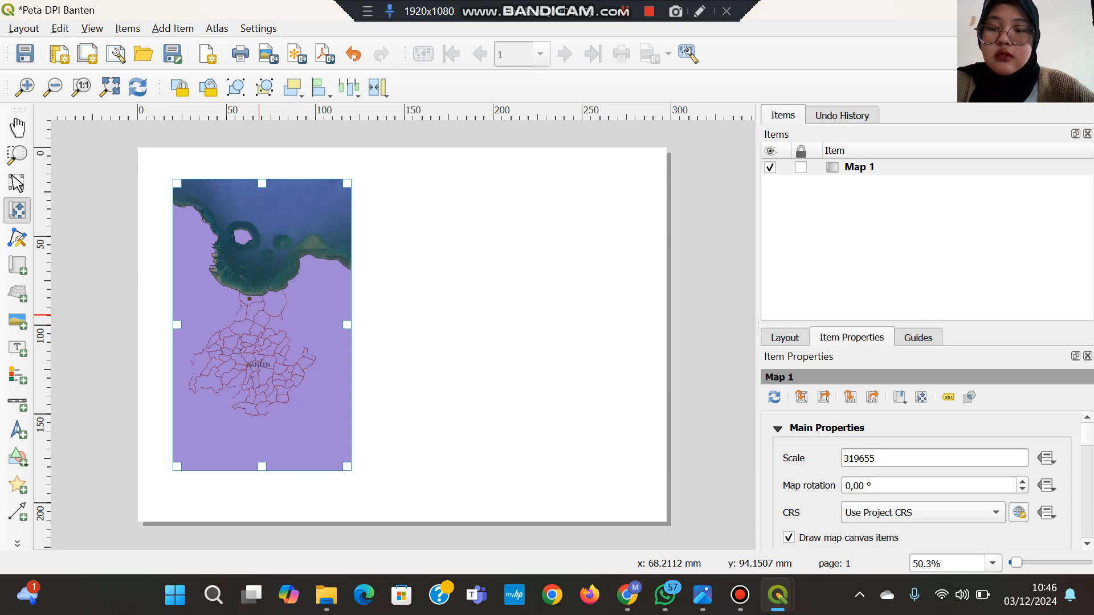
pyautogui.scroll(-1, 259, 315)
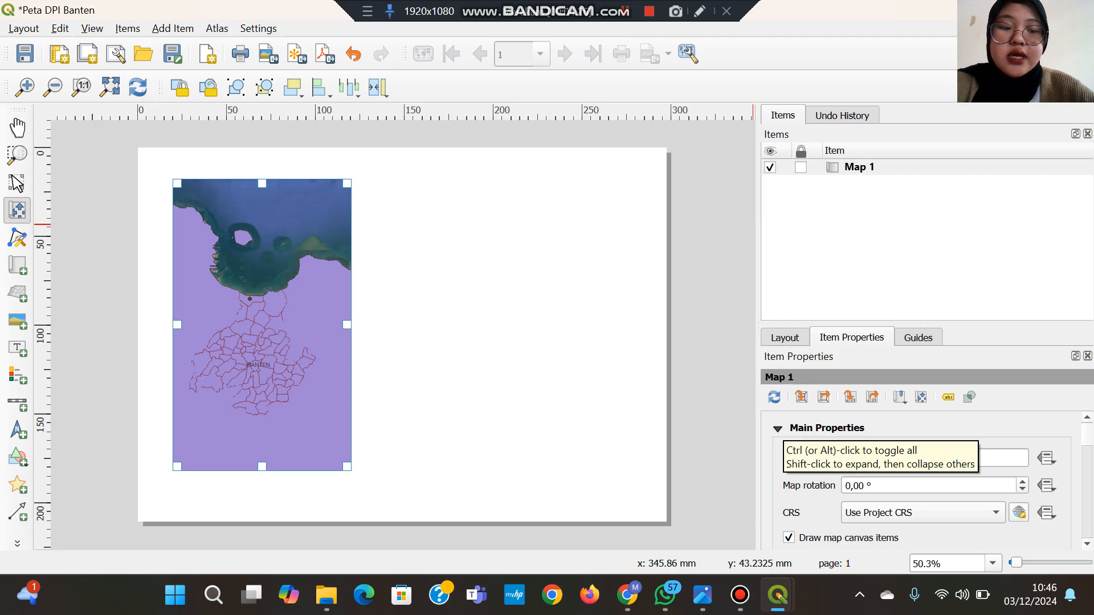
pyautogui.click(779, 428)
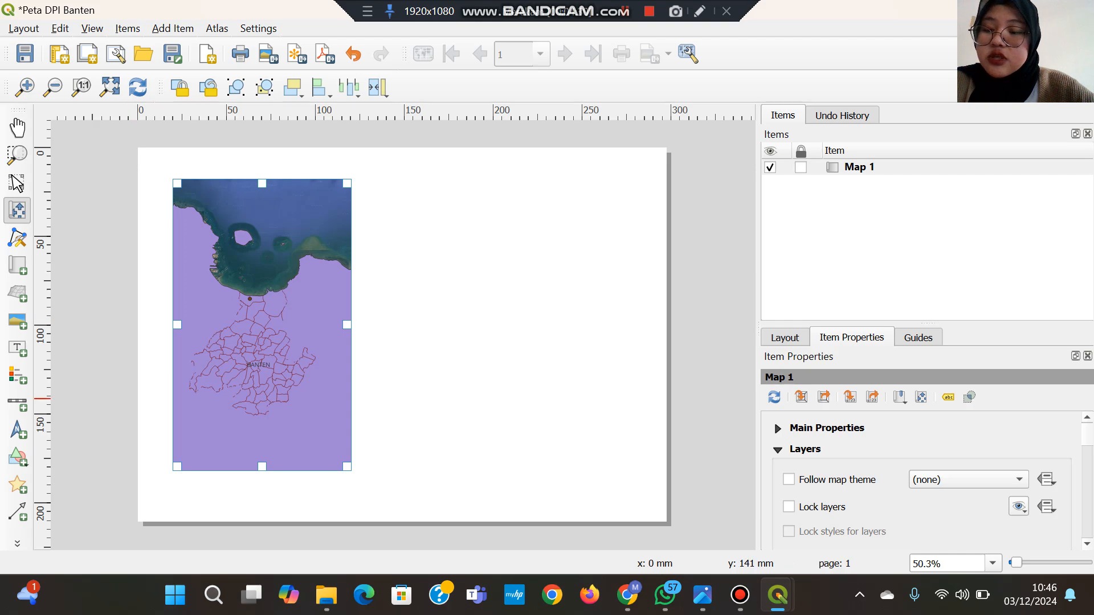
# Step: Draw a small rectangle about 11 mm wide and 7 mm tall around the port point on the map
pyautogui.click(17, 456)
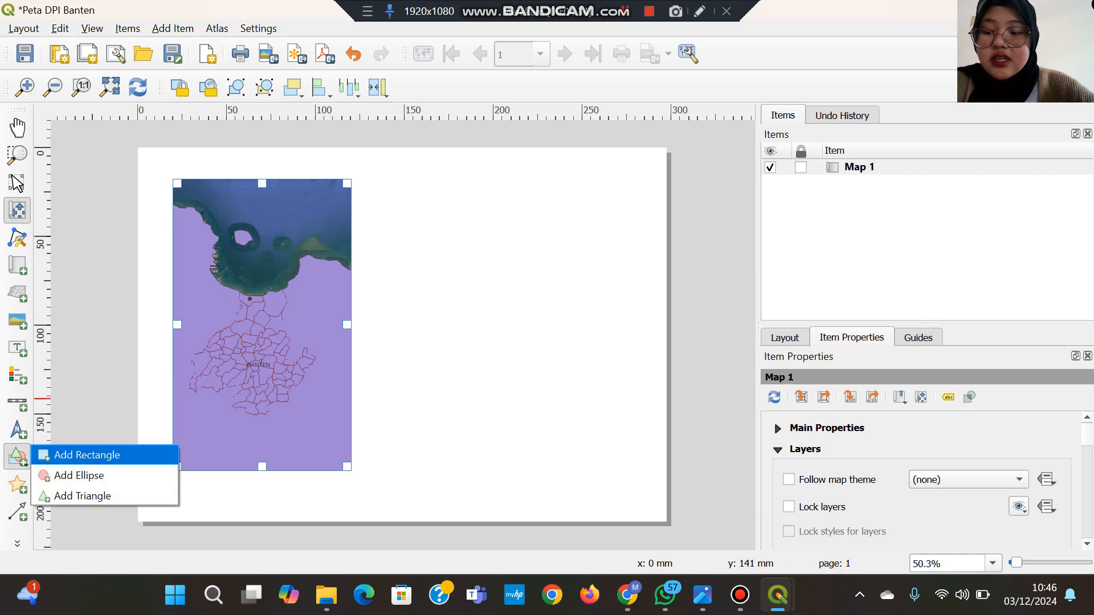
pyautogui.click(85, 455)
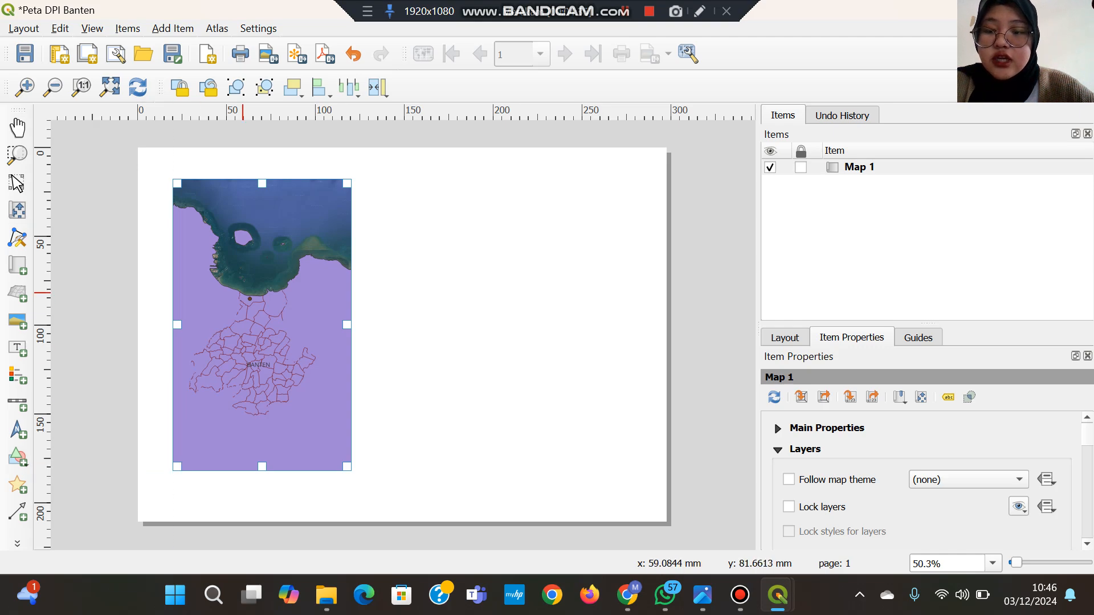
pyautogui.moveTo(242, 293); pyautogui.dragTo(262, 305)
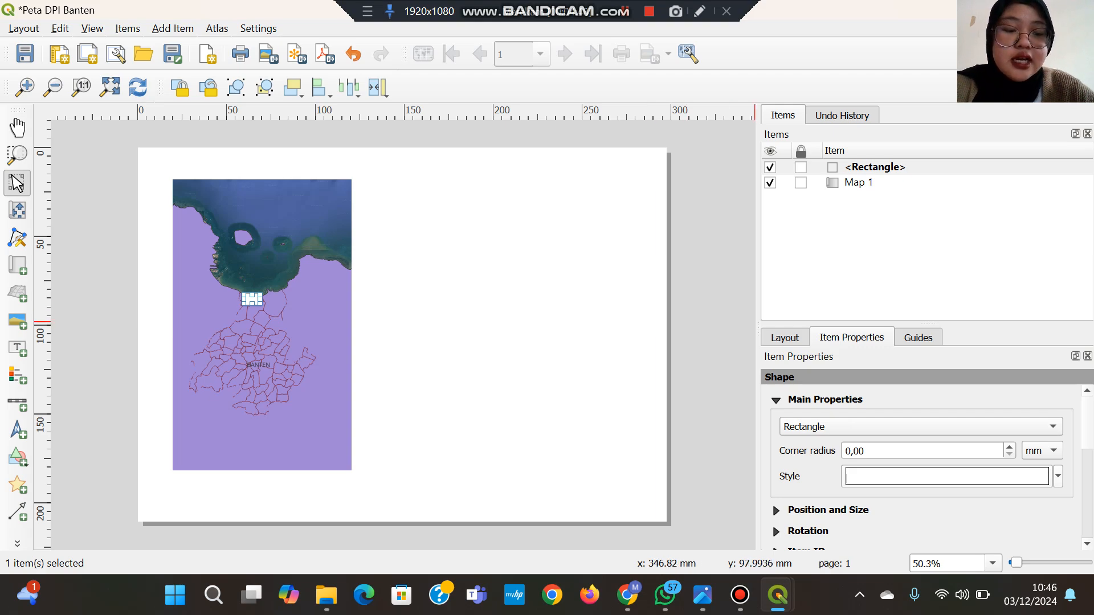
# Step: Change the rectangle's Simple Fill symbol layer to Outline: Simple Line and deselect the rectangle
pyautogui.click(947, 476)
pyautogui.click(930, 413)
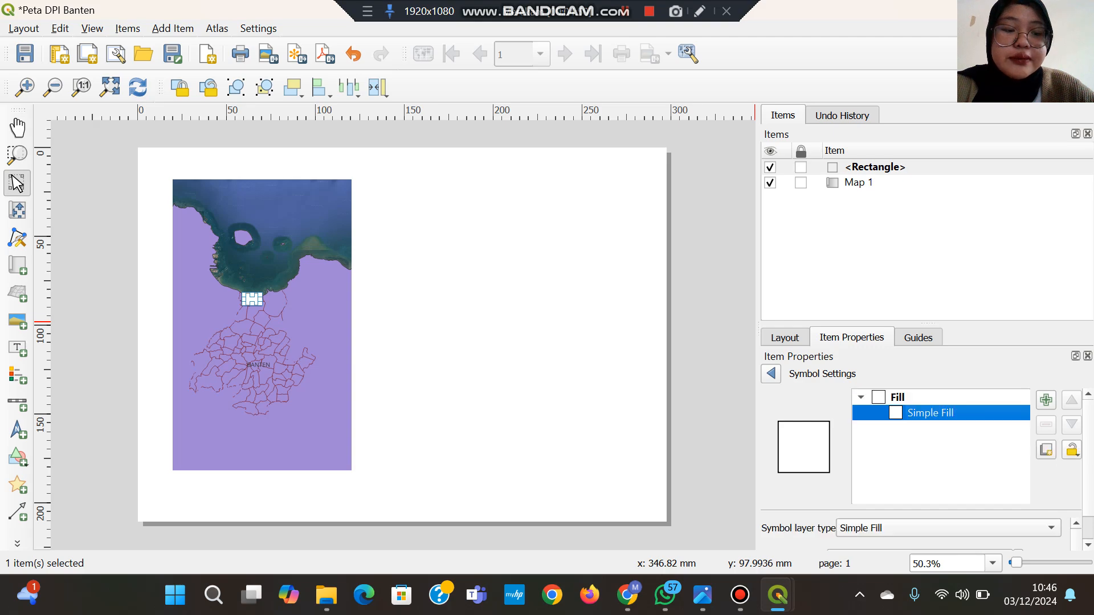
pyautogui.click(948, 528)
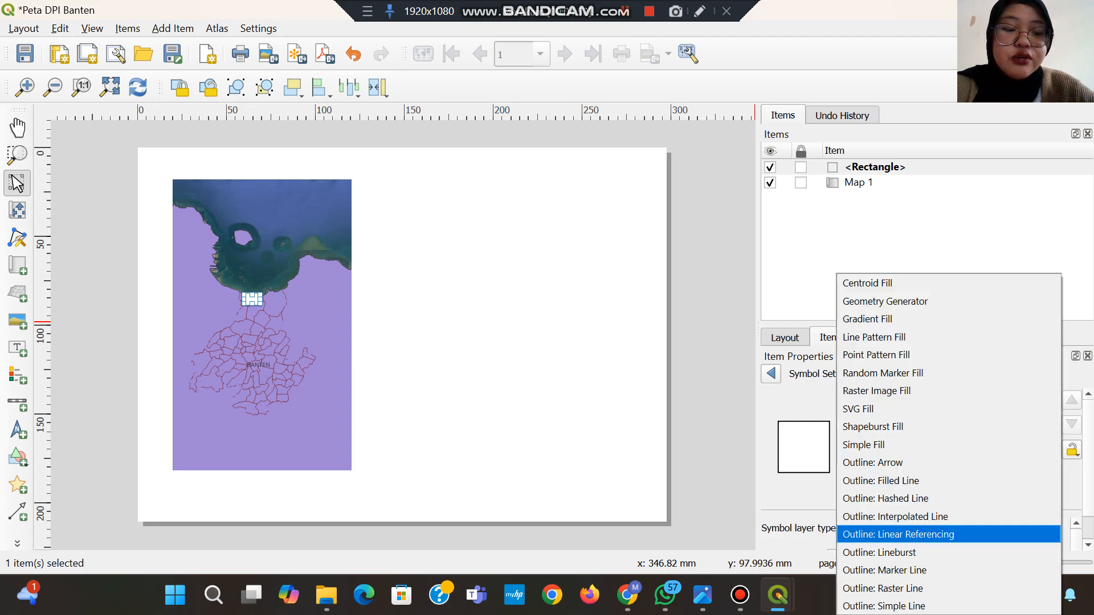
pyautogui.click(948, 606)
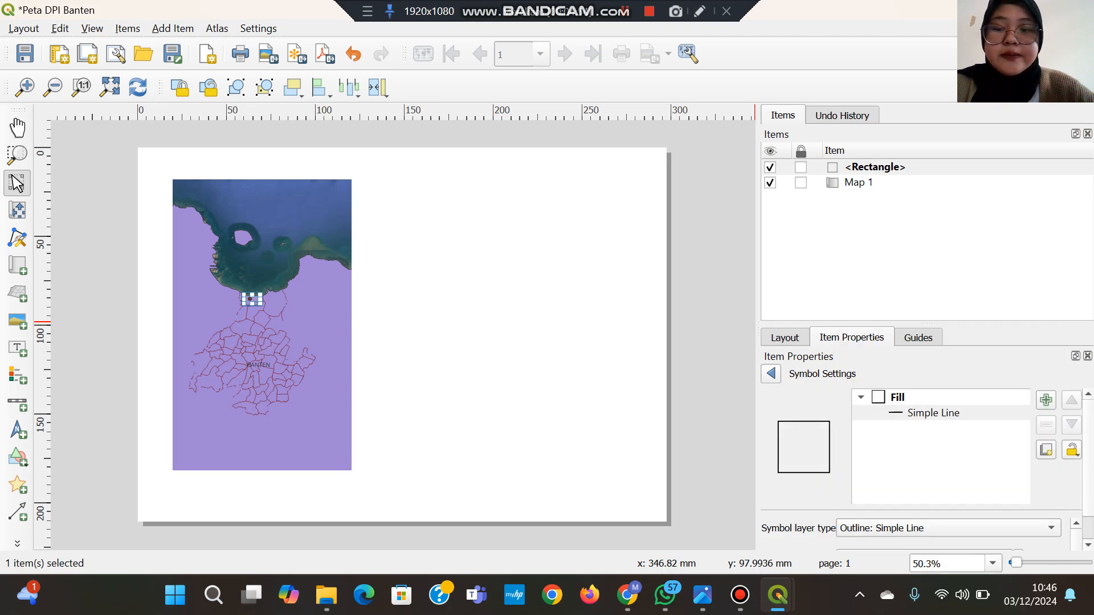
pyautogui.click(476, 399)
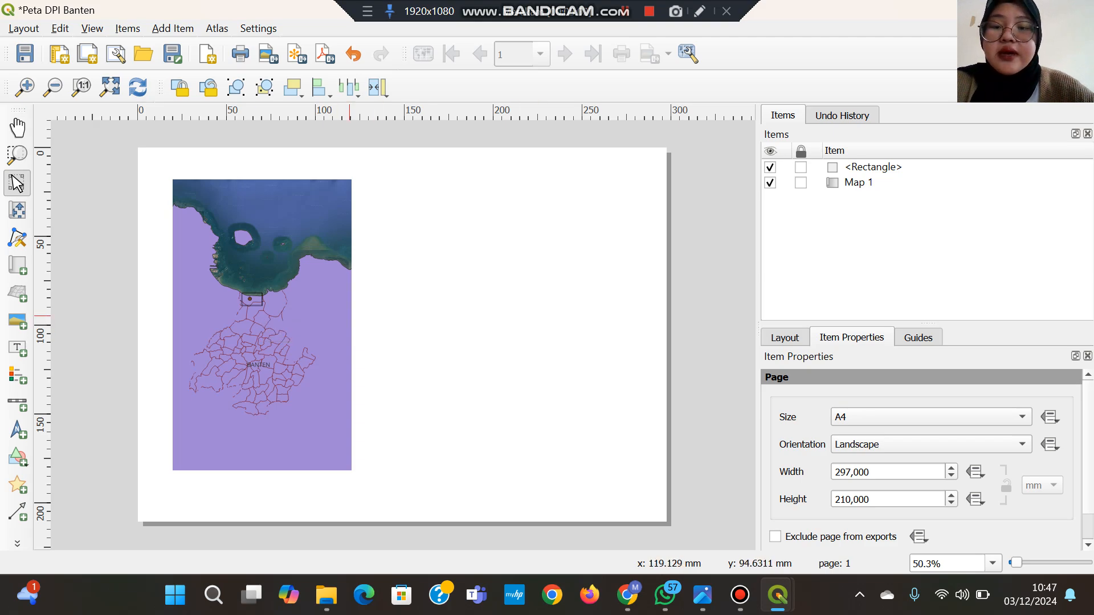
# Step: Add a new grid to the map frame and open its grid properties for modification
pyautogui.click(315, 307)
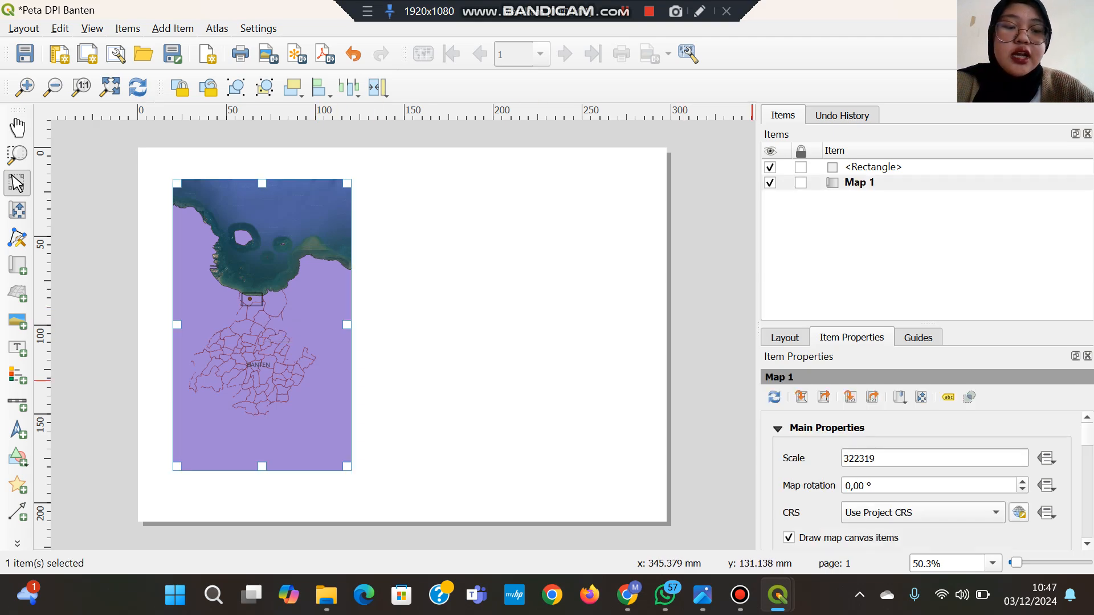
pyautogui.click(778, 428)
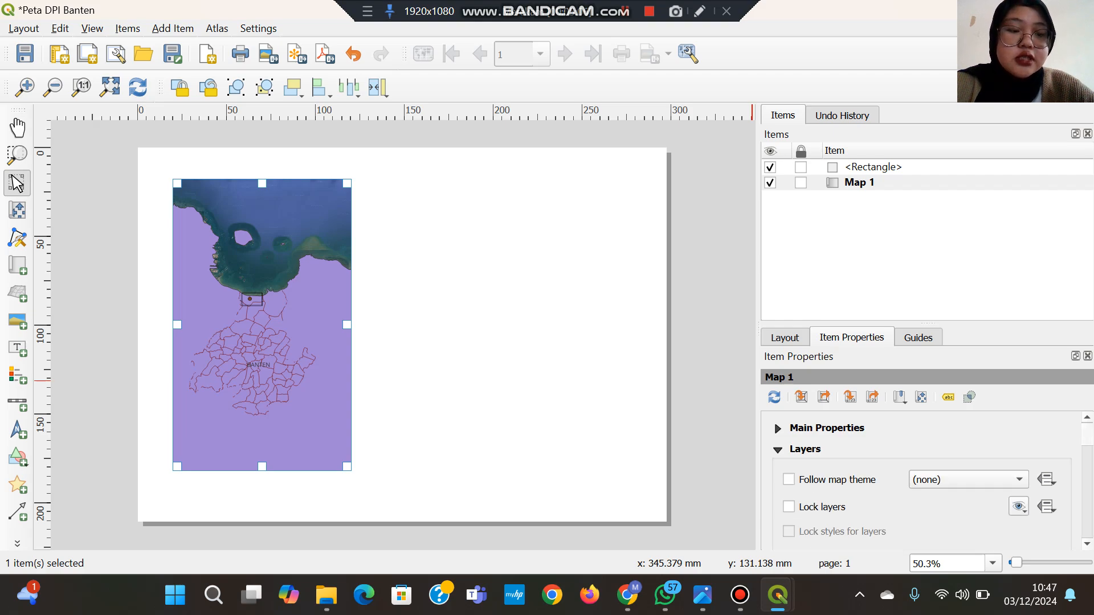
pyautogui.scroll(-10, 922, 482)
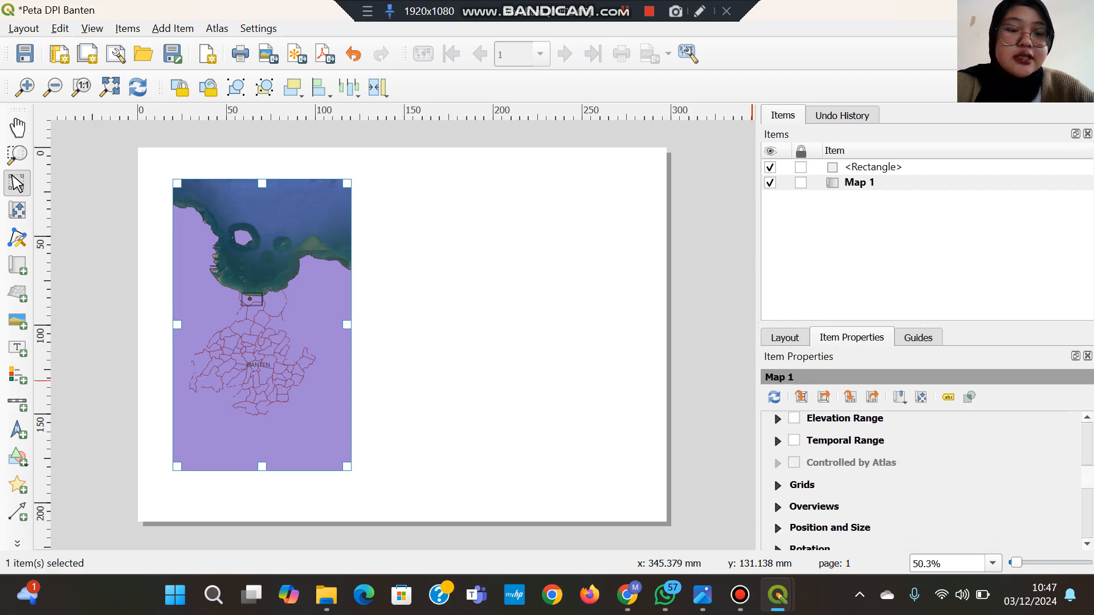
pyautogui.click(778, 485)
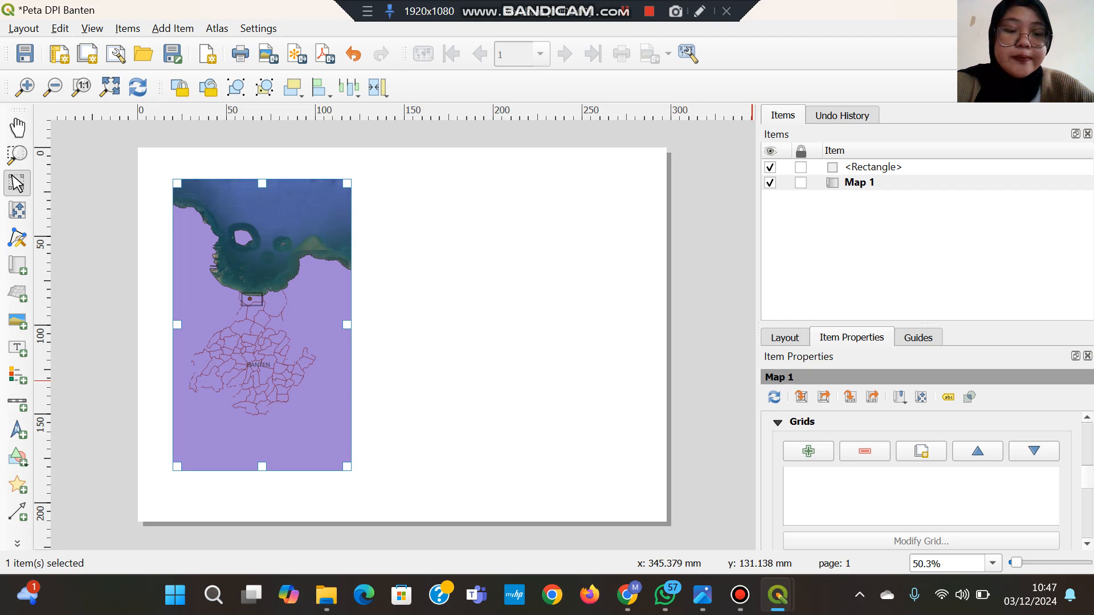
pyautogui.click(808, 451)
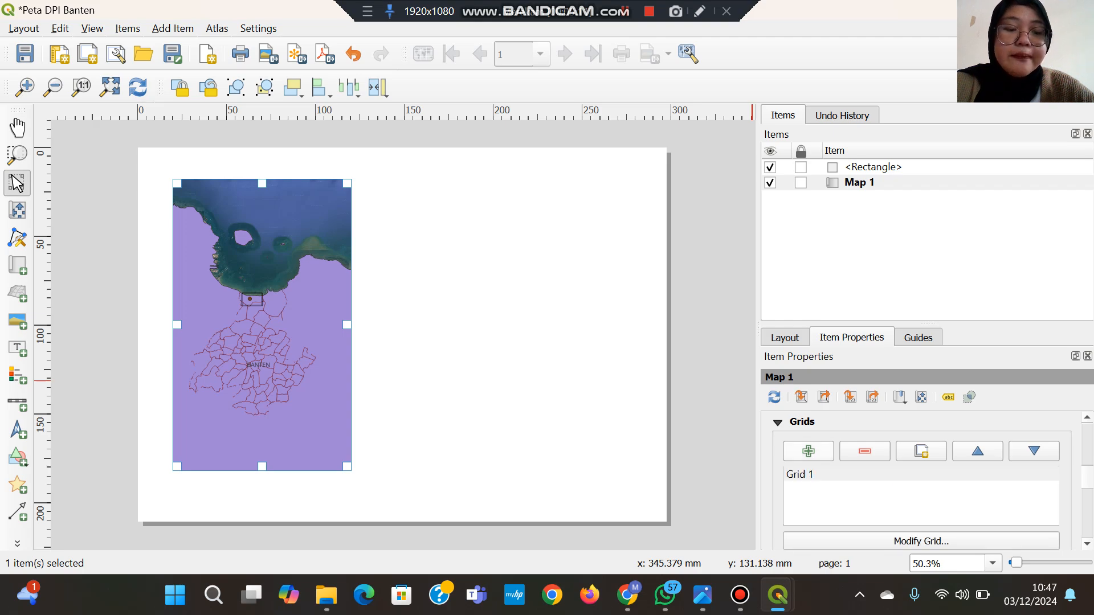
pyautogui.click(920, 541)
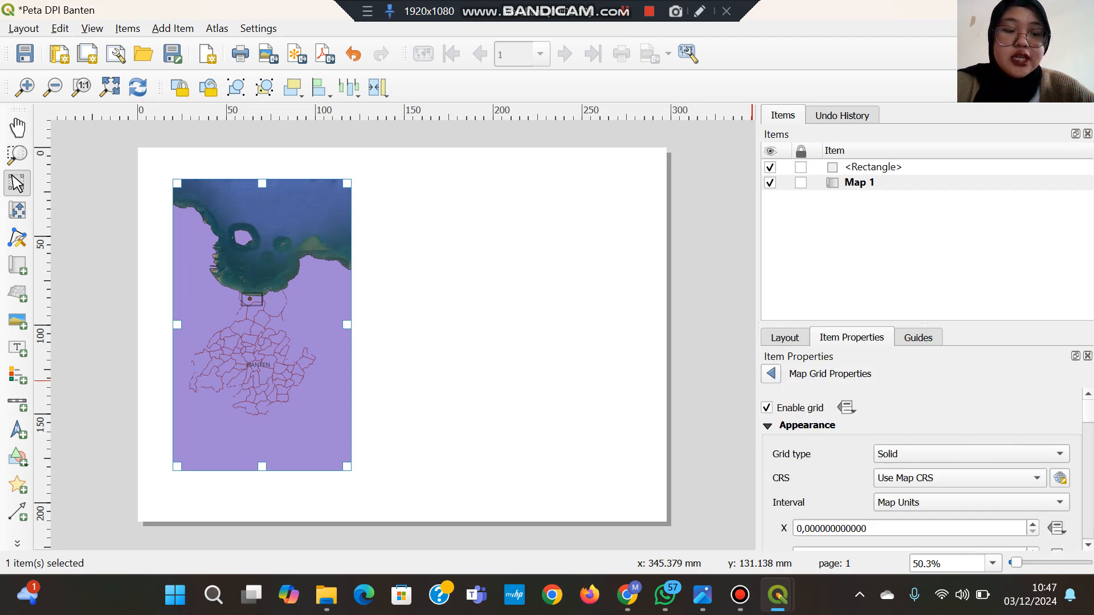
# Step: Set the grid's CRS to Default CRS: EPSG:4326 - WGS 84 and its interval unit to Millimeters
pyautogui.click(957, 478)
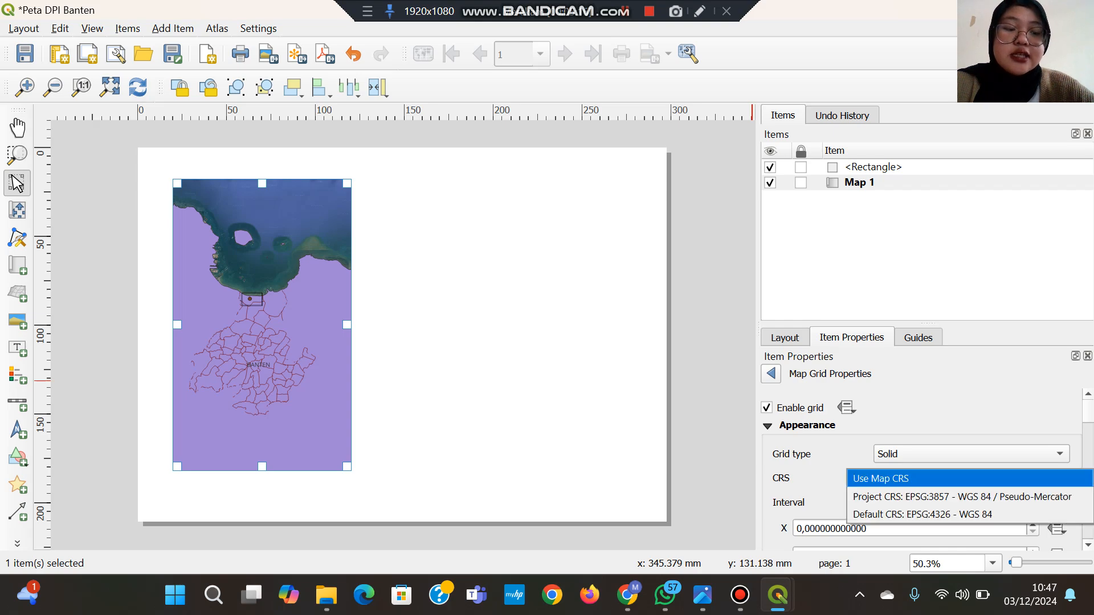
pyautogui.click(958, 514)
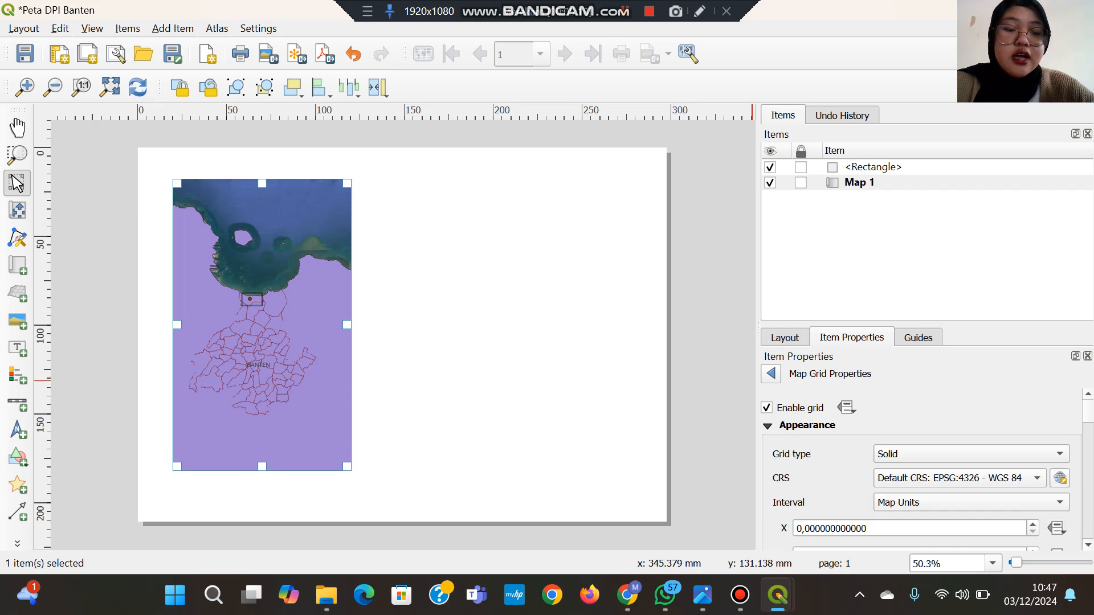
pyautogui.click(972, 502)
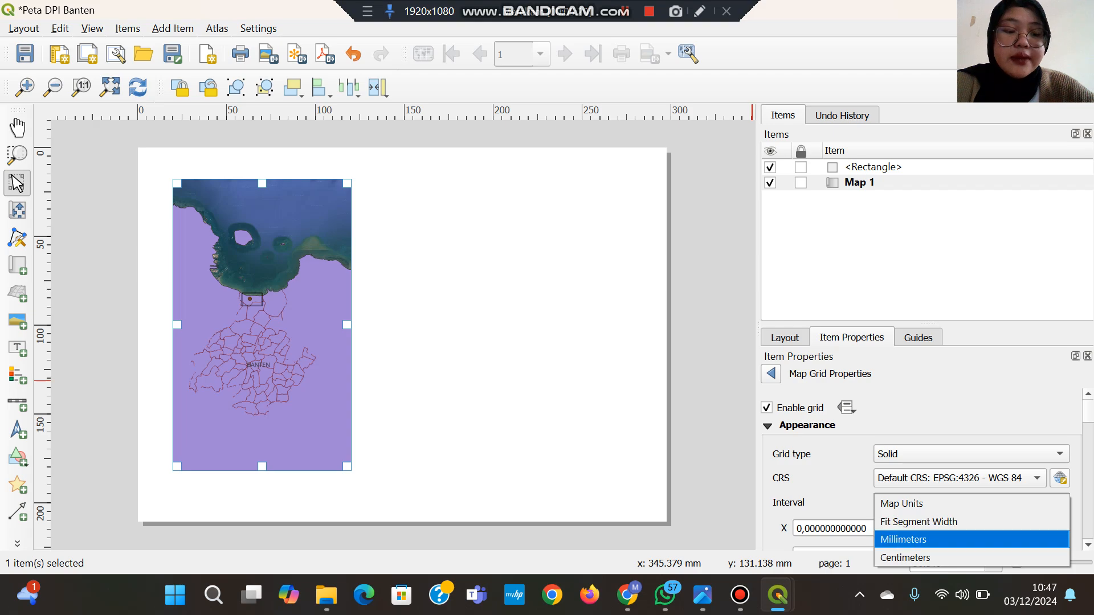
pyautogui.click(972, 537)
# Step: Set both the X and Y intervals of the grid to 40 mm
pyautogui.scroll(-3, 923, 470)
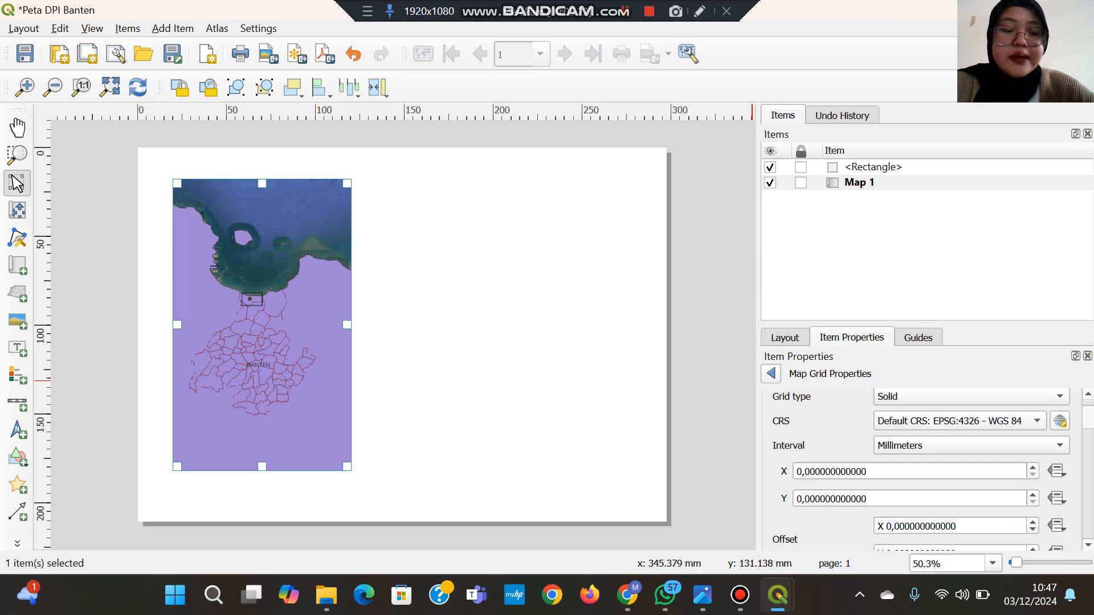
pyautogui.scroll(2, 922, 470)
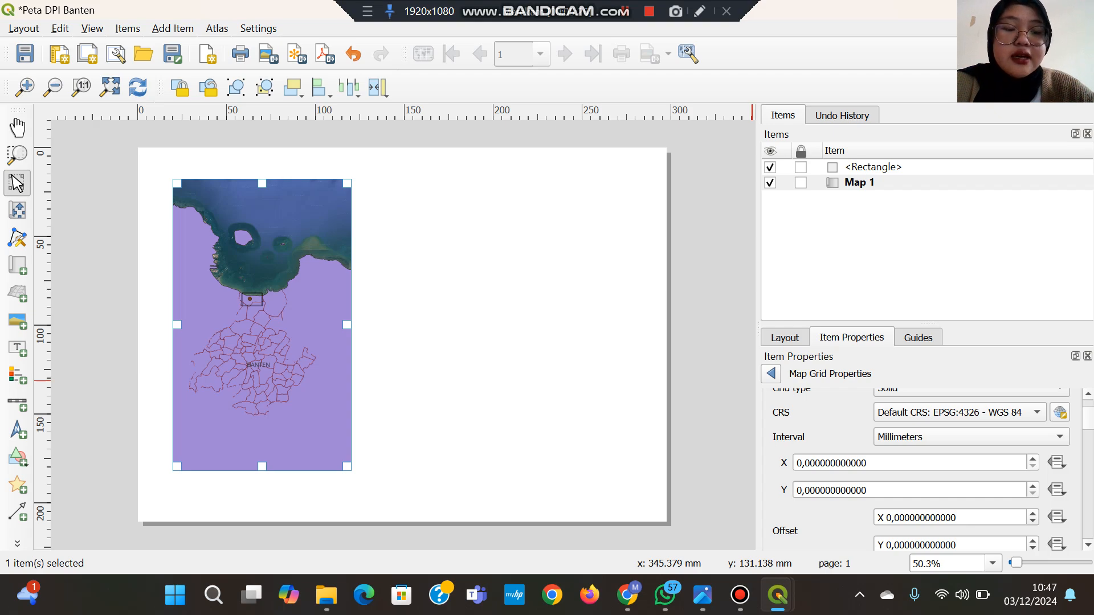
pyautogui.click(803, 463)
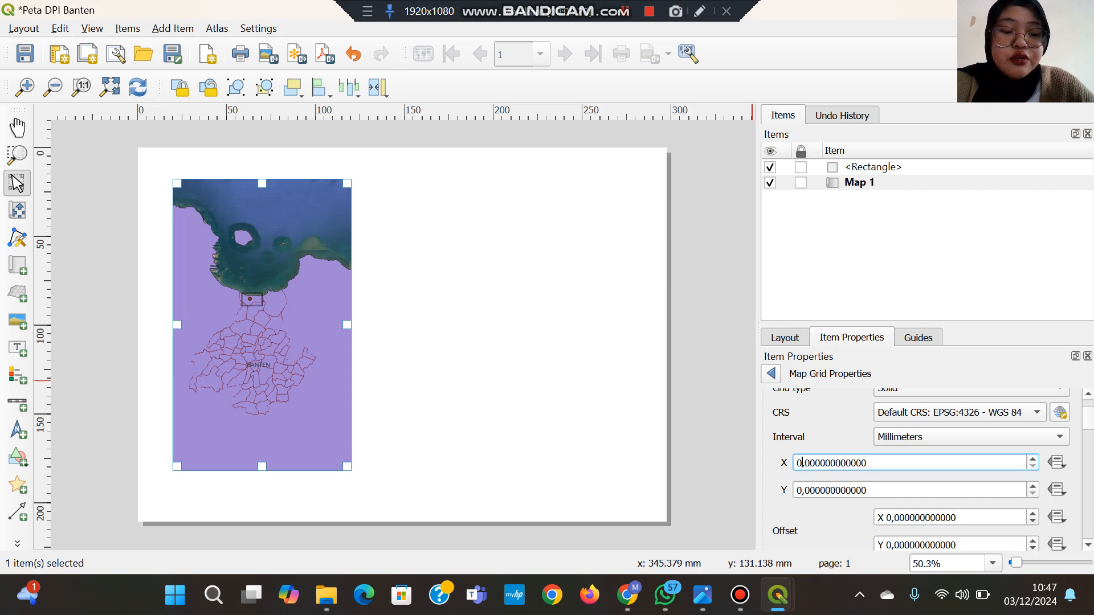
pyautogui.press('BackSpace')
pyautogui.press('BackSpace')
pyautogui.write('40')
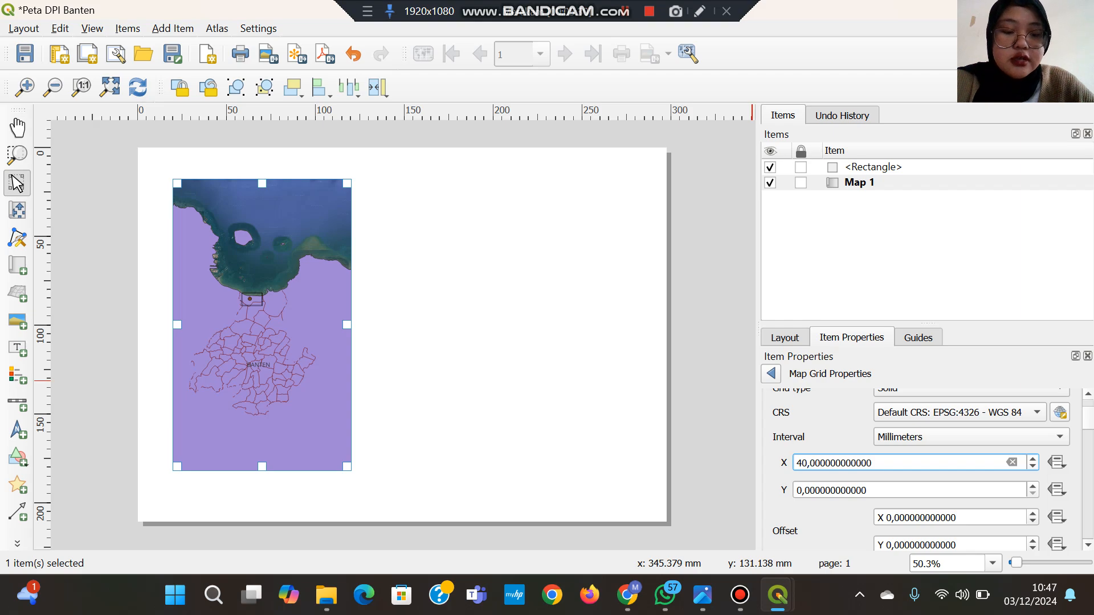
pyautogui.click(802, 491)
pyautogui.press('BackSpace')
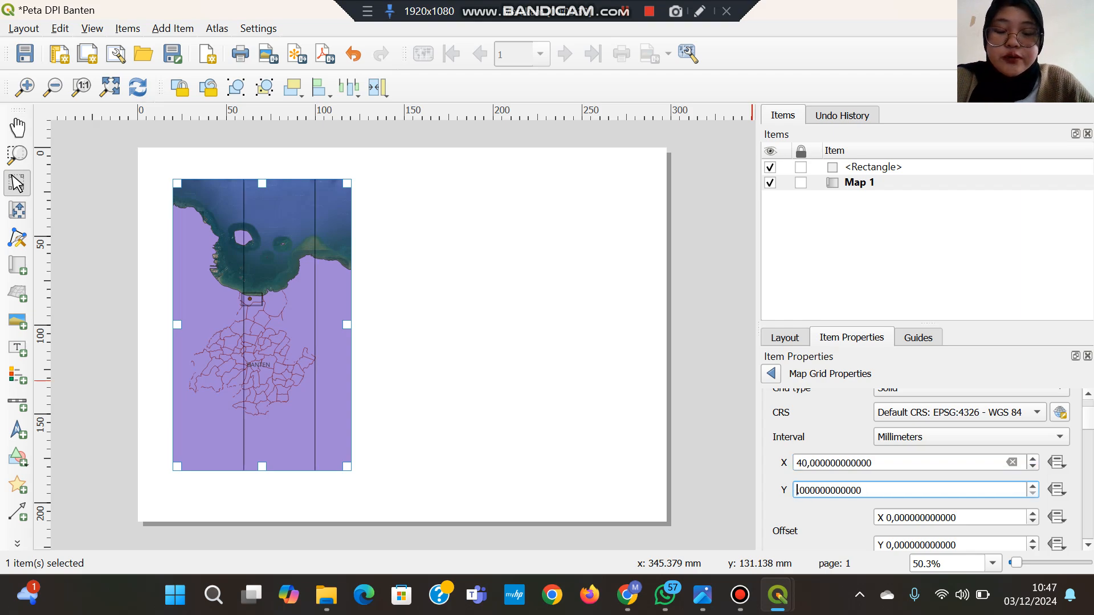
pyautogui.write('40,')
pyautogui.press('Return')
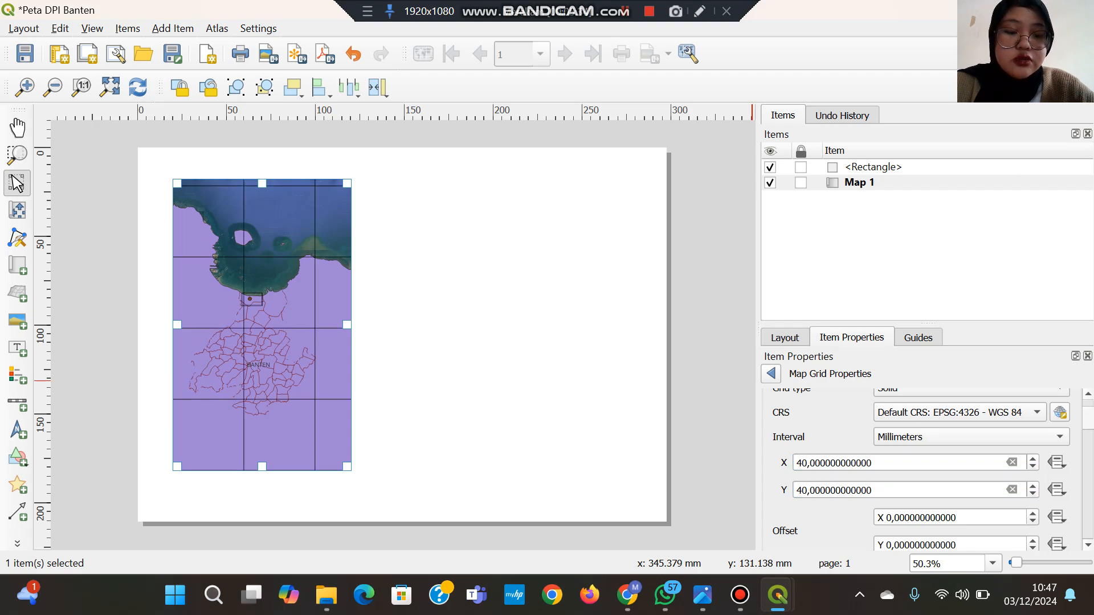
# Step: Enable Draw Coordinates for the map grid
pyautogui.scroll(-5, 928, 470)
pyautogui.scroll(-6, 928, 470)
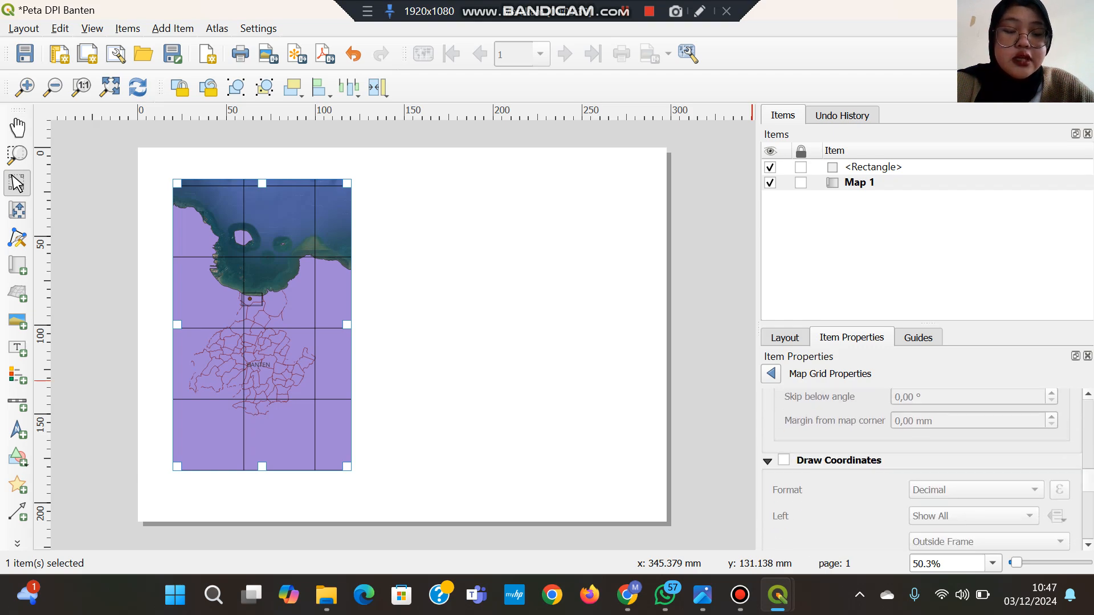
pyautogui.click(784, 460)
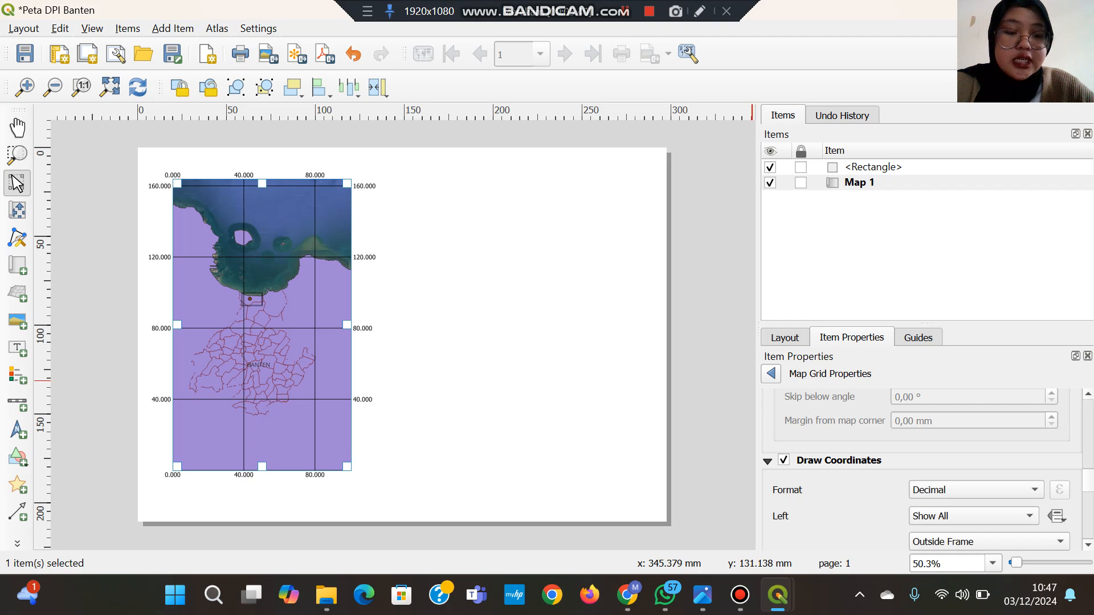
pyautogui.scroll(4, 928, 470)
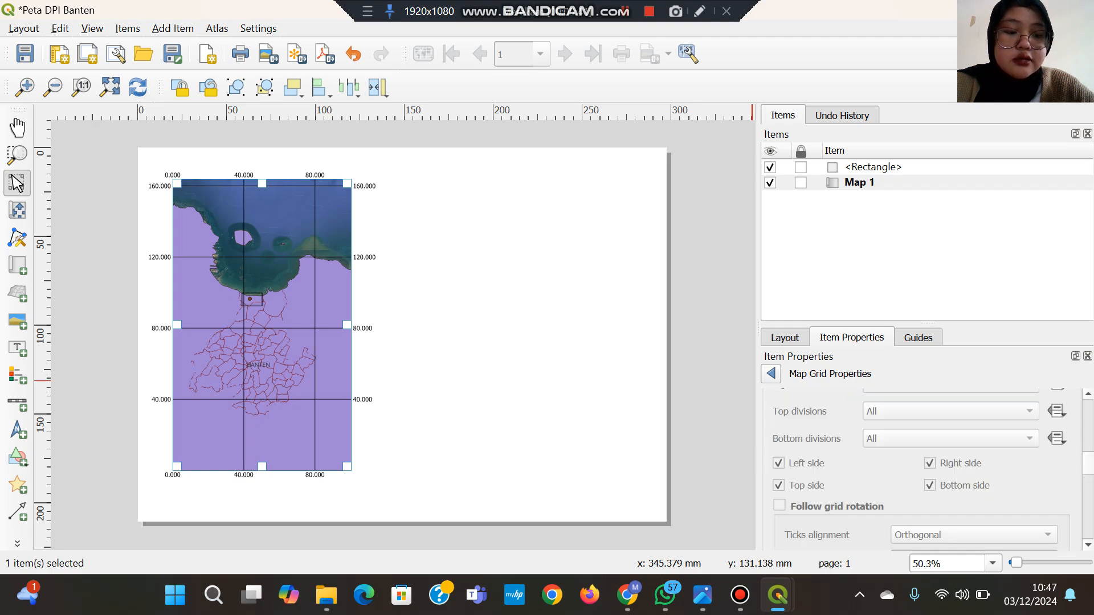
# Step: Orient the grid's left coordinates as Vertical Ascending and the right ones as Vertical Descending, then deselect the map
pyautogui.scroll(-4, 928, 470)
pyautogui.scroll(-1, 928, 470)
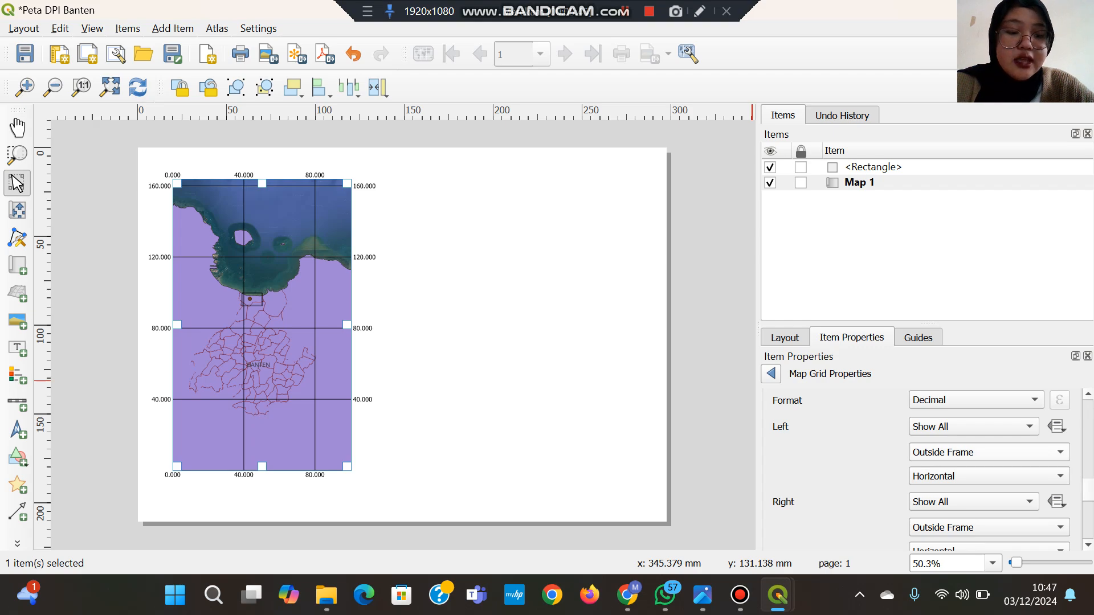
pyautogui.click(989, 477)
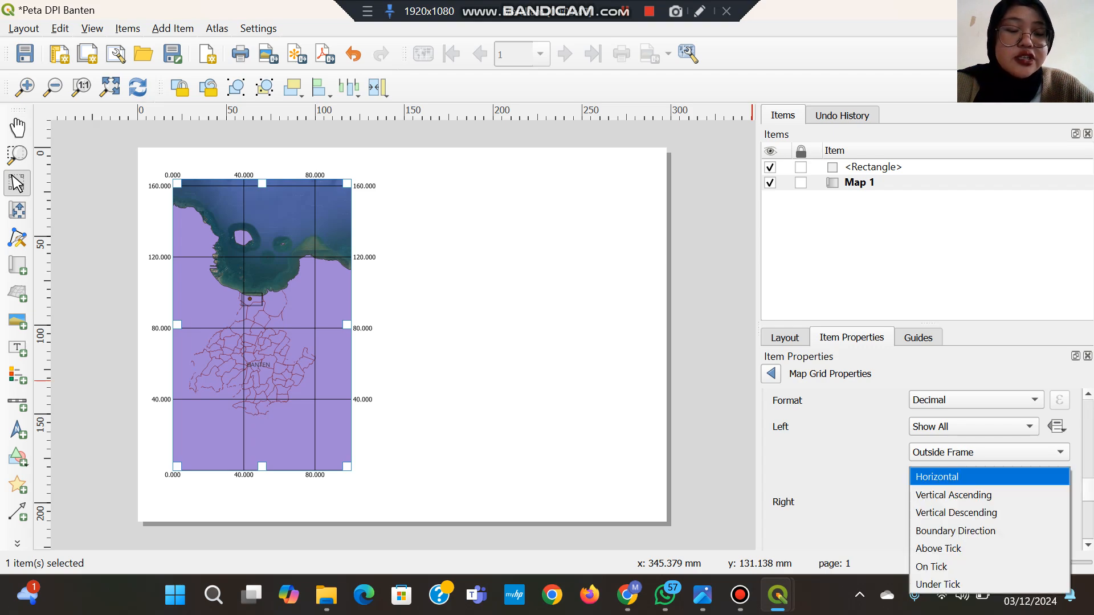
pyautogui.click(954, 495)
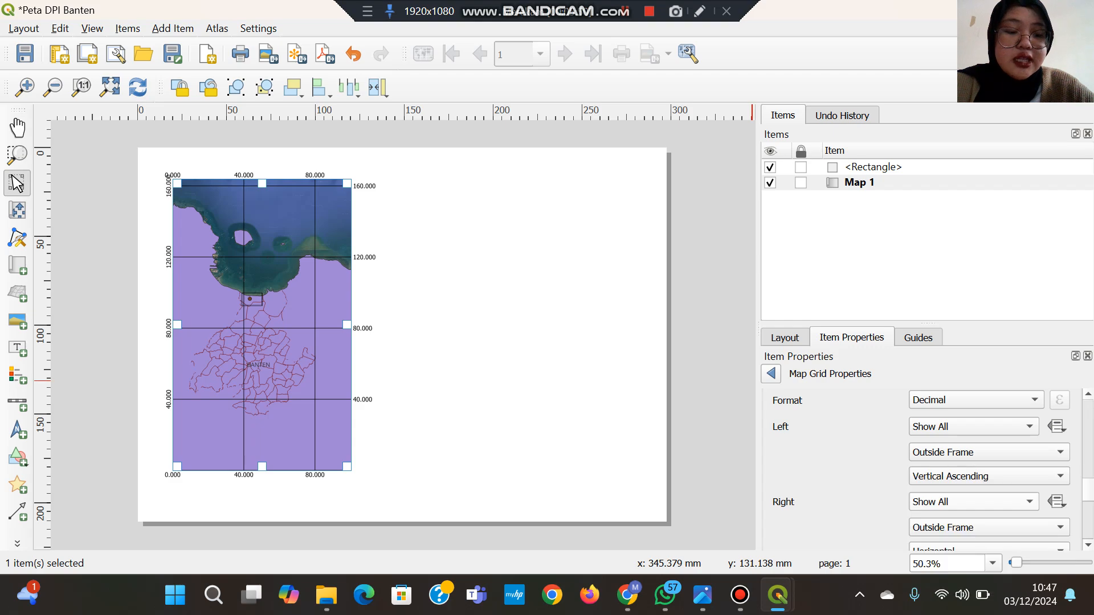
pyautogui.scroll(-2, 933, 470)
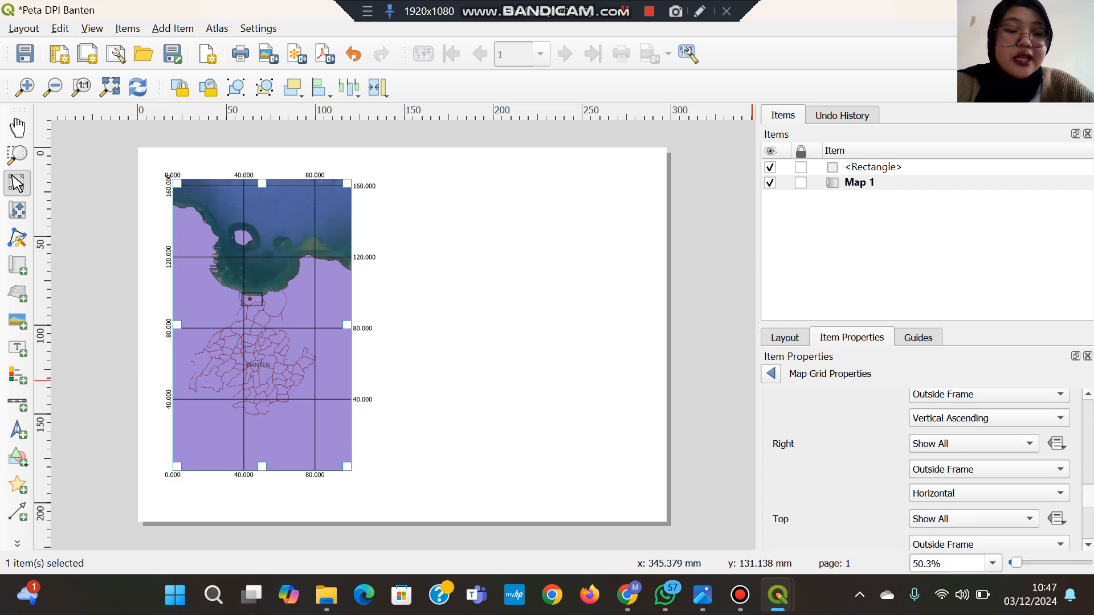
pyautogui.click(989, 493)
pyautogui.press('Down')
pyautogui.press('Down')
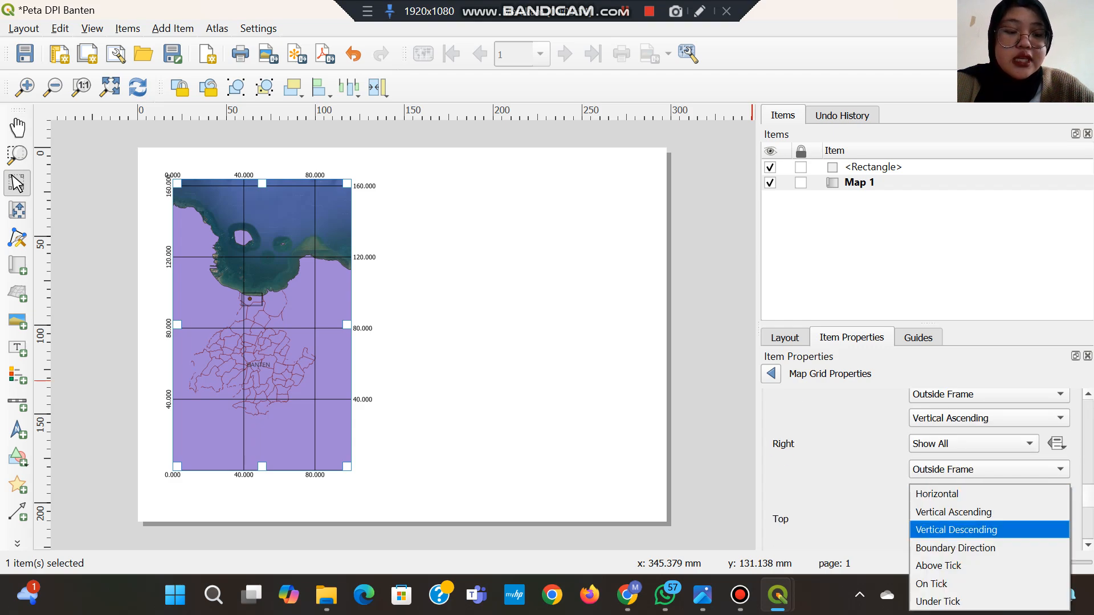
pyautogui.press('Return')
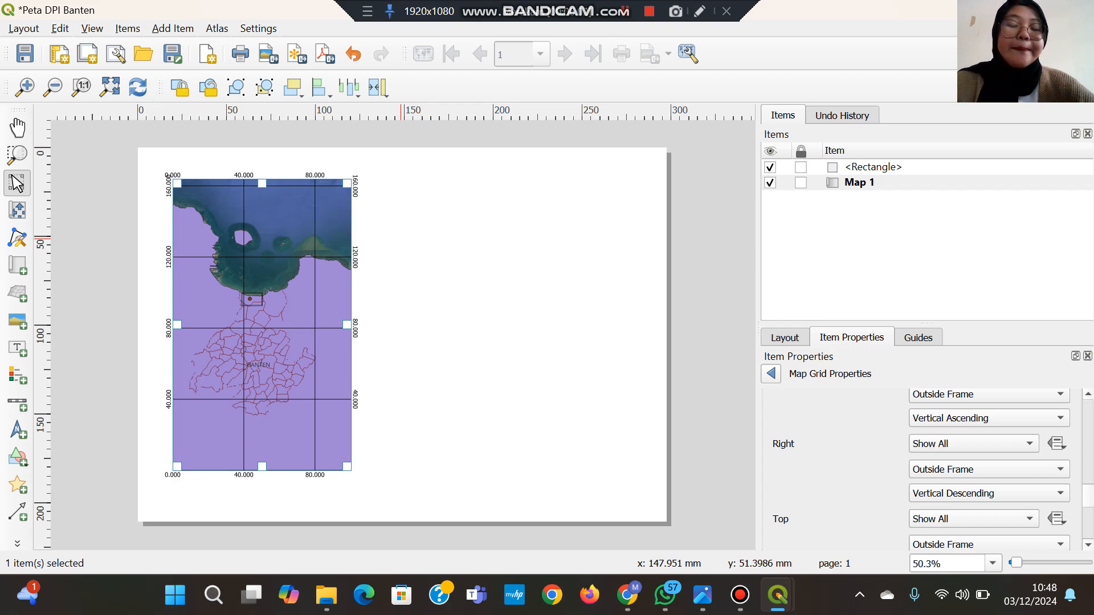
pyautogui.click(401, 240)
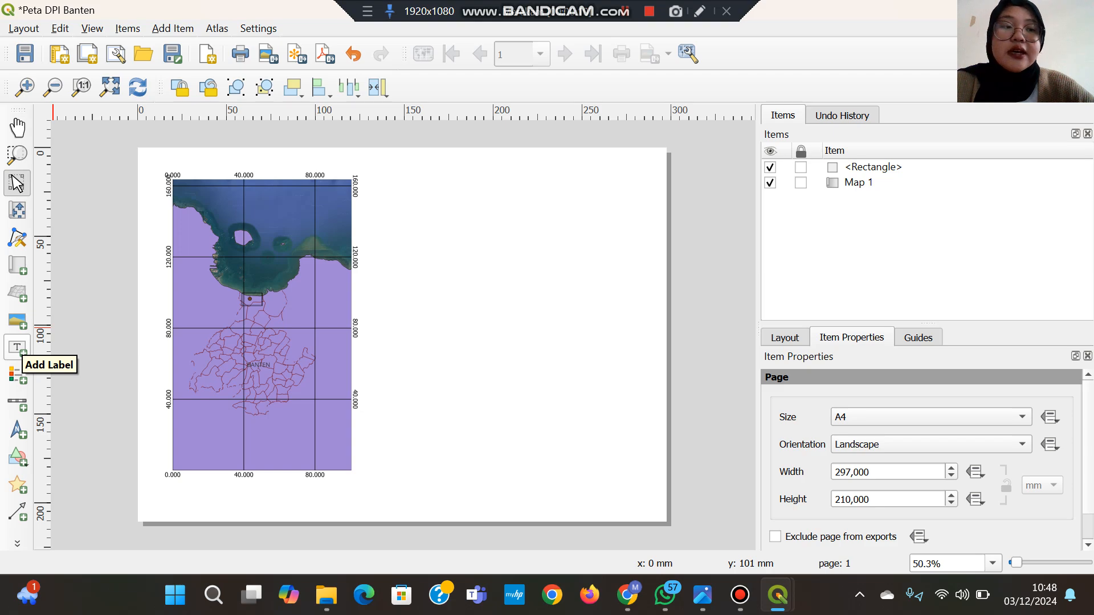
# Step: Add a label about 133 mm wide and 31 mm tall at the upper right of the page and clear its placeholder text
pyautogui.click(17, 348)
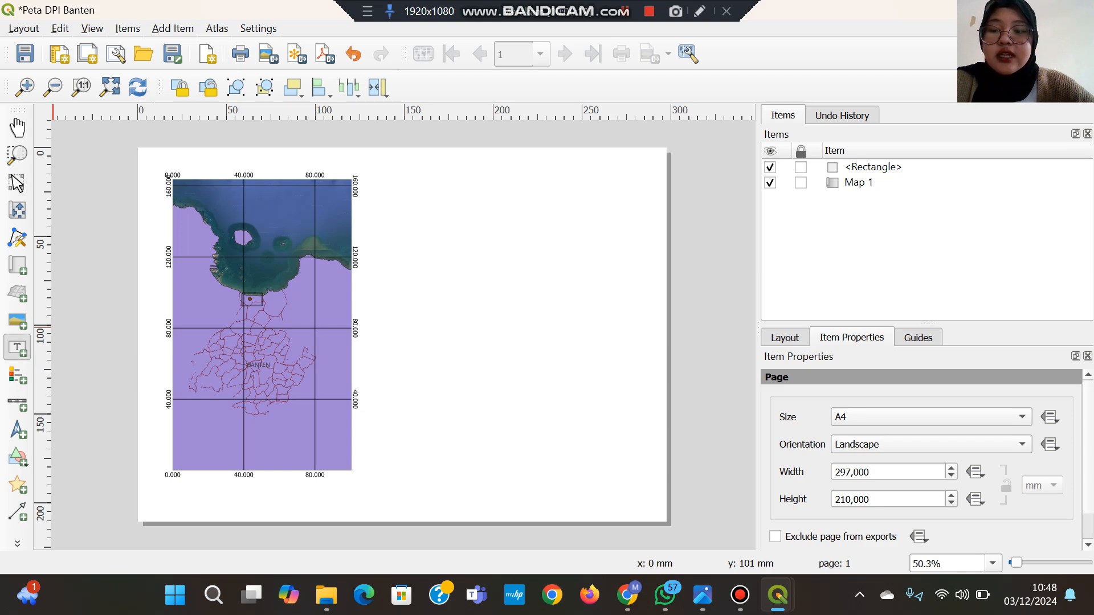
pyautogui.moveTo(389, 175); pyautogui.dragTo(625, 227)
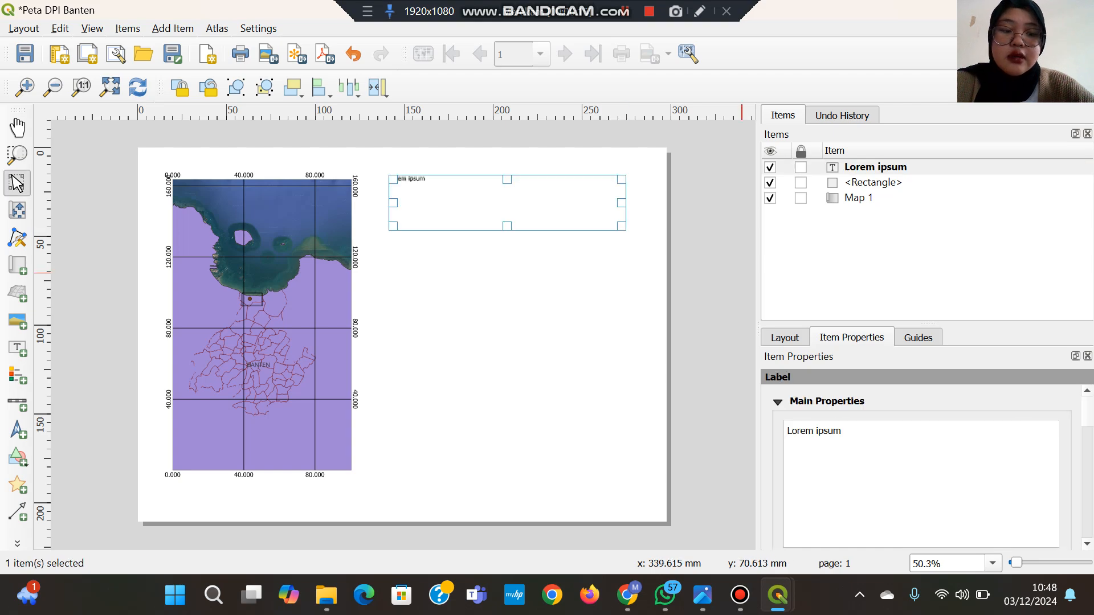
pyautogui.press('BackSpace')
pyautogui.press('BackSpace')
pyautogui.press('BackSpace')
pyautogui.press('BackSpace')
pyautogui.press('BackSpace')
pyautogui.press('BackSpace')
pyautogui.press('BackSpace')
pyautogui.press('BackSpace')
pyautogui.press('BackSpace')
pyautogui.press('BackSpace')
pyautogui.press('BackSpace')
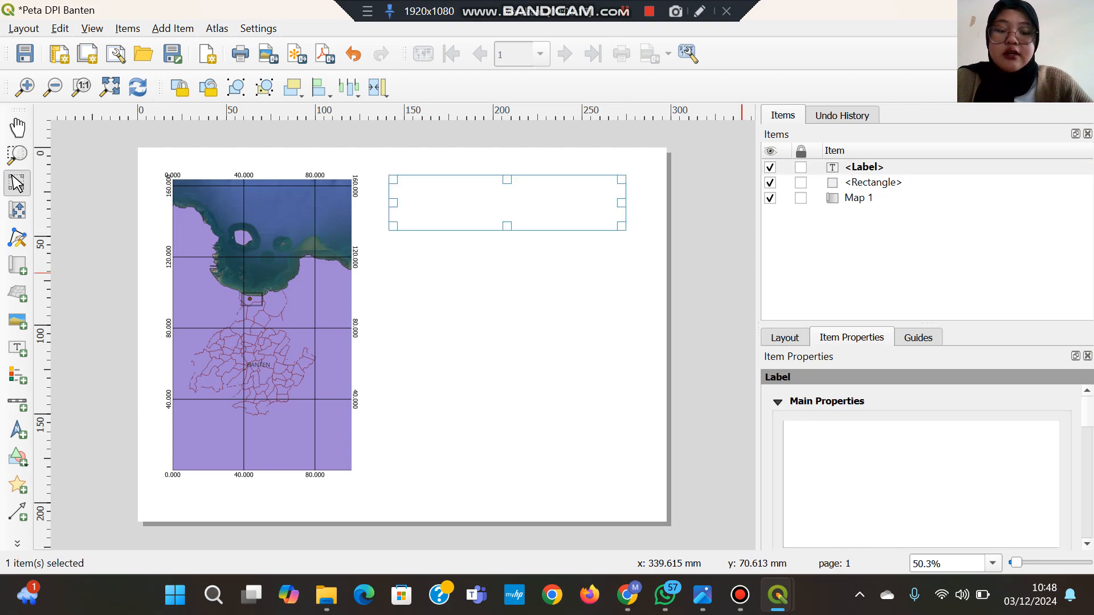
pyautogui.write('Peta Lokasi')
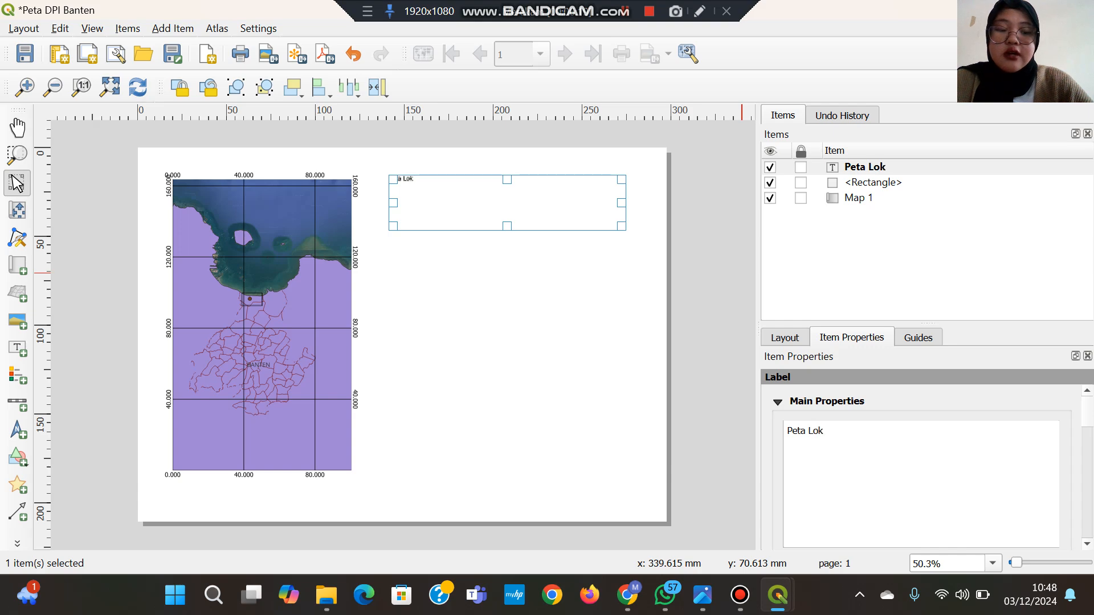
pyautogui.press('BackSpace')
pyautogui.press('BackSpace')
pyautogui.press('BackSpace')
pyautogui.press('BackSpace')
pyautogui.press('BackSpace')
pyautogui.press('BackSpace')
pyautogui.press('BackSpace')
pyautogui.press('BackSpace')
pyautogui.press('BackSpace')
pyautogui.press('BackSpace')
pyautogui.press('BackSpace')
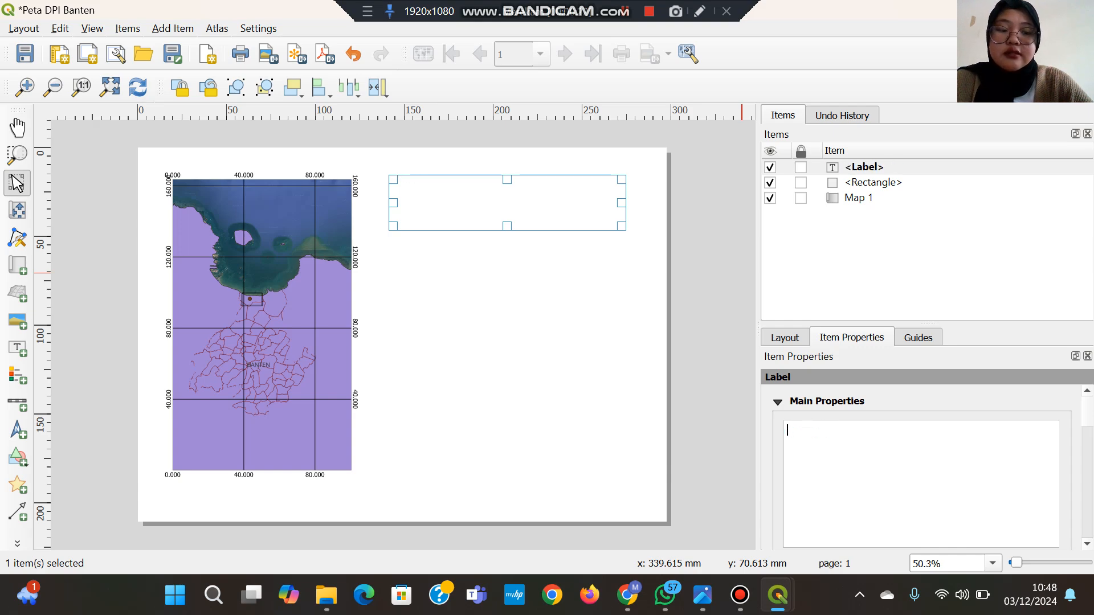
# Step: Enter PETA LOKASI PPN KARANGANTU as the label's text
pyautogui.write('PETA ')
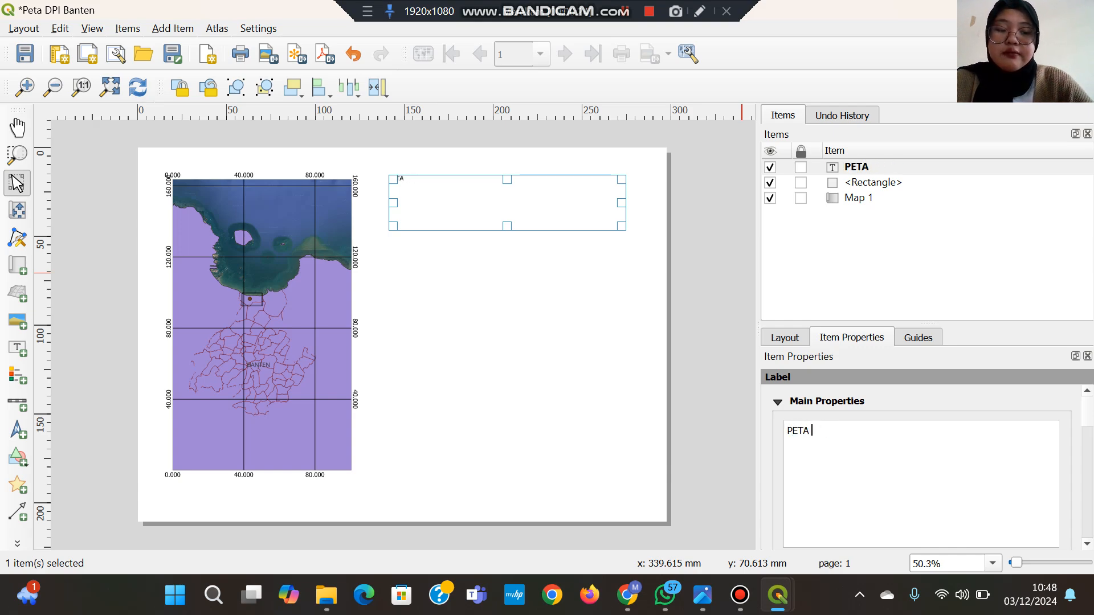
pyautogui.write('LOKASI P')
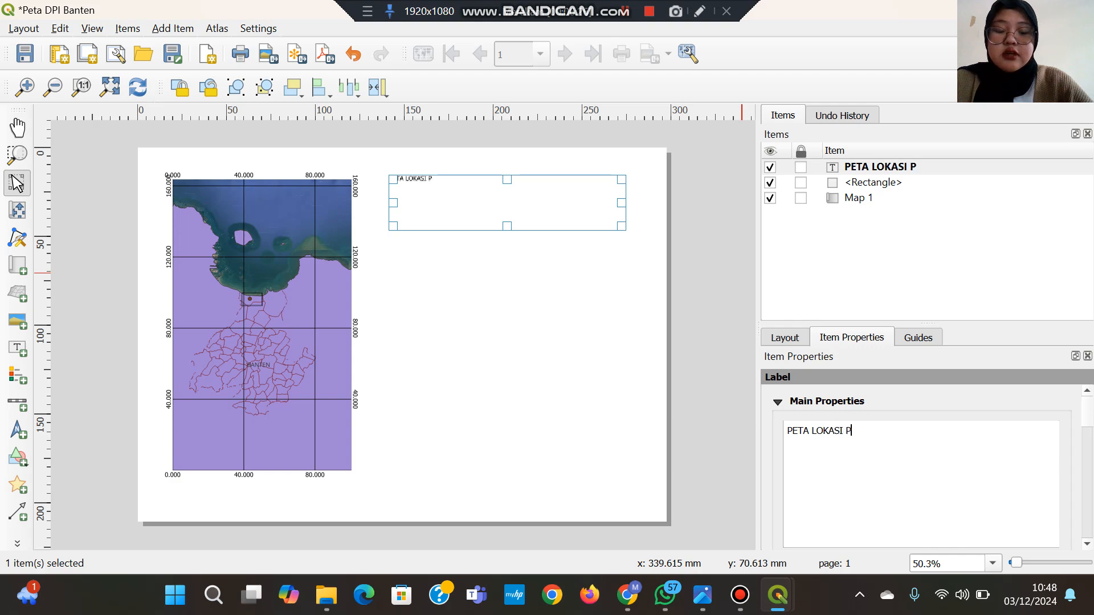
pyautogui.write('PN KARANGANTU')
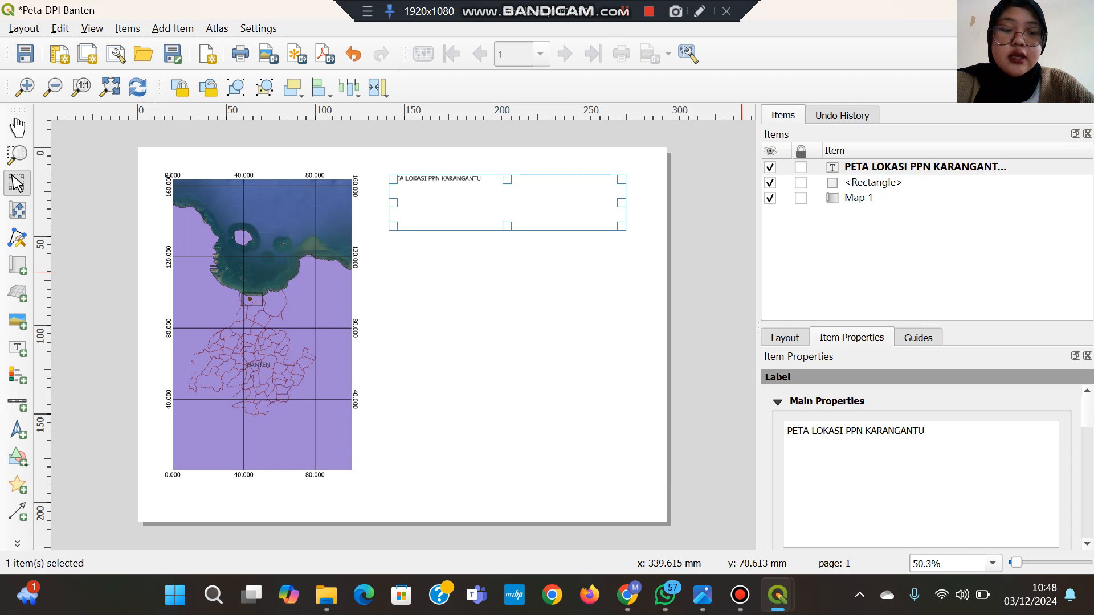
# Step: Set the title label's font to Times New Roman
pyautogui.scroll(-5, 921, 472)
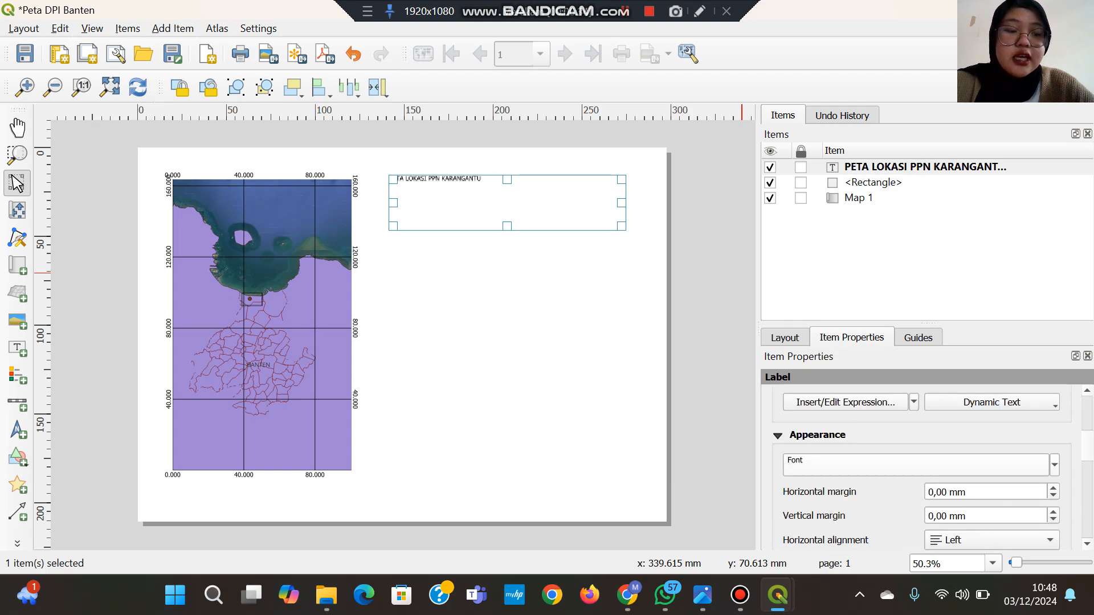
pyautogui.click(915, 466)
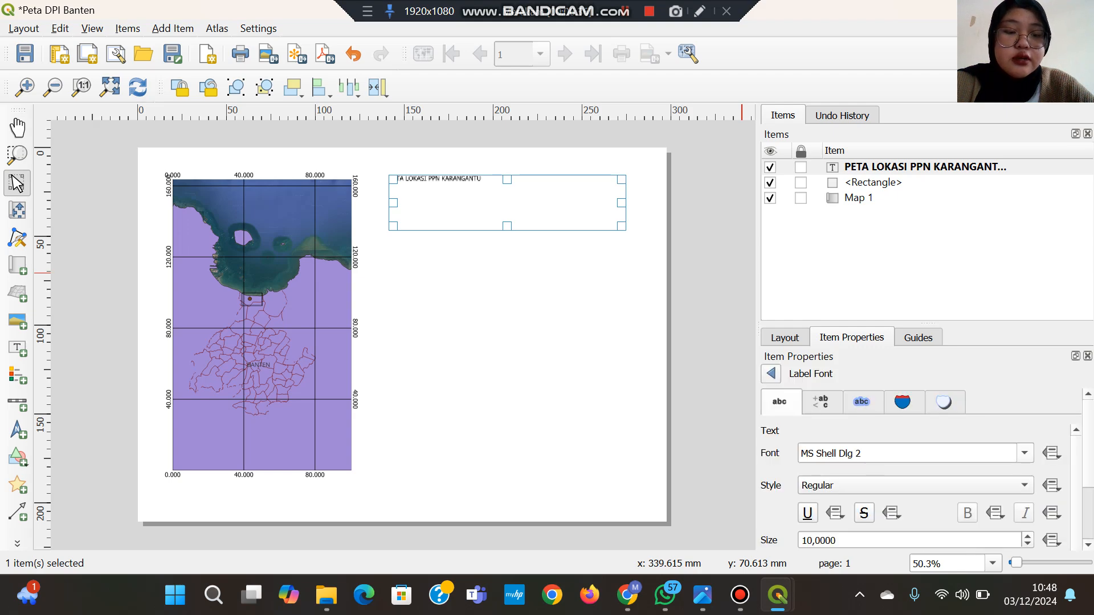
pyautogui.click(888, 453)
pyautogui.press('BackSpace')
pyautogui.press('BackSpace')
pyautogui.press('BackSpace')
pyautogui.press('BackSpace')
pyautogui.press('BackSpace')
pyautogui.press('BackSpace')
pyautogui.press('BackSpace')
pyautogui.press('BackSpace')
pyautogui.press('BackSpace')
pyautogui.press('BackSpace')
pyautogui.press('BackSpace')
pyautogui.press('BackSpace')
pyautogui.press('BackSpace')
pyautogui.press('BackSpace')
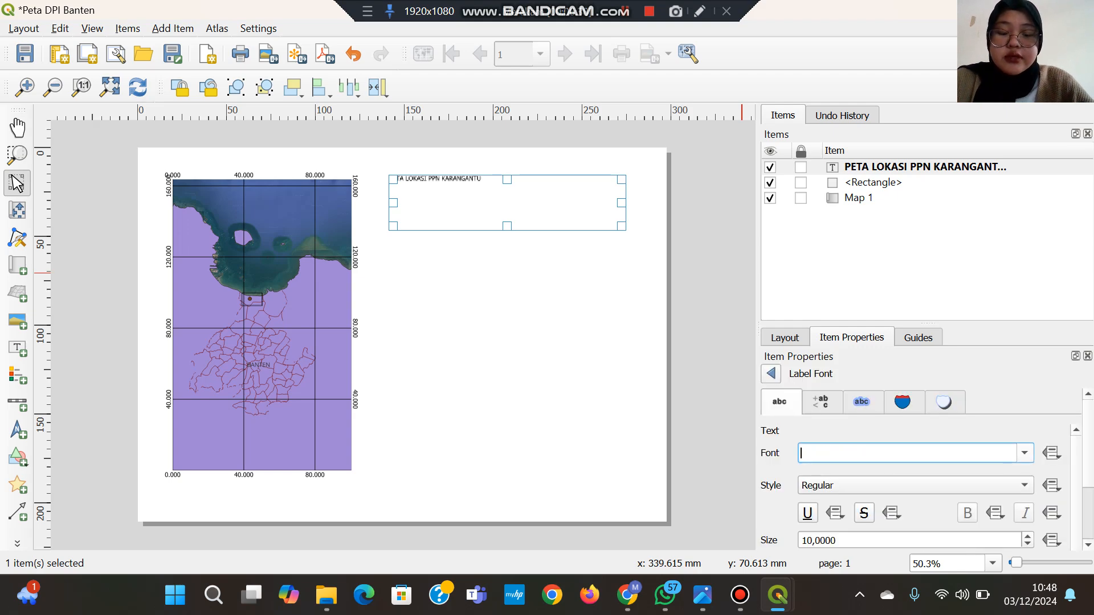
pyautogui.write('Tim')
pyautogui.press('Return')
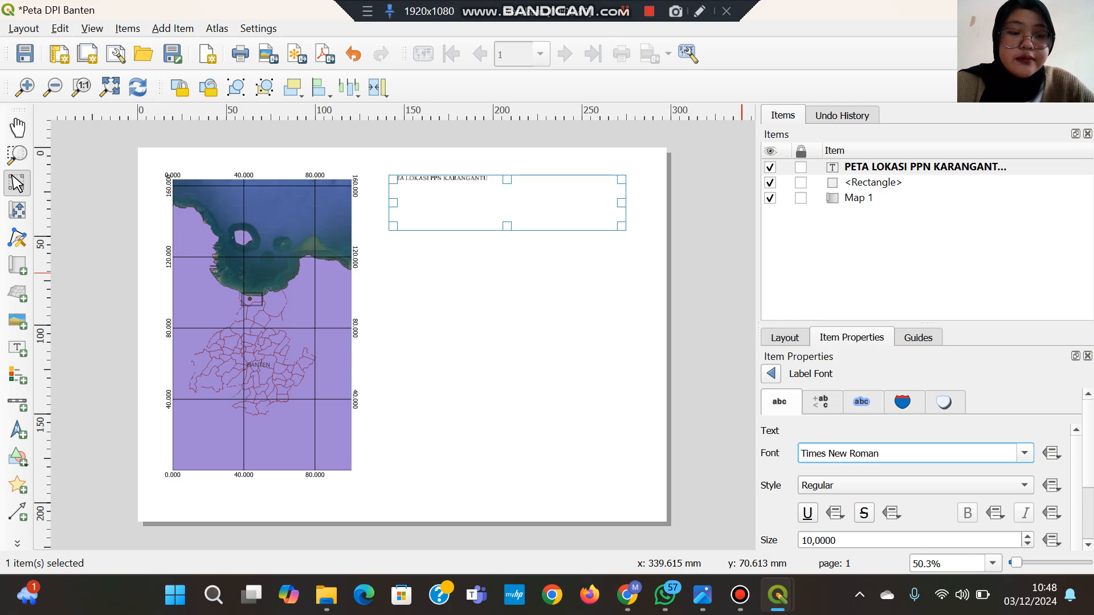
# Step: Increase the title label's font size to 25 points and return to the label's main properties
pyautogui.scroll(-3, 927, 469)
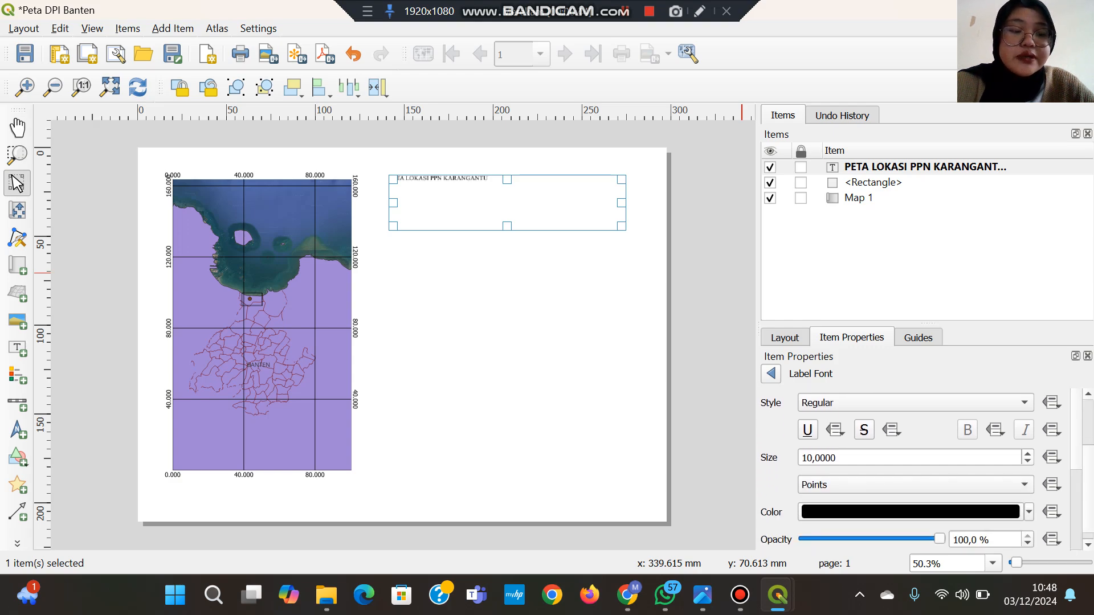
pyautogui.click(1027, 454)
pyautogui.click(1027, 454)
pyautogui.click(1027, 454)
pyautogui.click(1027, 454)
pyautogui.click(1027, 454)
pyautogui.click(1027, 454)
pyautogui.click(1027, 454)
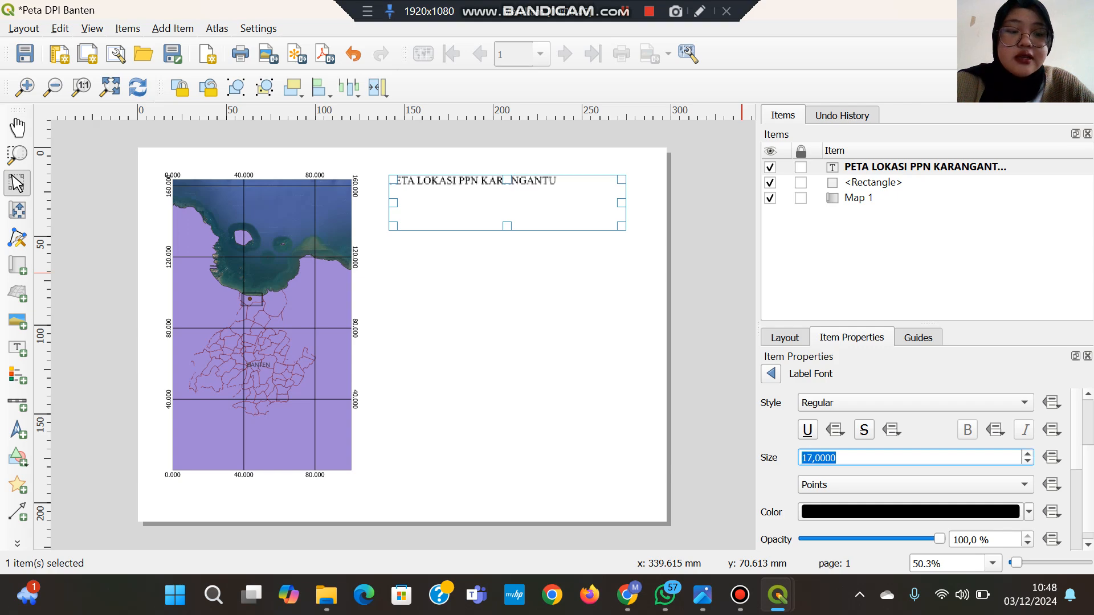
pyautogui.click(1028, 454)
pyautogui.click(1027, 454)
pyautogui.click(1027, 454)
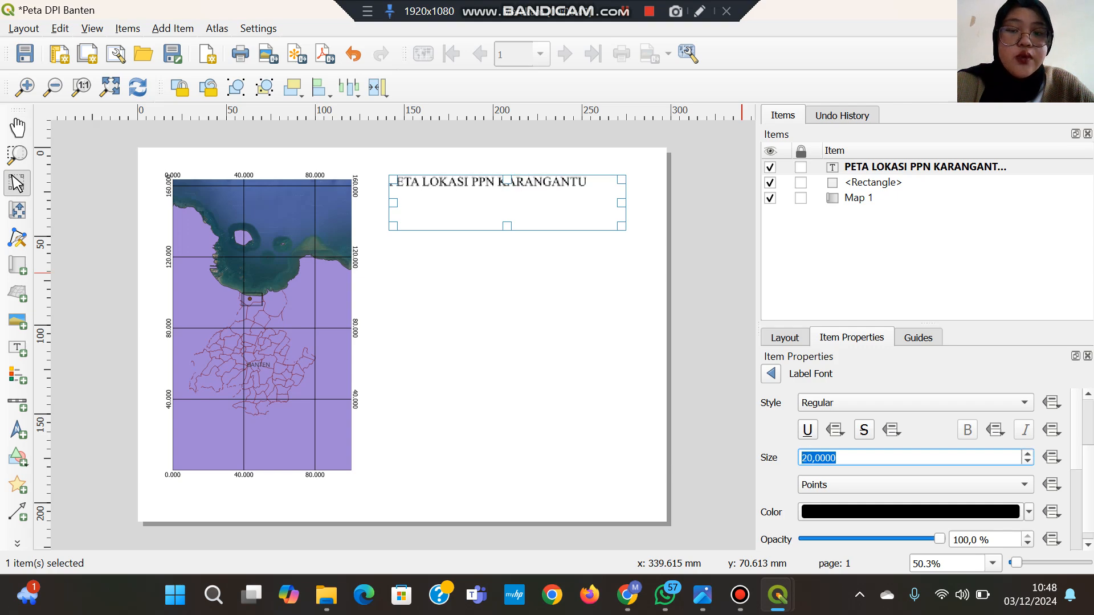
pyautogui.click(1027, 454)
pyautogui.press('Up')
pyautogui.press('Up')
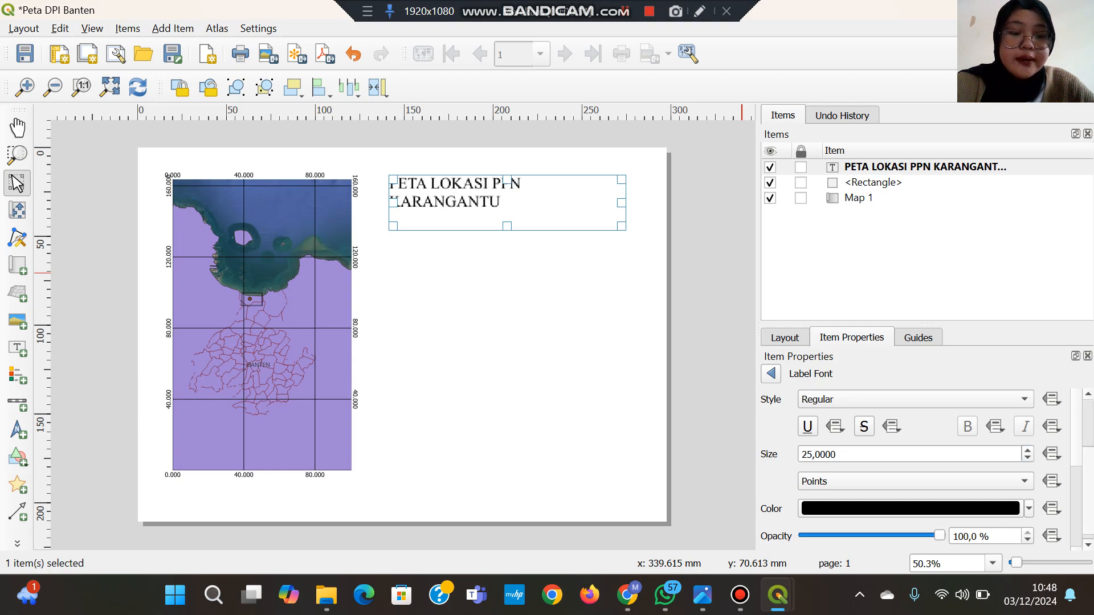
pyautogui.scroll(-1, 915, 403)
pyautogui.scroll(2, 915, 455)
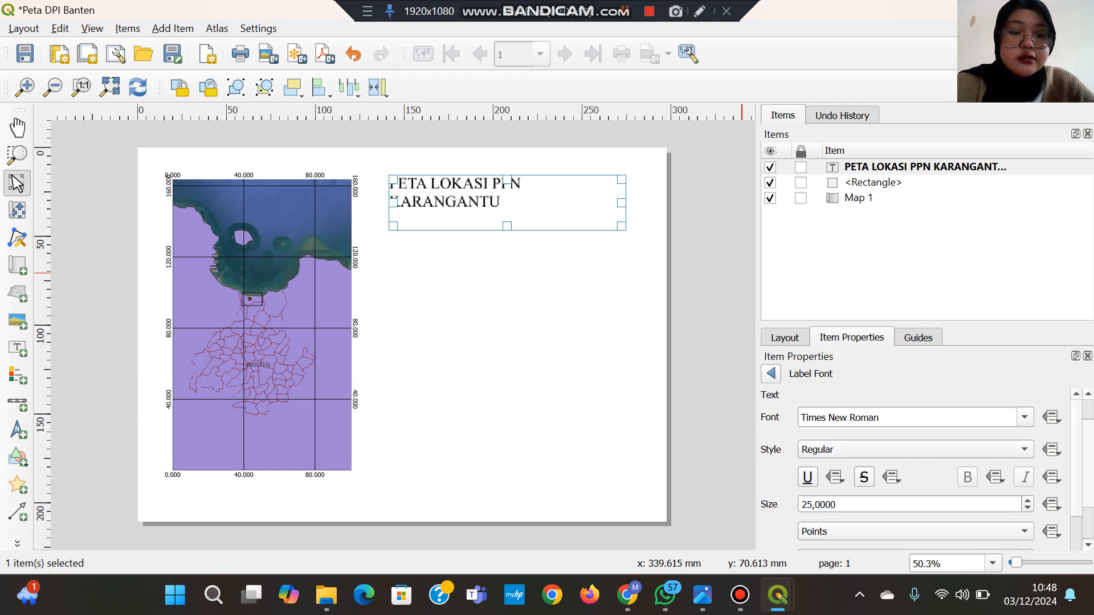
pyautogui.click(771, 373)
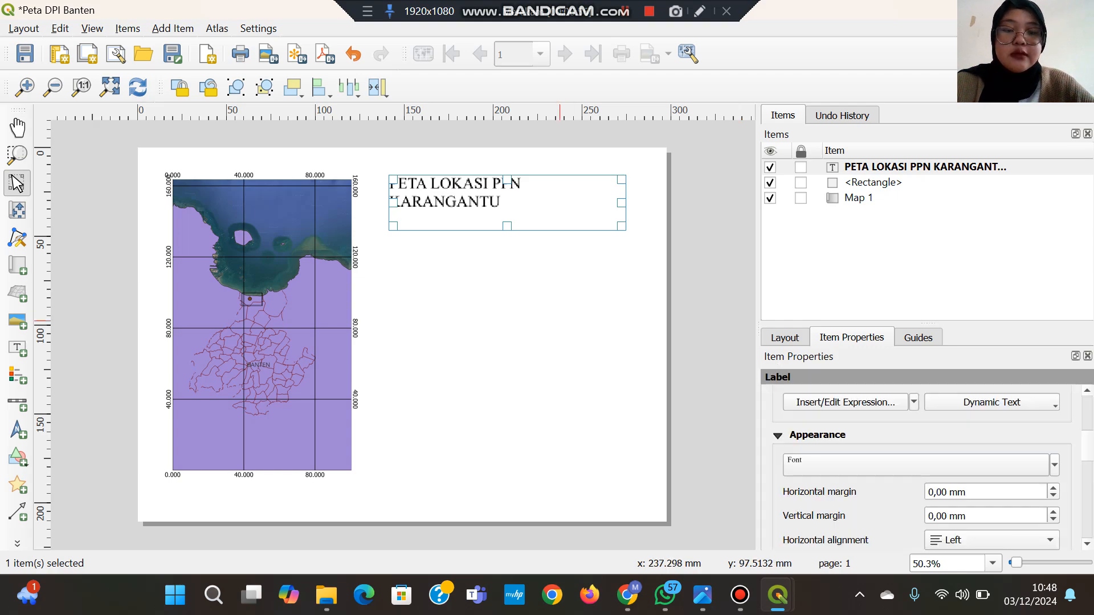
# Step: Set the title label's horizontal alignment to Center and its vertical alignment to Vertical Center
pyautogui.click(560, 321)
pyautogui.click(625, 11)
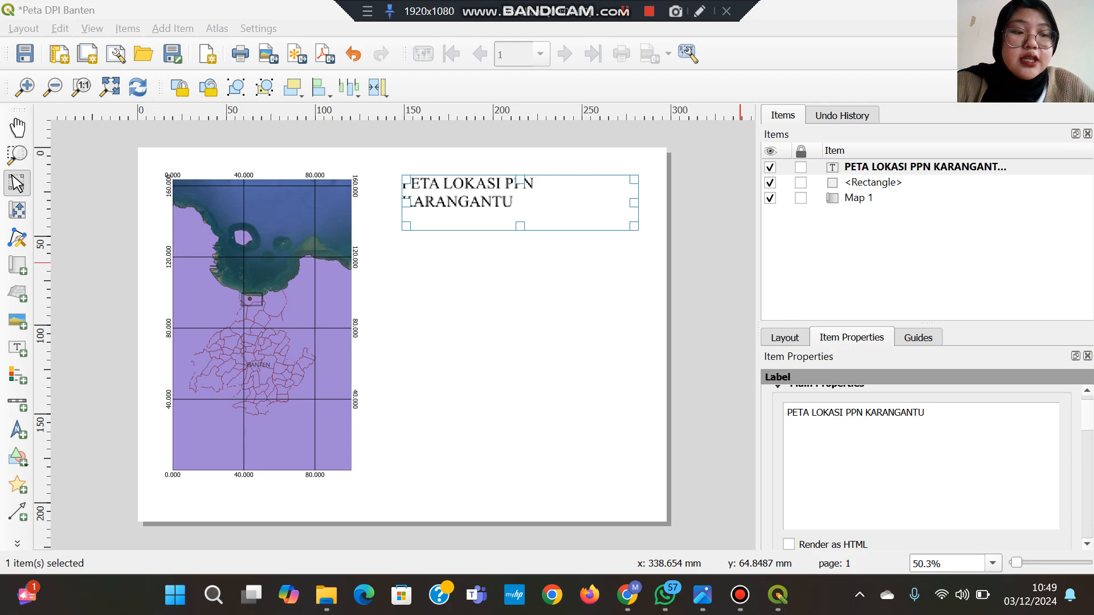
pyautogui.scroll(-5, 921, 467)
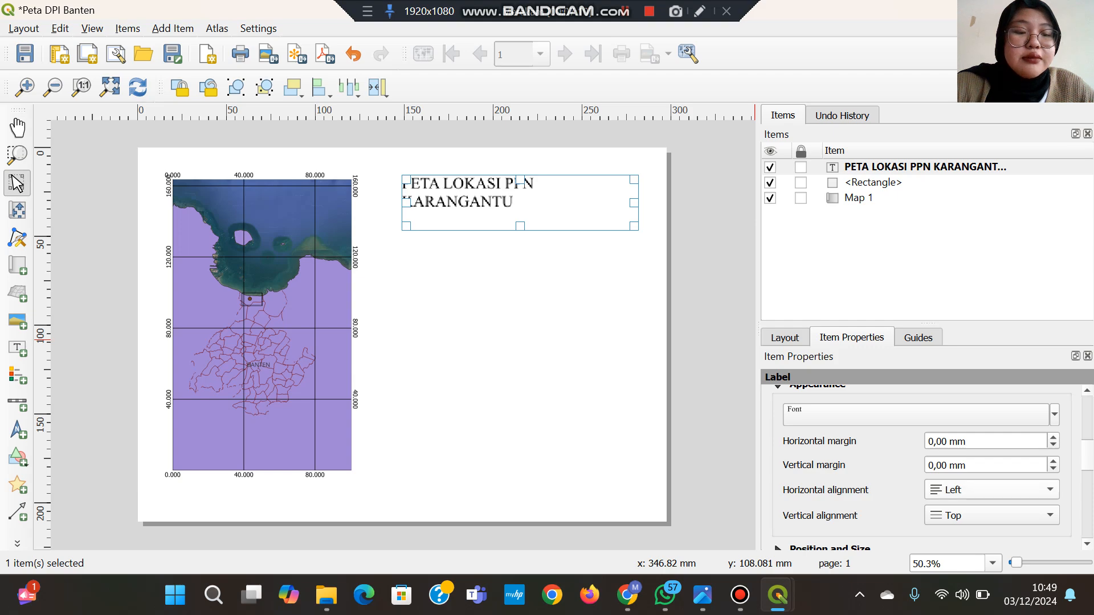
pyautogui.click(991, 489)
pyautogui.click(962, 506)
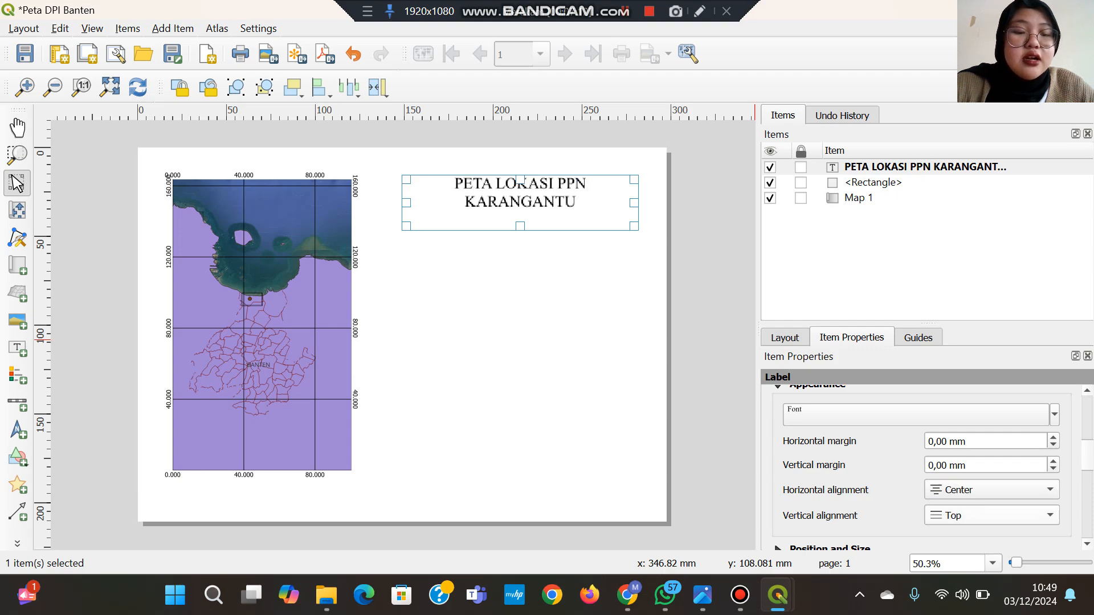
pyautogui.click(992, 515)
pyautogui.click(984, 534)
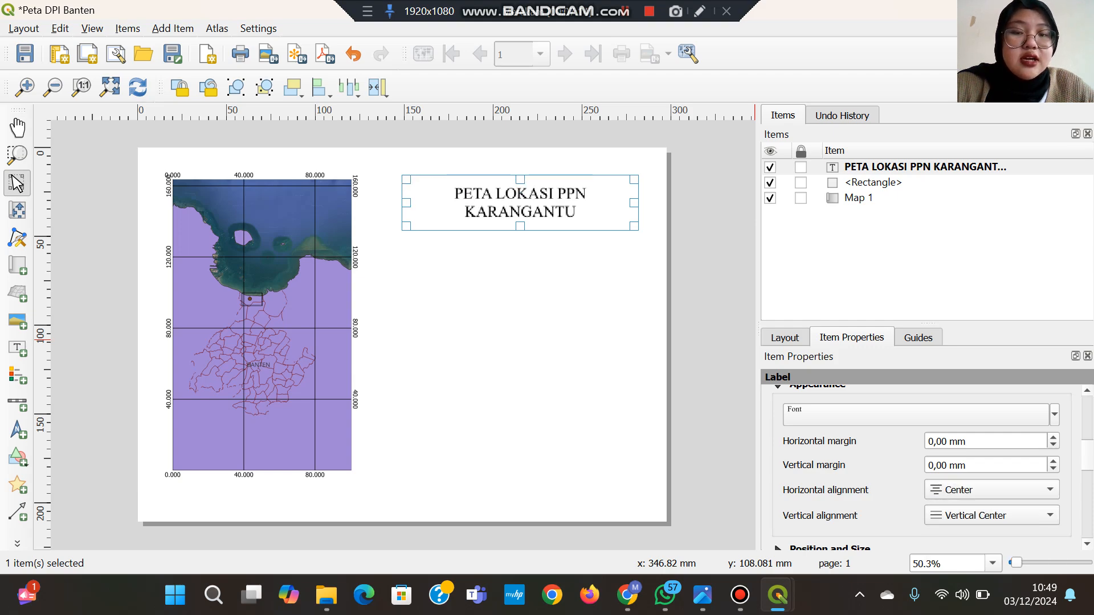
# Step: Move the title label slightly up and to the left, closer to the page's upper edge
pyautogui.click(622, 400)
pyautogui.click(551, 193)
pyautogui.moveTo(551, 193); pyautogui.dragTo(548, 186)
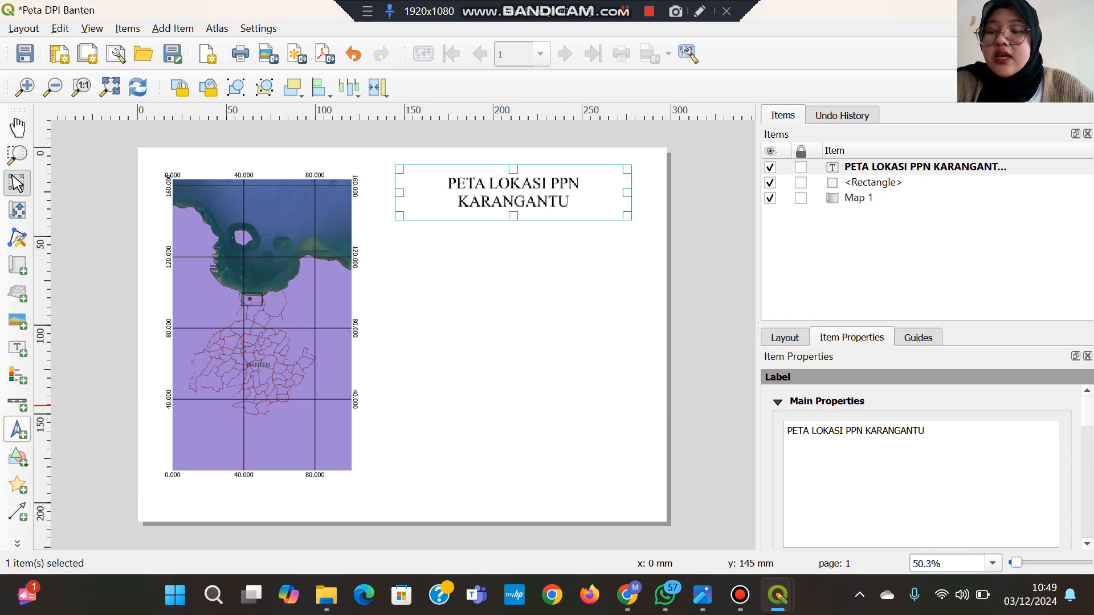
# Step: Add a small north arrow centred directly below the map title
pyautogui.click(15, 428)
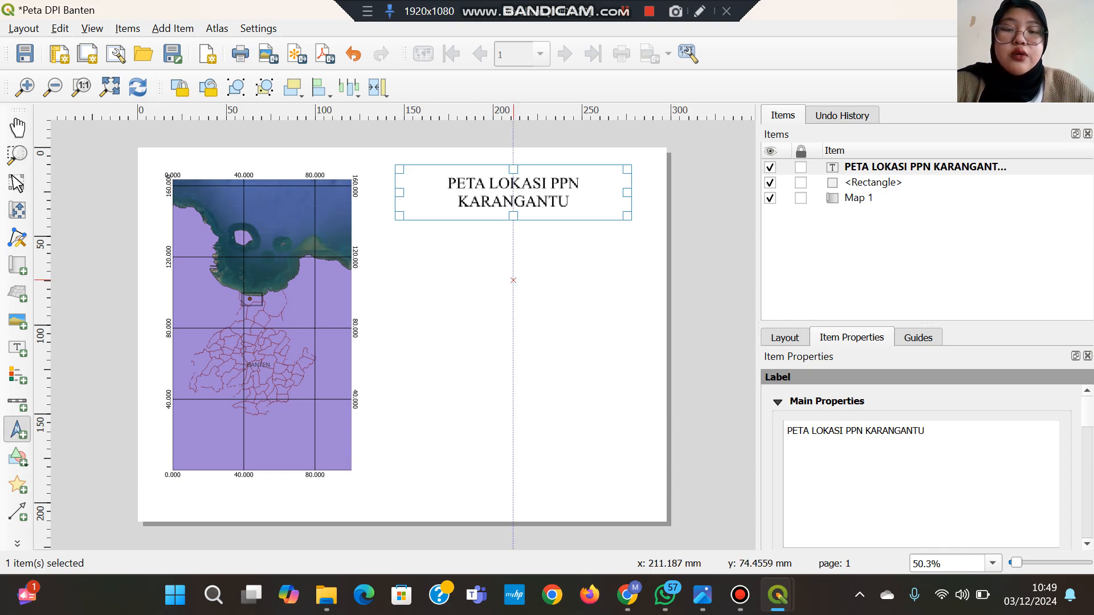
pyautogui.click(513, 249)
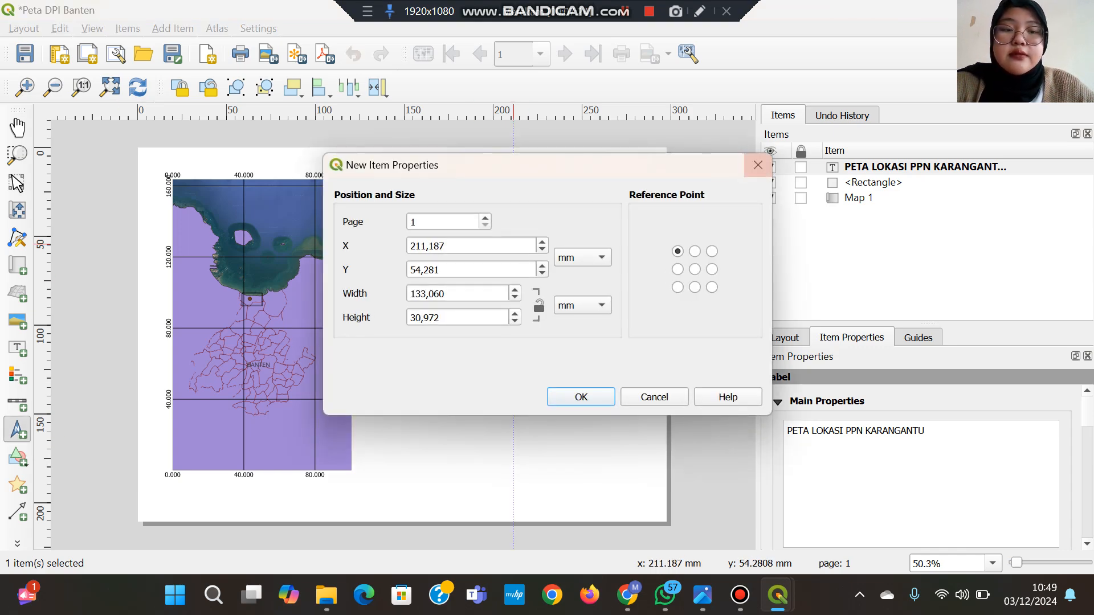
pyautogui.click(744, 169)
pyautogui.moveTo(503, 236)
pyautogui.mouseDown()
pyautogui.moveTo(522, 276)
pyautogui.moveTo(512, 233)
pyautogui.mouseUp()
pyautogui.click(684, 252)
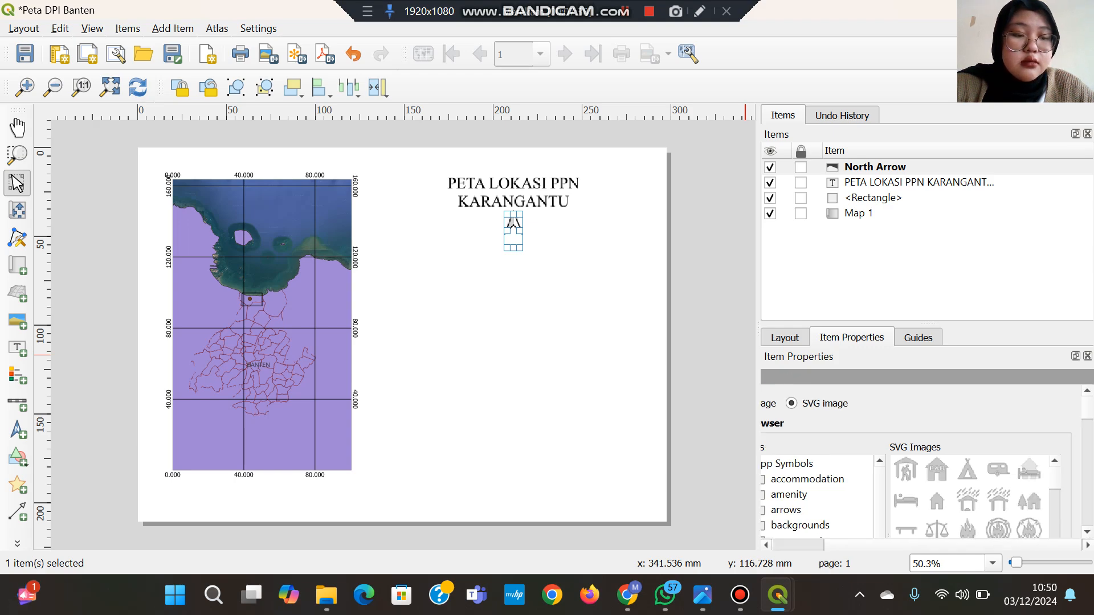
# Step: Change the north arrow's SVG image to the arrow inside a circle
pyautogui.scroll(-3, 918, 462)
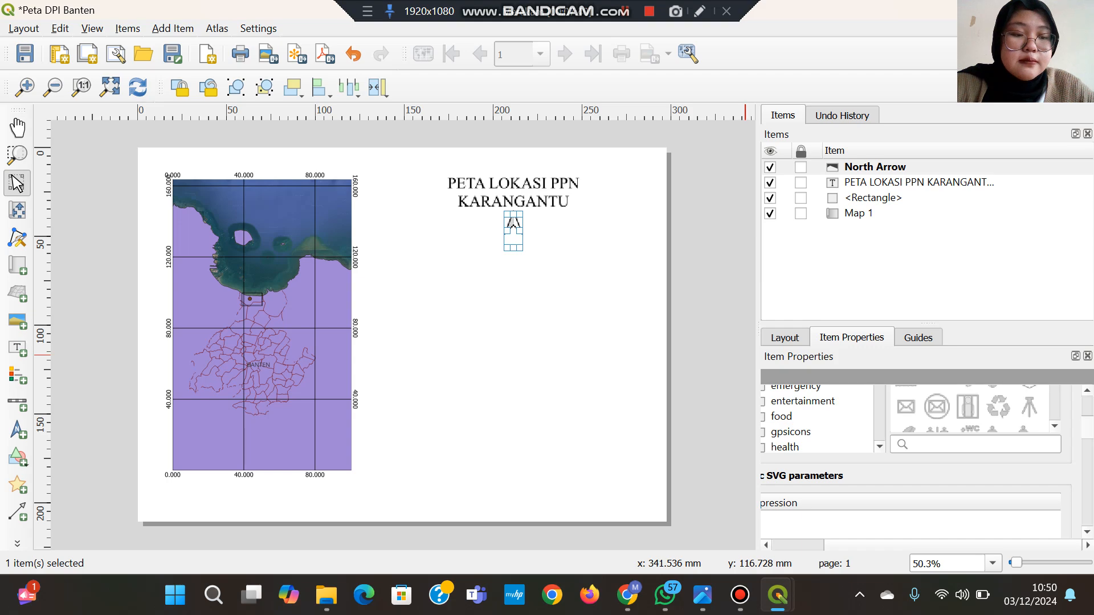
pyautogui.scroll(1, 918, 461)
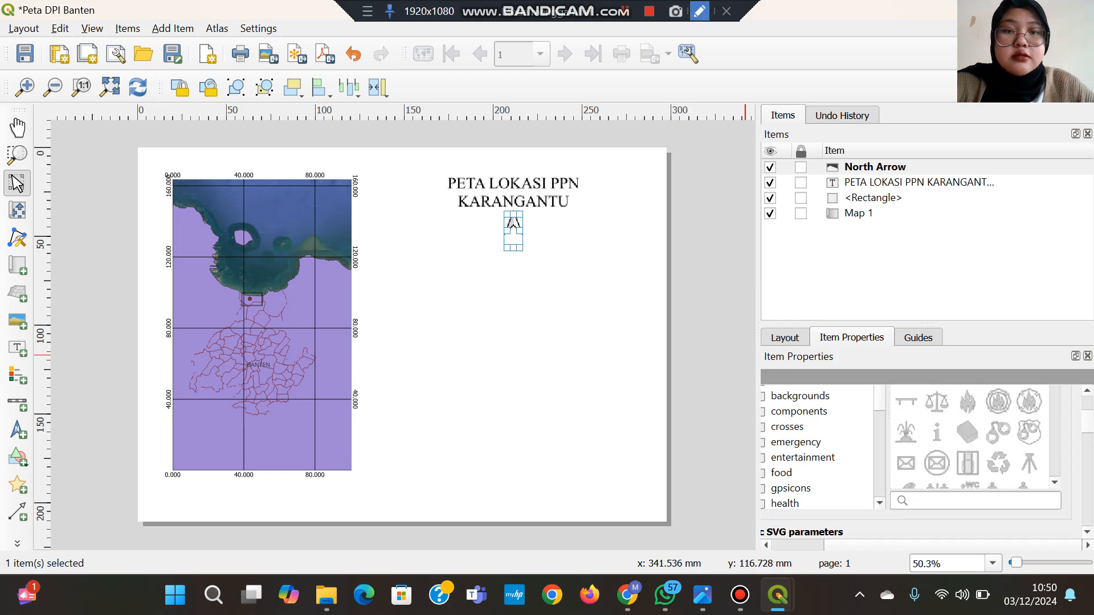
pyautogui.click(625, 11)
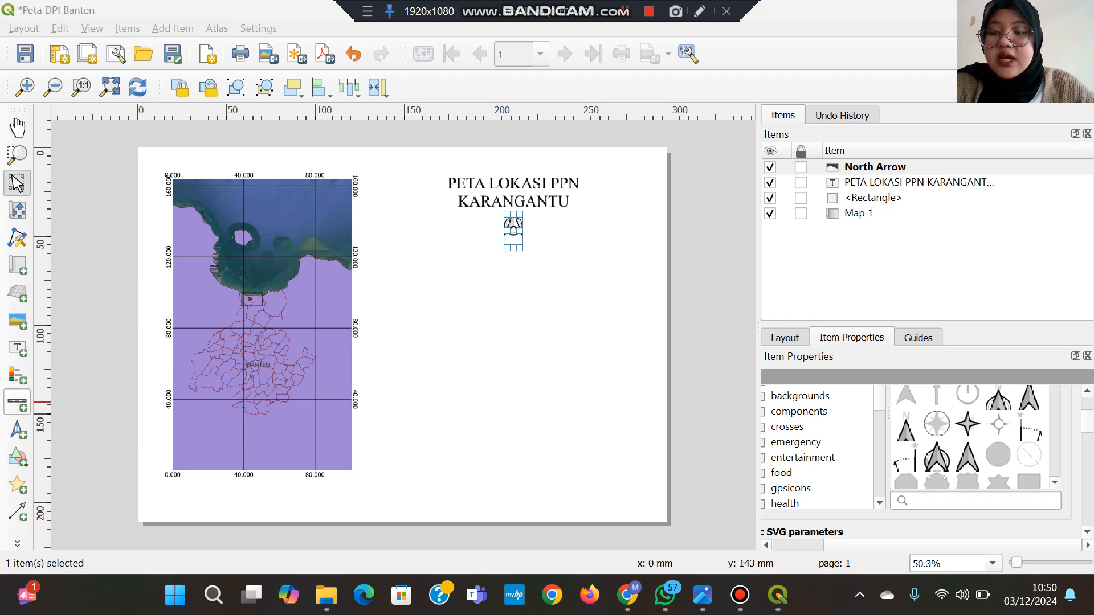
# Step: Add a scale bar for Map 1 below the north arrow and set its right segments to 3
pyautogui.click(17, 403)
pyautogui.moveTo(401, 263); pyautogui.dragTo(613, 277)
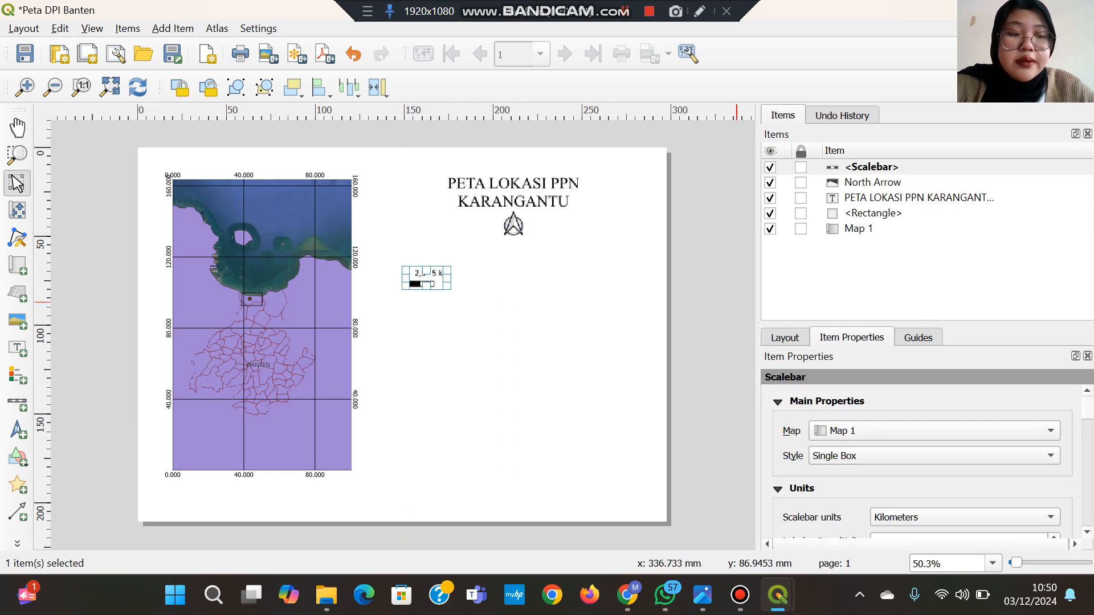
pyautogui.scroll(-3, 923, 461)
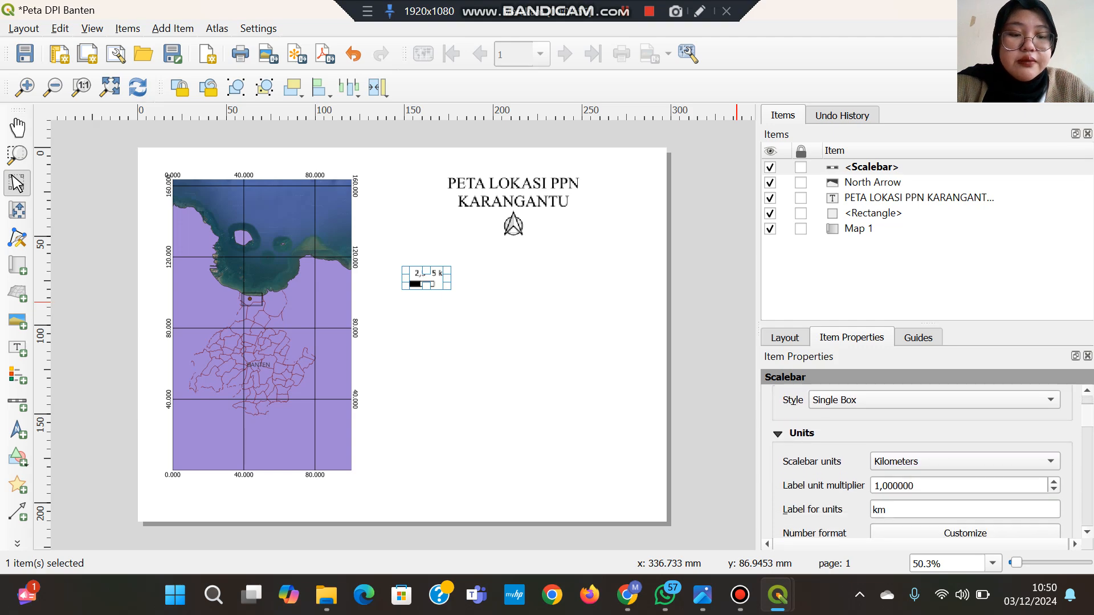
pyautogui.scroll(-2, 923, 461)
pyautogui.scroll(-5, 923, 462)
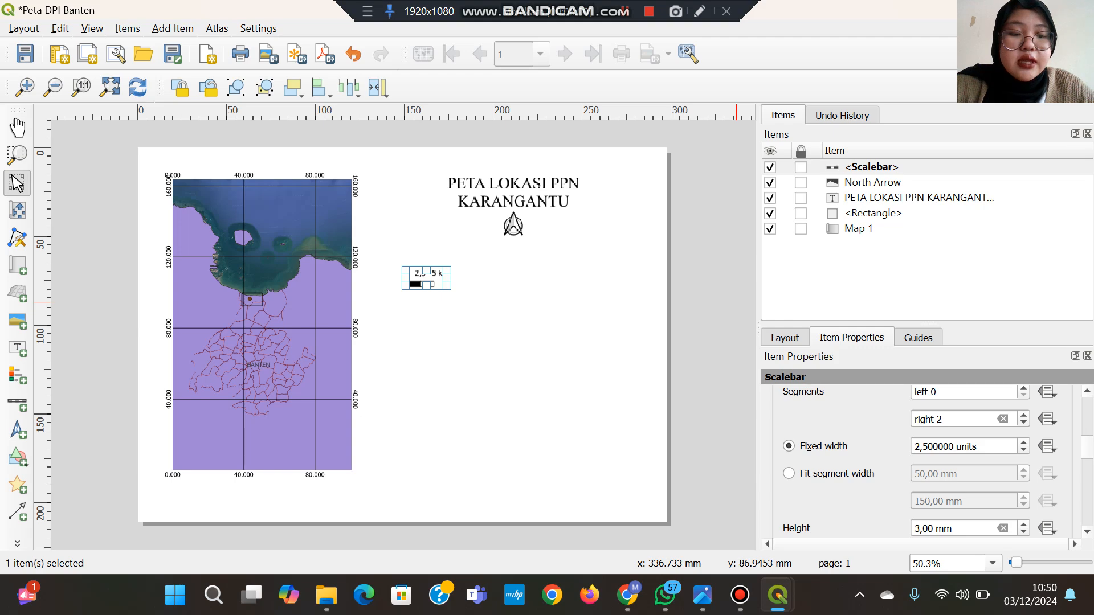
pyautogui.click(953, 419)
pyautogui.press('BackSpace')
pyautogui.write('3')
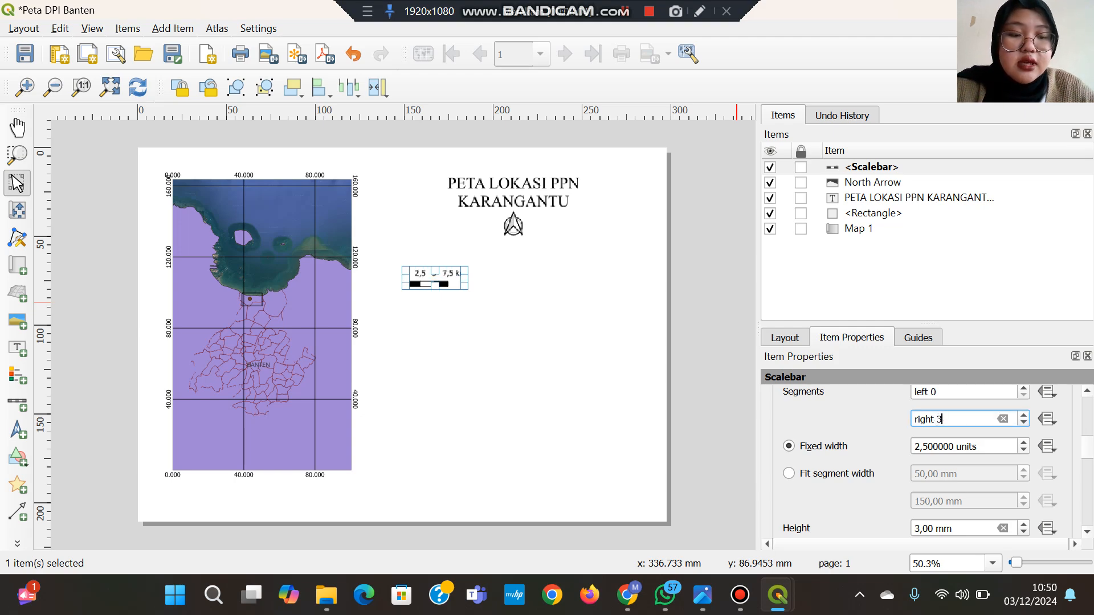
# Step: Set the scale bar's fixed segment width to 5 units
pyautogui.click(927, 447)
pyautogui.press('BackSpace')
pyautogui.press('BackSpace')
pyautogui.press('BackSpace')
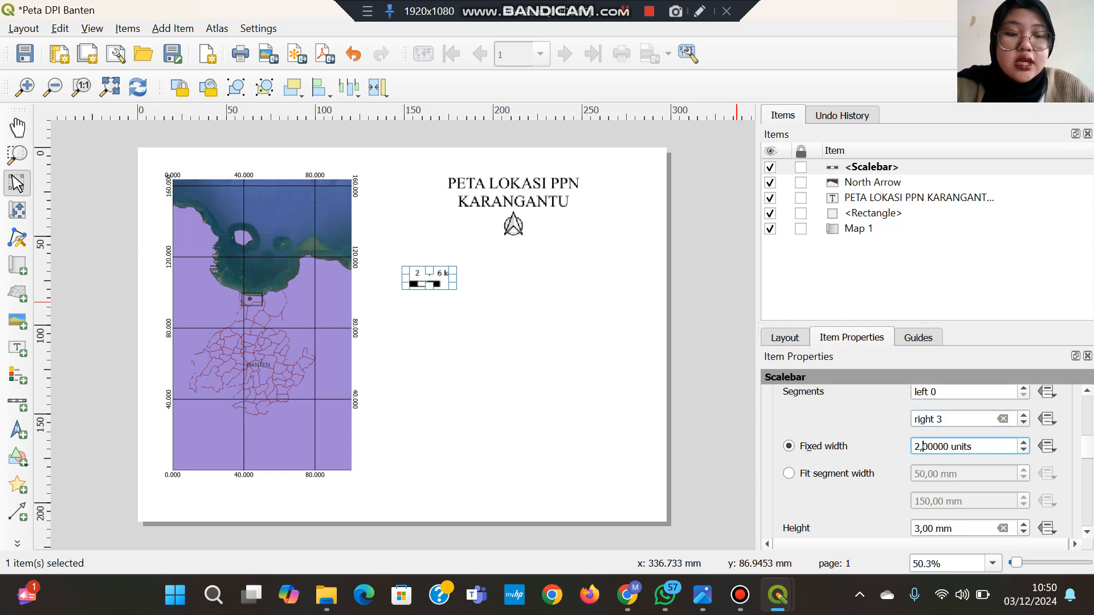
pyautogui.write('5.')
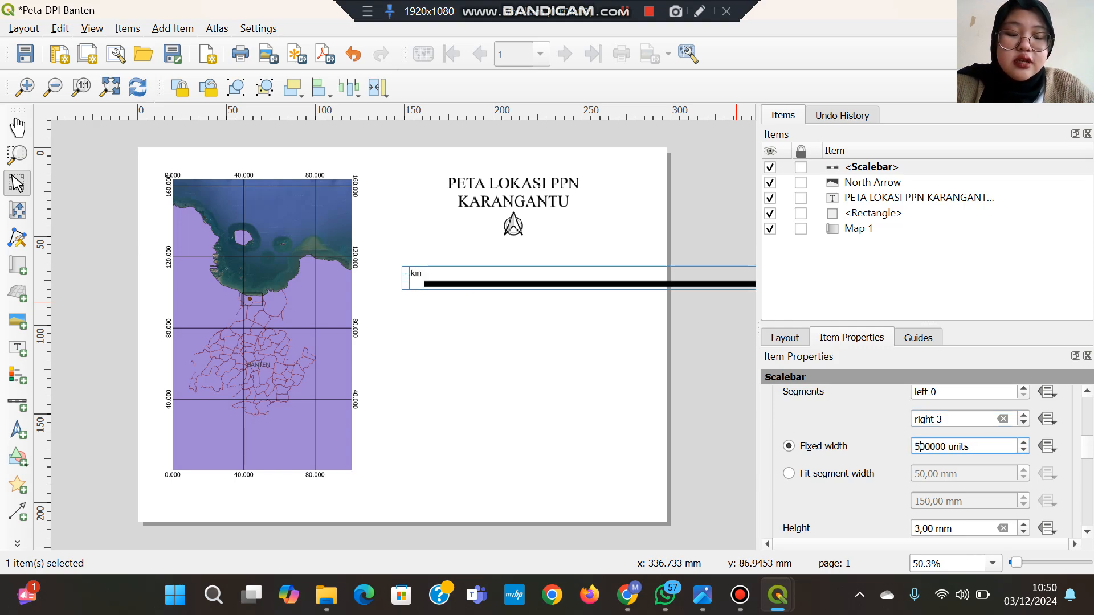
# Step: Switch the scale bar to Fit segment width and move it up to just below the north arrow
pyautogui.click(789, 474)
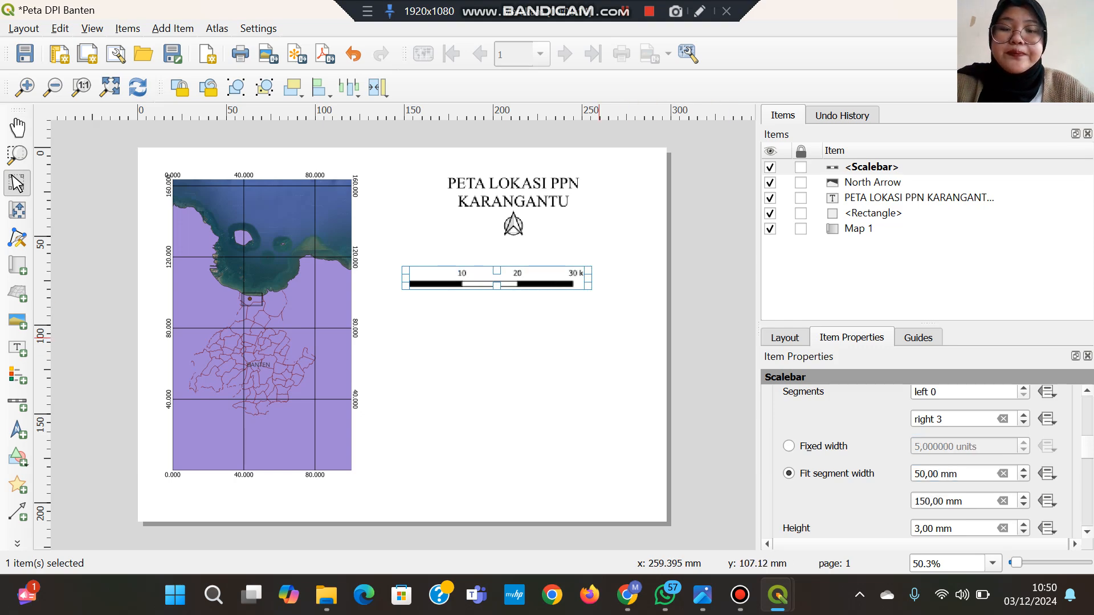
pyautogui.moveTo(524, 276); pyautogui.dragTo(545, 255)
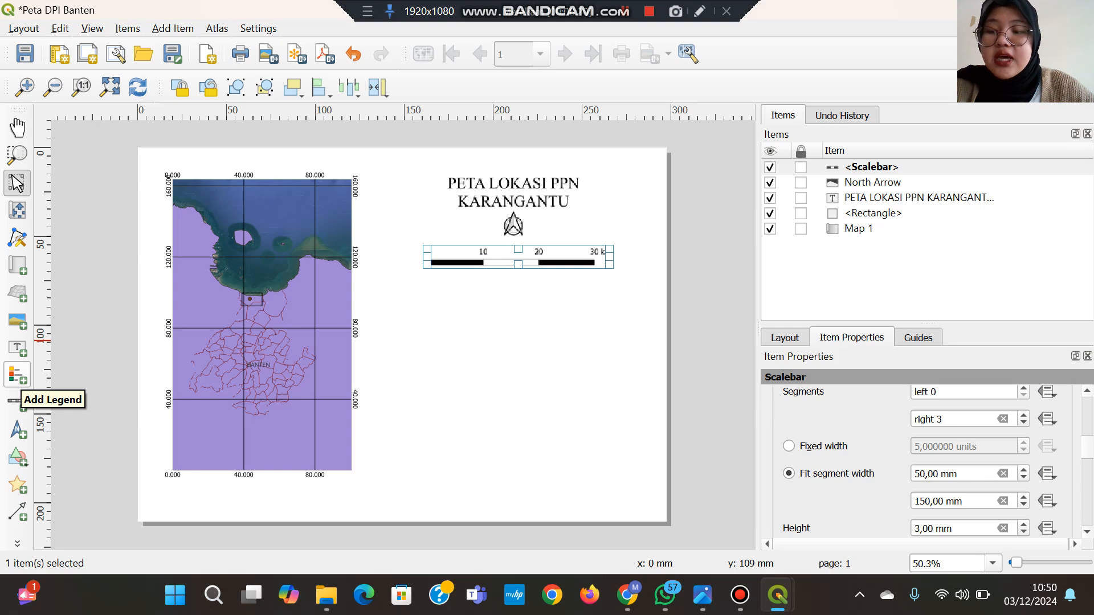
# Step: Add a legend for Map 1 below the scale bar and turn off automatic updating of its items
pyautogui.click(17, 374)
pyautogui.moveTo(395, 293); pyautogui.dragTo(582, 352)
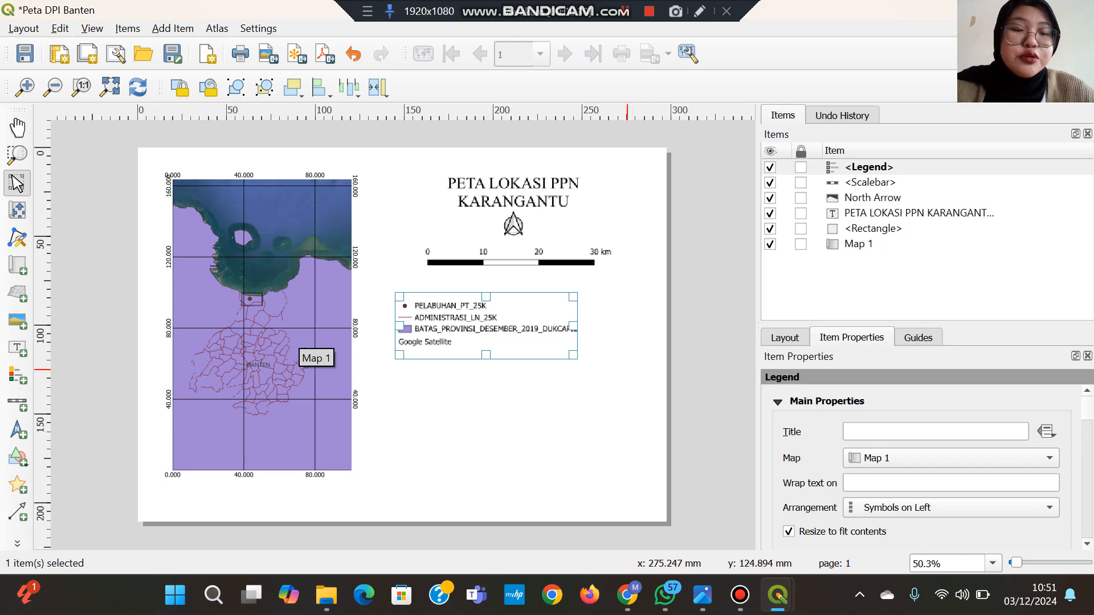
pyautogui.click(777, 402)
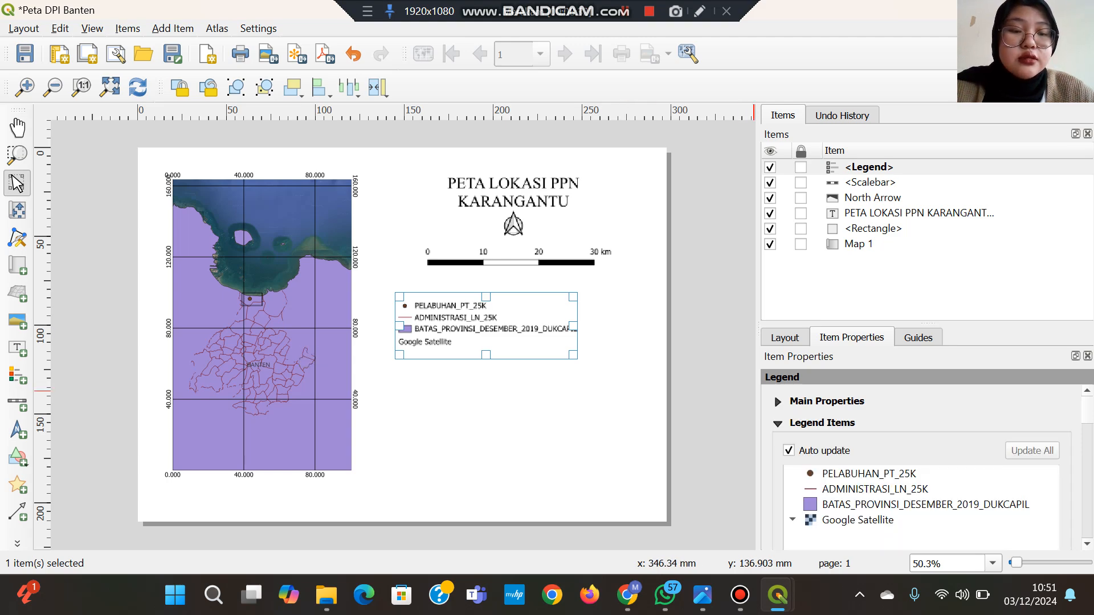
pyautogui.click(874, 489)
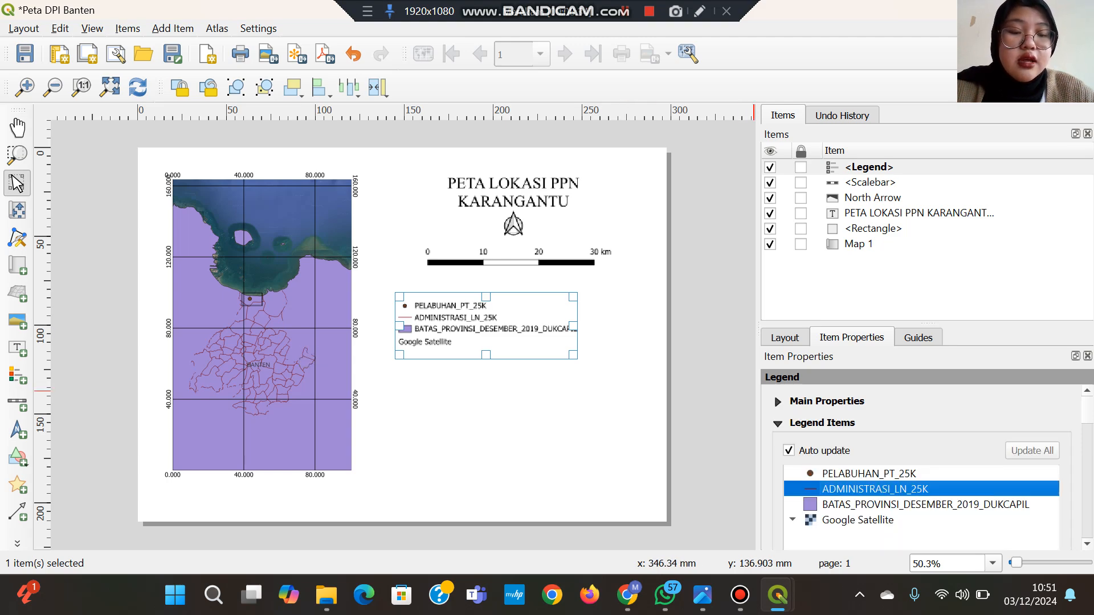
pyautogui.click(788, 451)
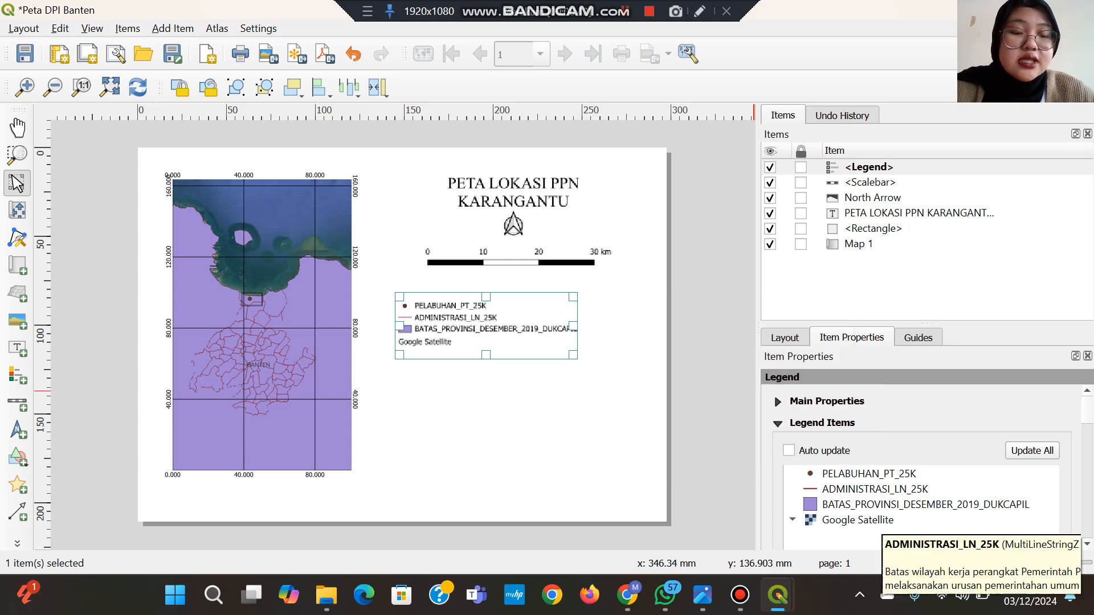
# Step: Hide the Google Satellite entry in the legend
pyautogui.click(874, 520)
pyautogui.rightClick(880, 520)
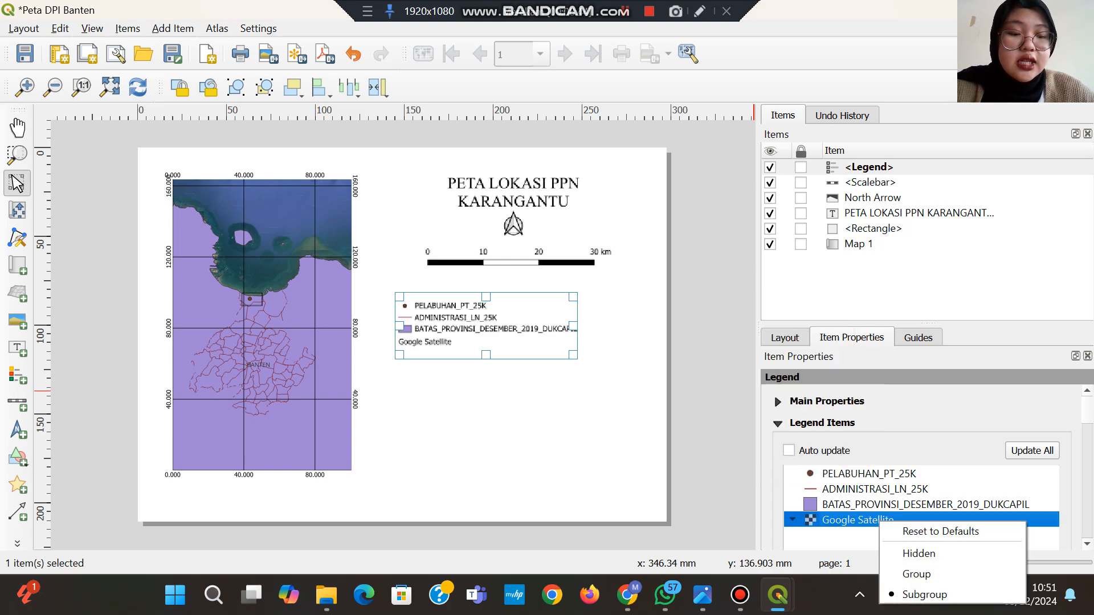
pyautogui.click(923, 554)
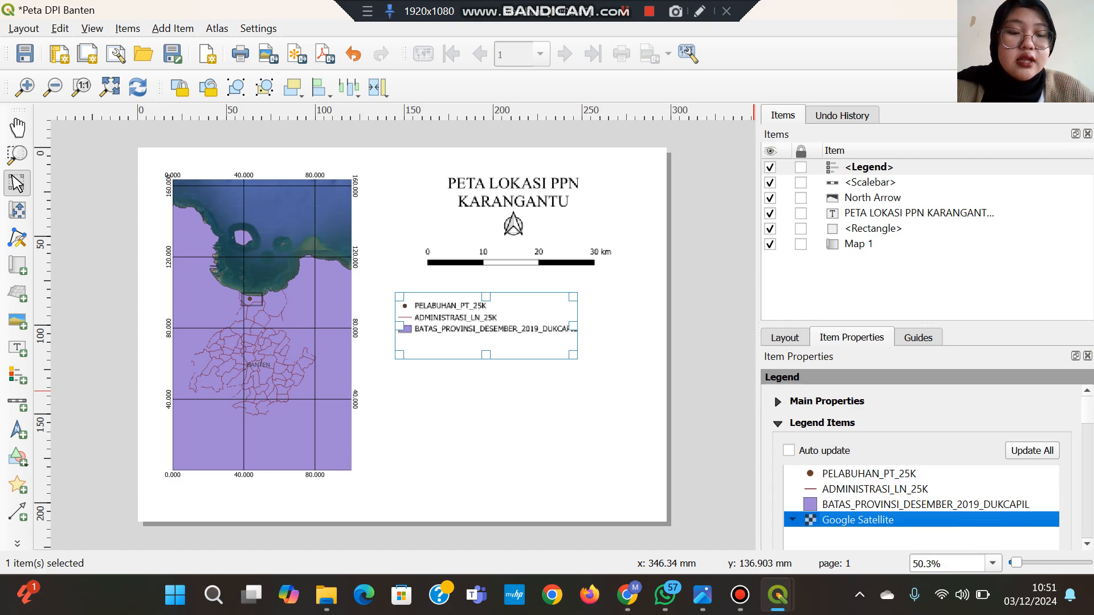
# Step: Remove the ADMINISTRASI_LN_25K entry from the legend
pyautogui.click(875, 490)
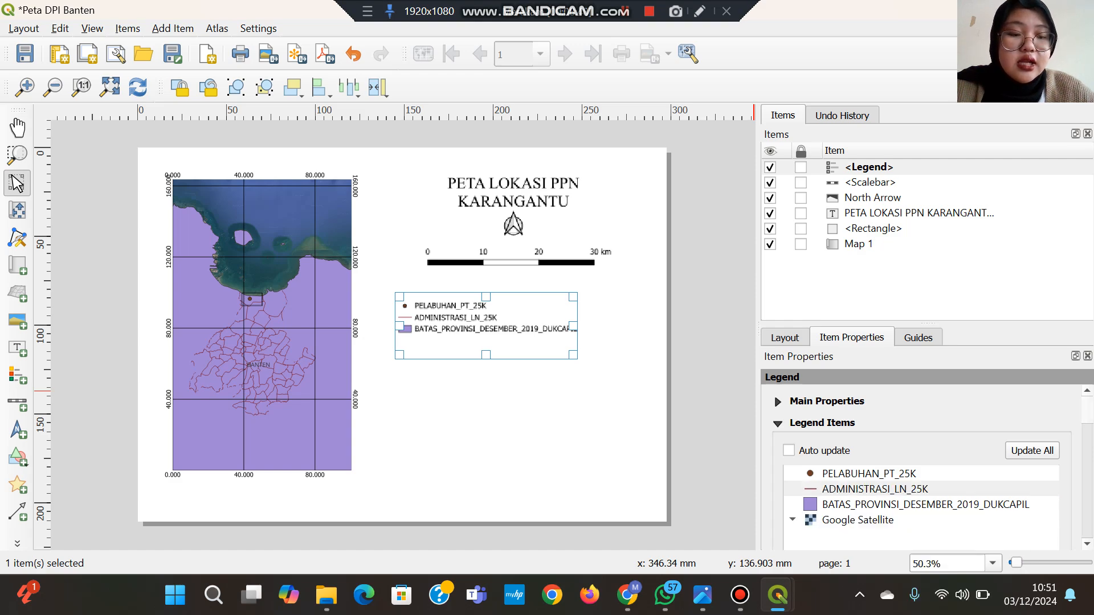
pyautogui.scroll(-3, 921, 465)
pyautogui.click(931, 487)
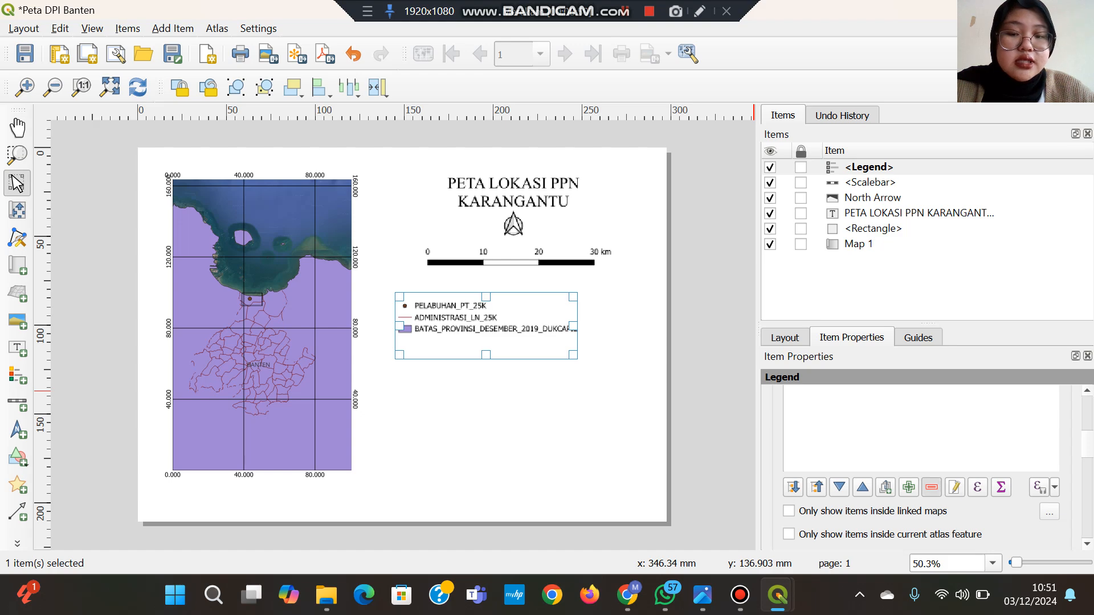
# Step: Rename the PELABUHAN_PT_25K legend entry to PPN KARANGANTU
pyautogui.scroll(3, 921, 464)
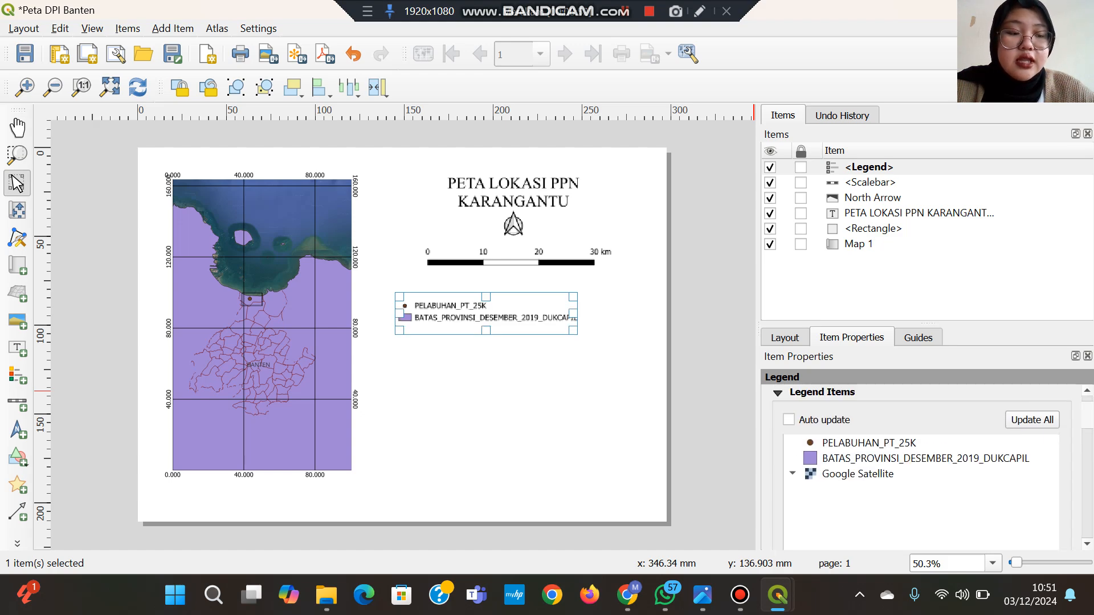
pyautogui.doubleClick(869, 469)
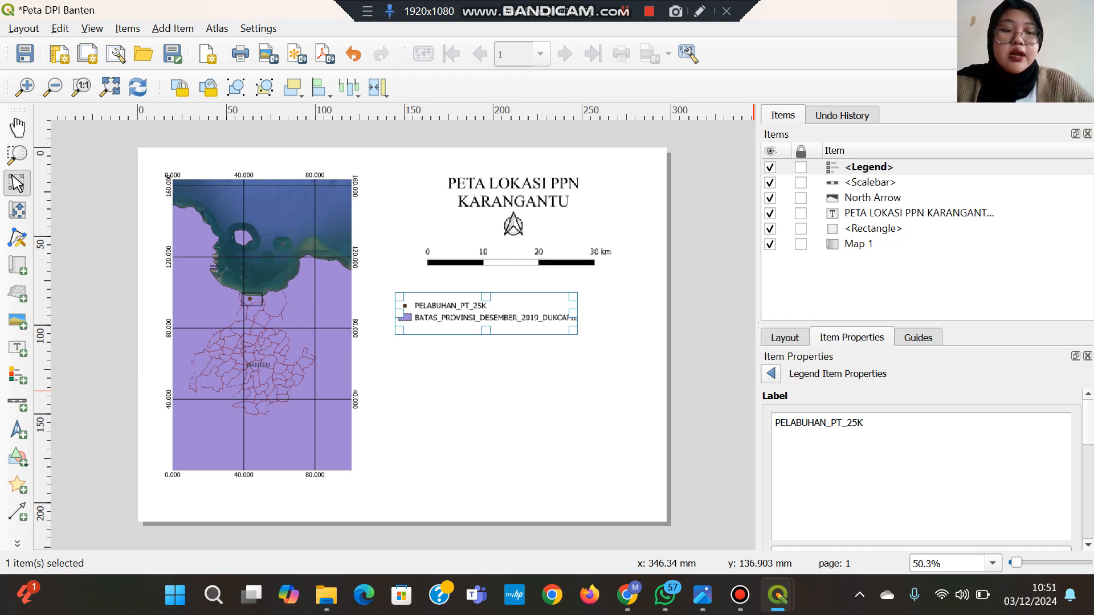
pyautogui.press('BackSpace')
pyautogui.press('BackSpace')
pyautogui.press('BackSpace')
pyautogui.press('BackSpace')
pyautogui.press('BackSpace')
pyautogui.press('BackSpace')
pyautogui.press('BackSpace')
pyautogui.press('BackSpace')
pyautogui.press('BackSpace')
pyautogui.press('BackSpace')
pyautogui.press('BackSpace')
pyautogui.press('BackSpace')
pyautogui.press('BackSpace')
pyautogui.press('BackSpace')
pyautogui.press('BackSpace')
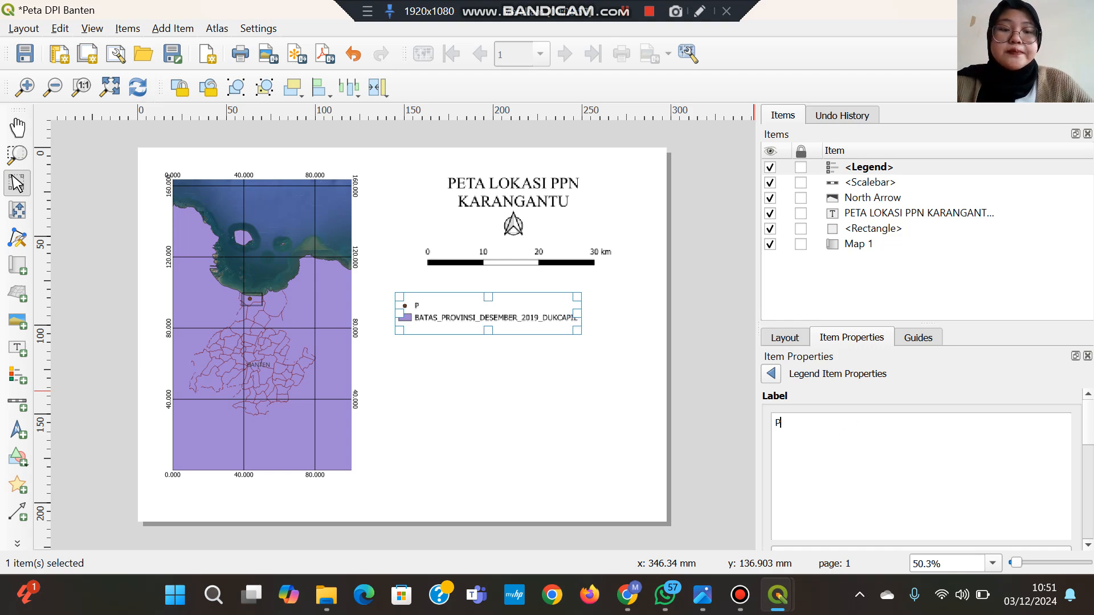
pyautogui.press('BackSpace')
pyautogui.write('PPN')
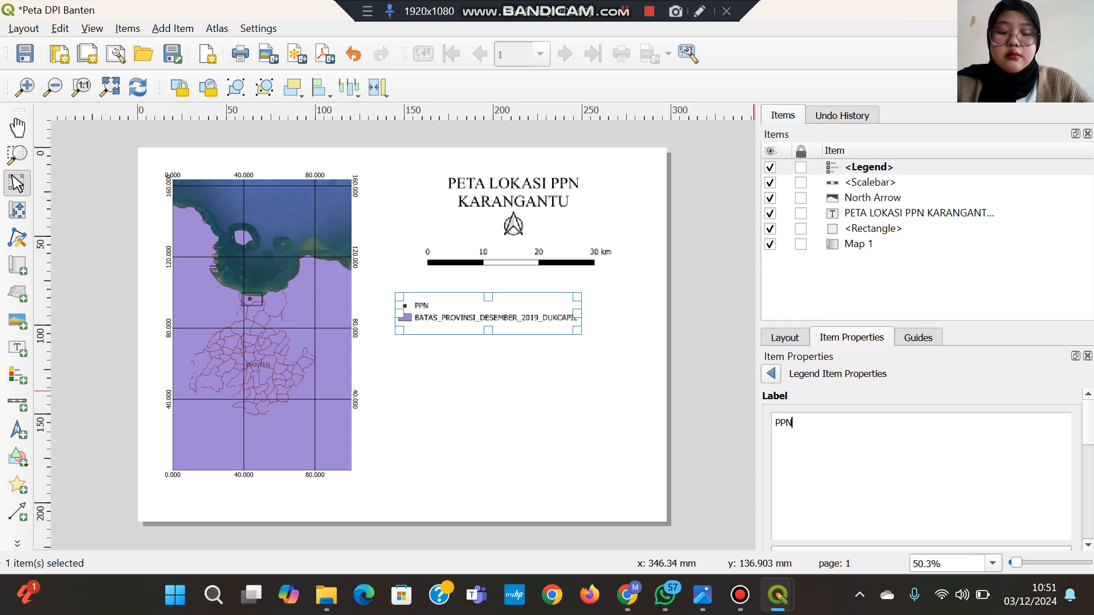
pyautogui.write(' KARANGANTU')
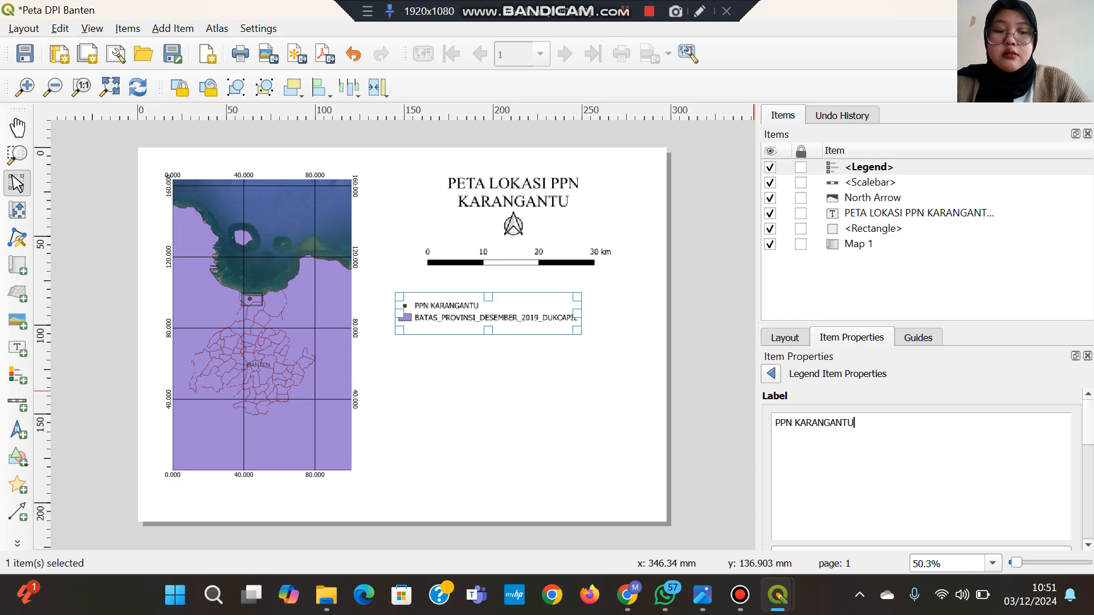
pyautogui.click(771, 374)
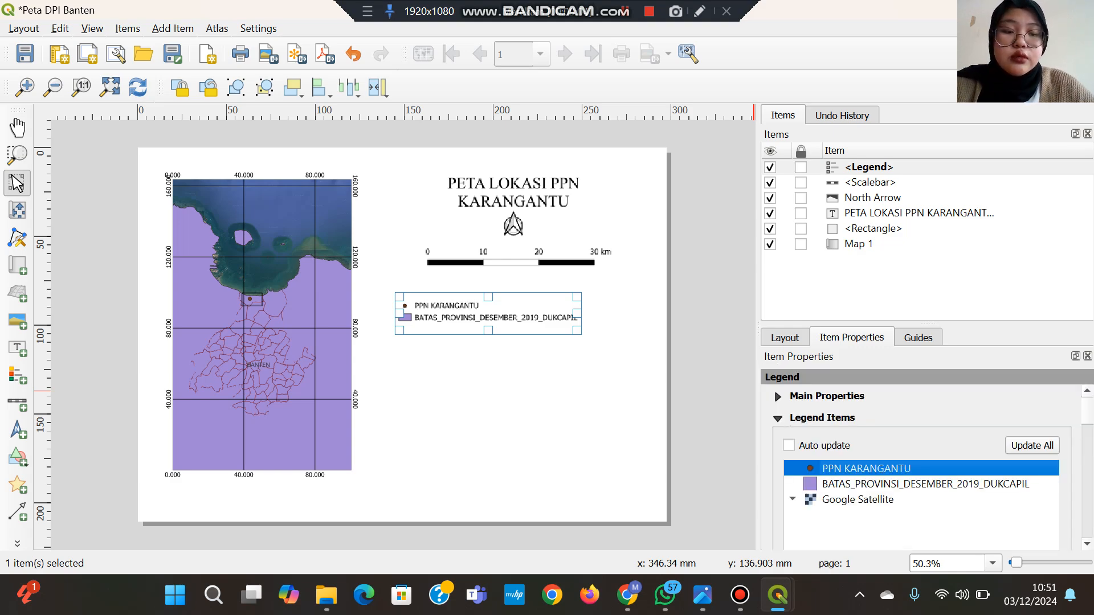
# Step: Clear the label text of the BATAS_PROVINSI_DESEMBER_2019_DUKCAPIL legend entry
pyautogui.click(924, 484)
pyautogui.doubleClick(924, 483)
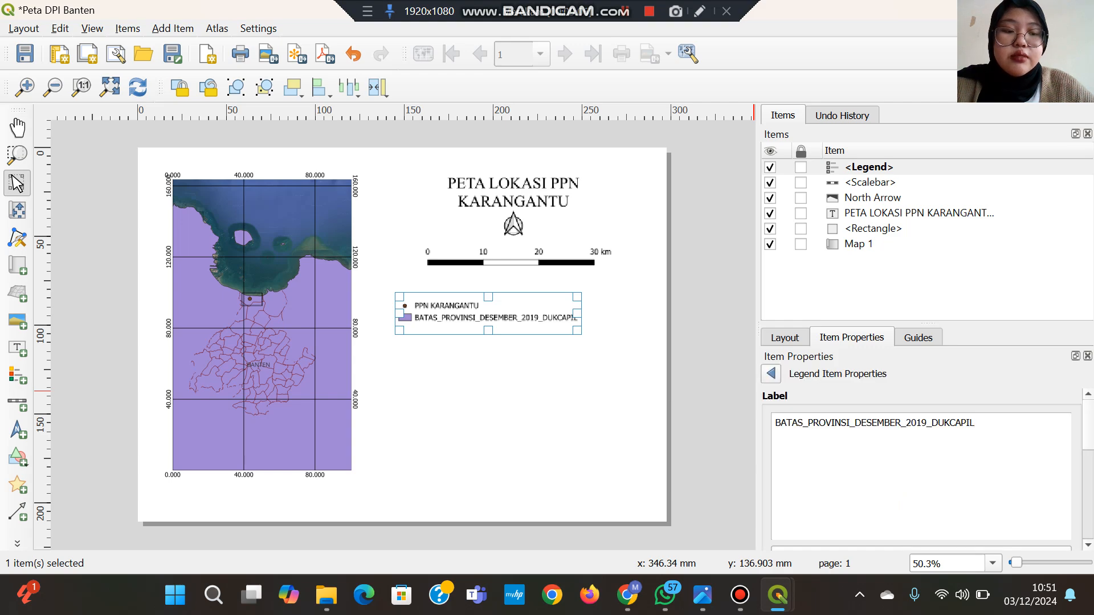
pyautogui.press('BackSpace')
pyautogui.press('BackSpace')
pyautogui.press('BackSpace')
pyautogui.press('BackSpace')
pyautogui.press('BackSpace')
pyautogui.press('BackSpace')
pyautogui.press('BackSpace')
pyautogui.press('BackSpace')
pyautogui.press('BackSpace')
pyautogui.press('BackSpace')
pyautogui.press('BackSpace')
pyautogui.press('BackSpace')
pyautogui.press('BackSpace')
pyautogui.press('BackSpace')
pyautogui.press('BackSpace')
pyautogui.press('BackSpace')
pyautogui.press('BackSpace')
pyautogui.press('BackSpace')
pyautogui.press('BackSpace')
pyautogui.press('BackSpace')
pyautogui.press('BackSpace')
pyautogui.press('BackSpace')
pyautogui.press('BackSpace')
pyautogui.press('BackSpace')
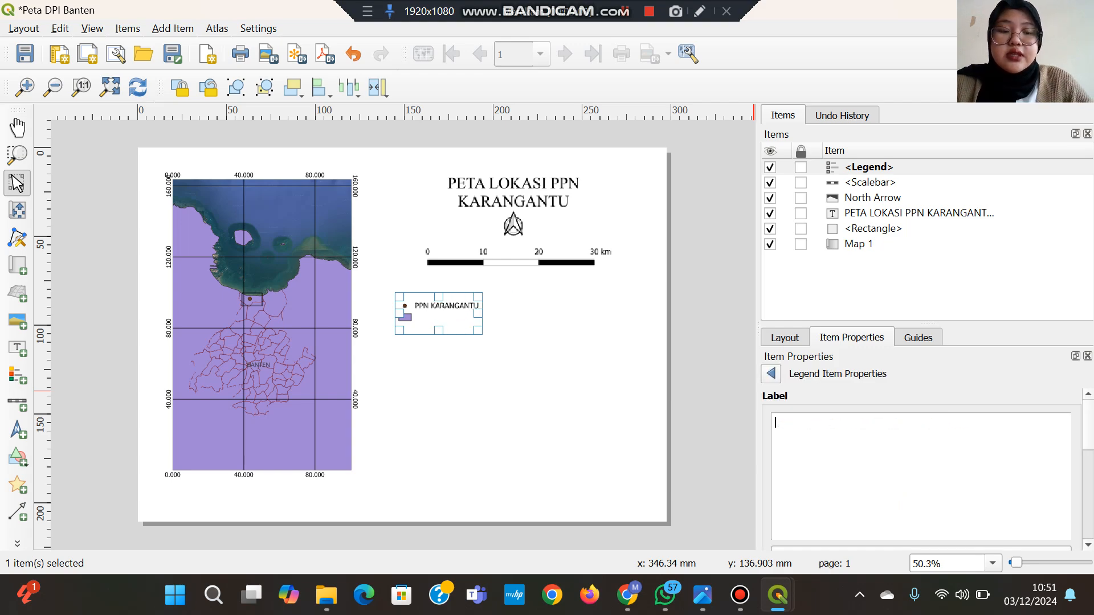
pyautogui.click(625, 11)
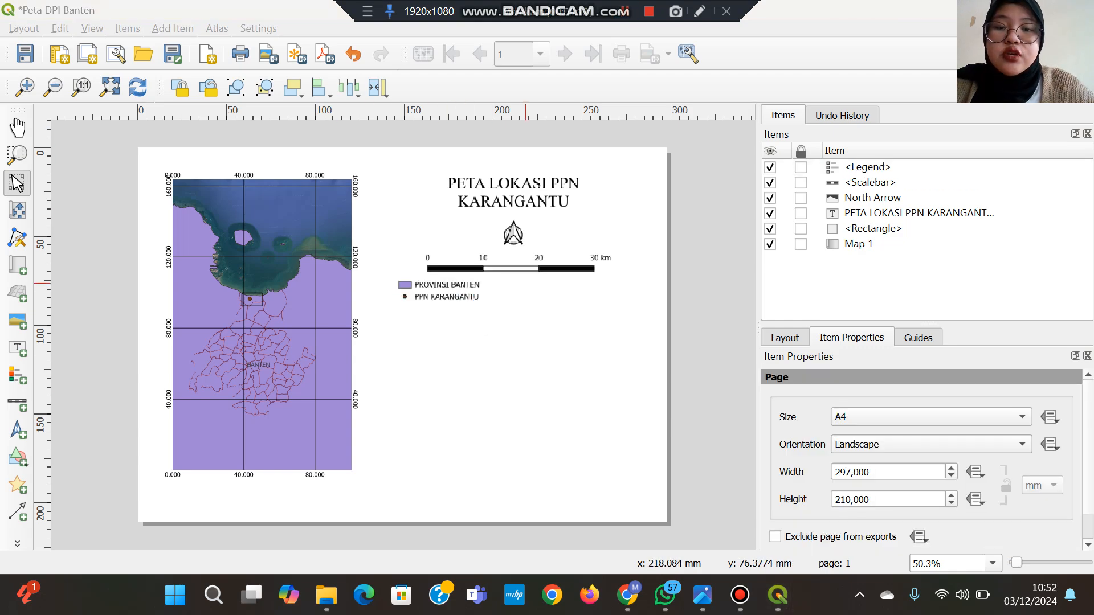
# Step: Add a second, wide map to the page directly below the legend
pyautogui.click(536, 369)
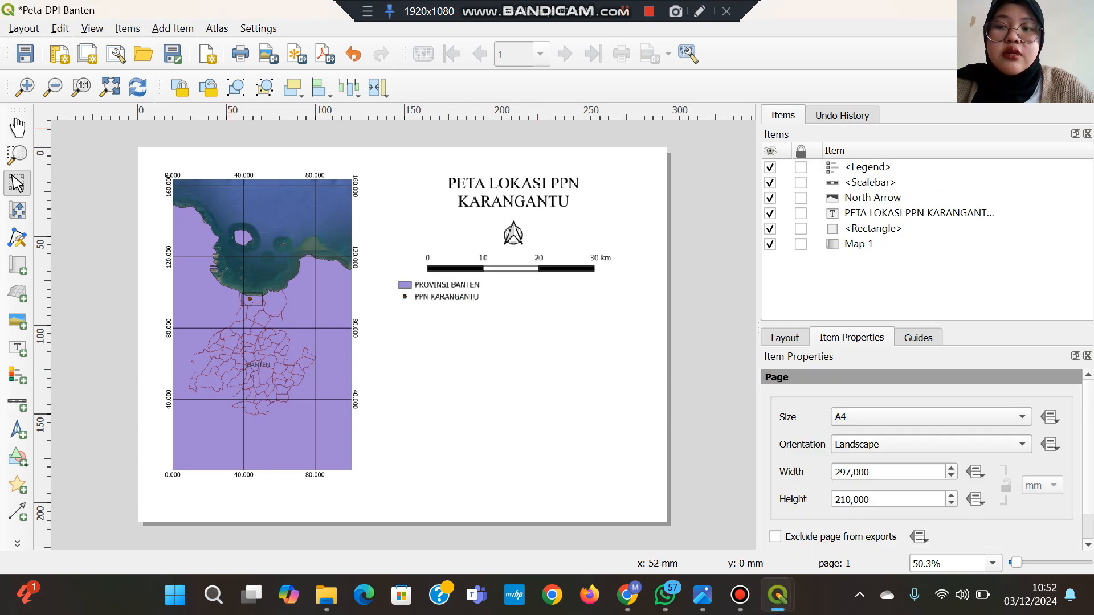
pyautogui.click(172, 28)
pyautogui.click(193, 47)
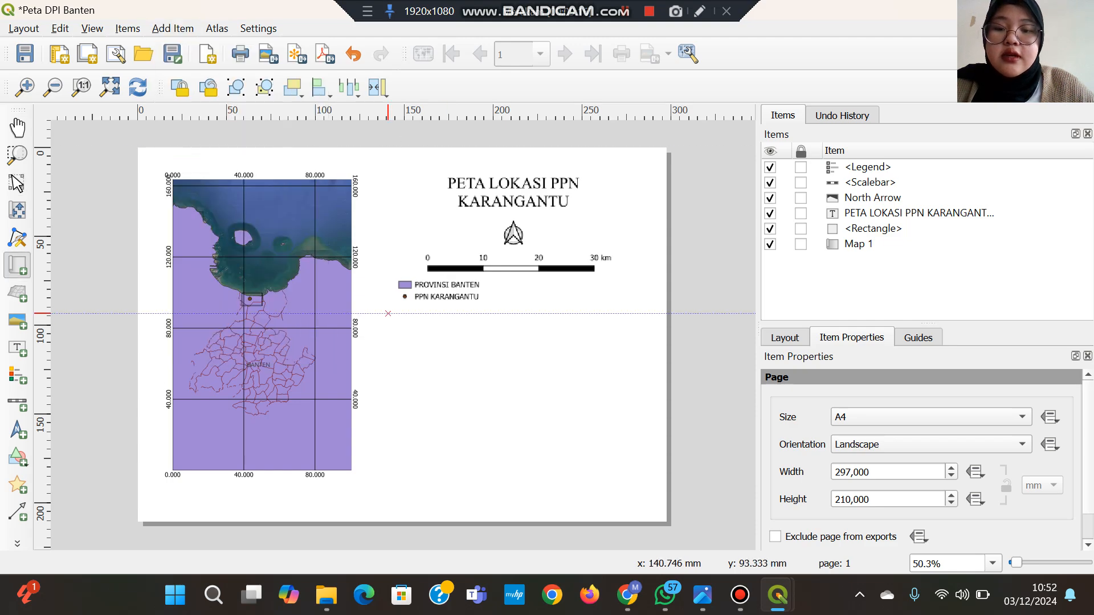
pyautogui.moveTo(388, 314); pyautogui.dragTo(631, 418)
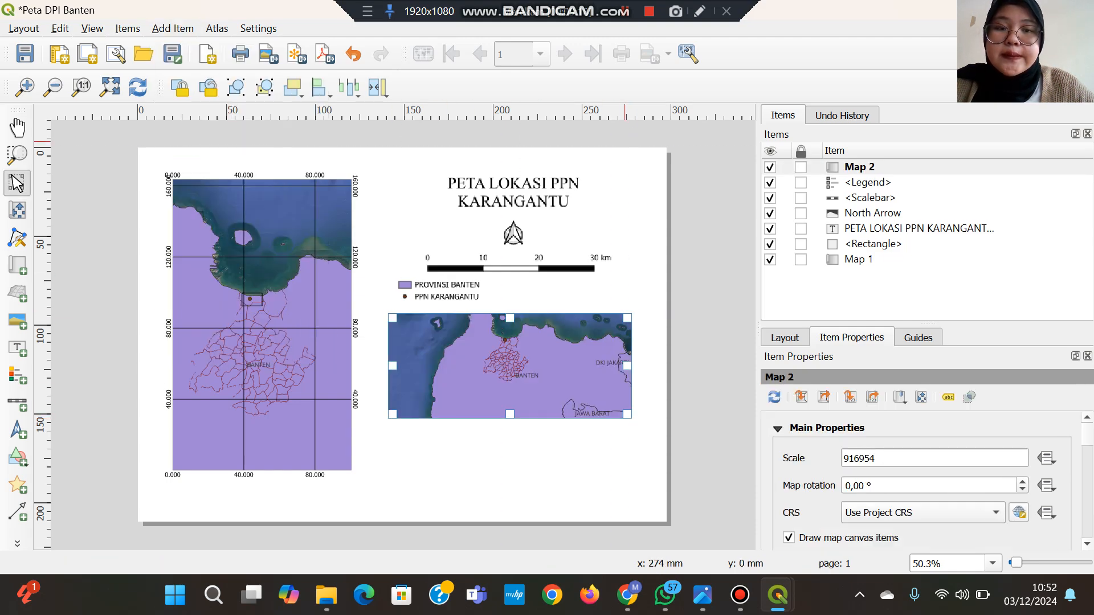
pyautogui.click(625, 11)
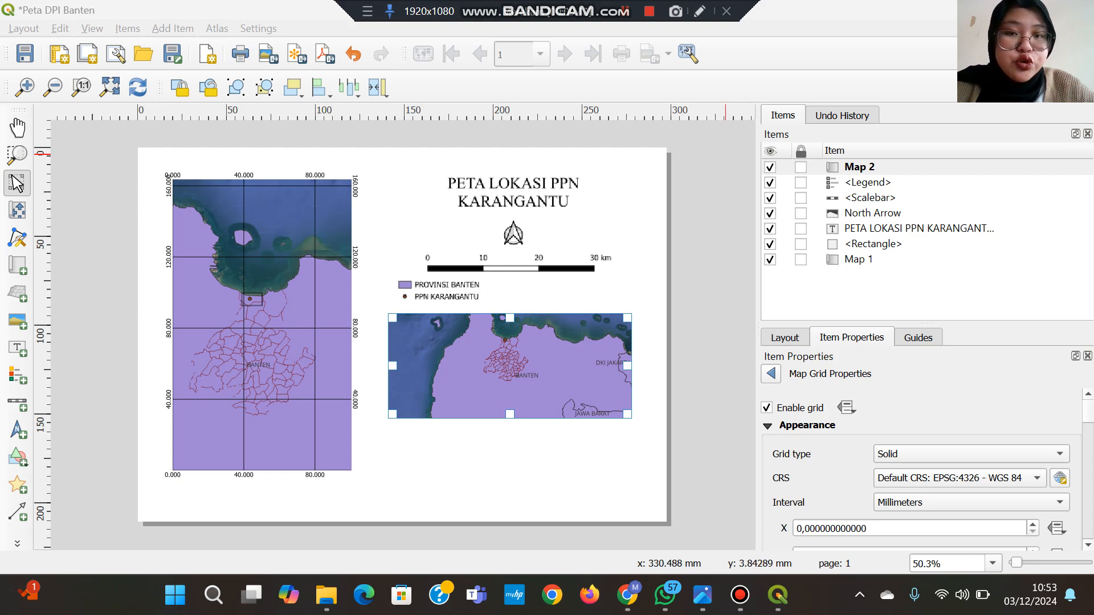
pyautogui.click(648, 179)
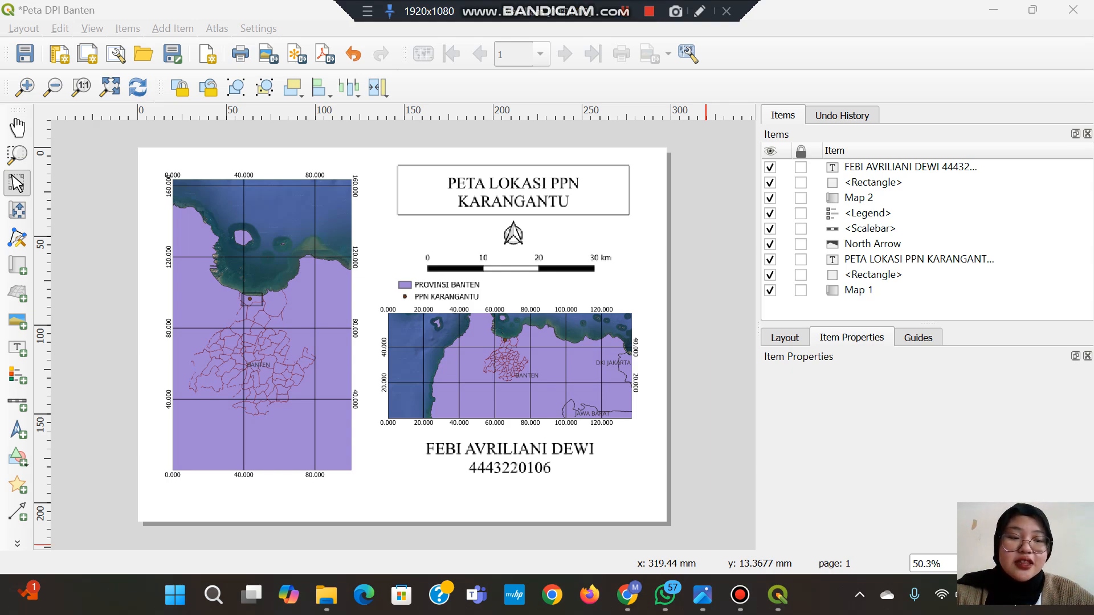
pyautogui.moveTo(1057, 515); pyautogui.dragTo(1061, 6)
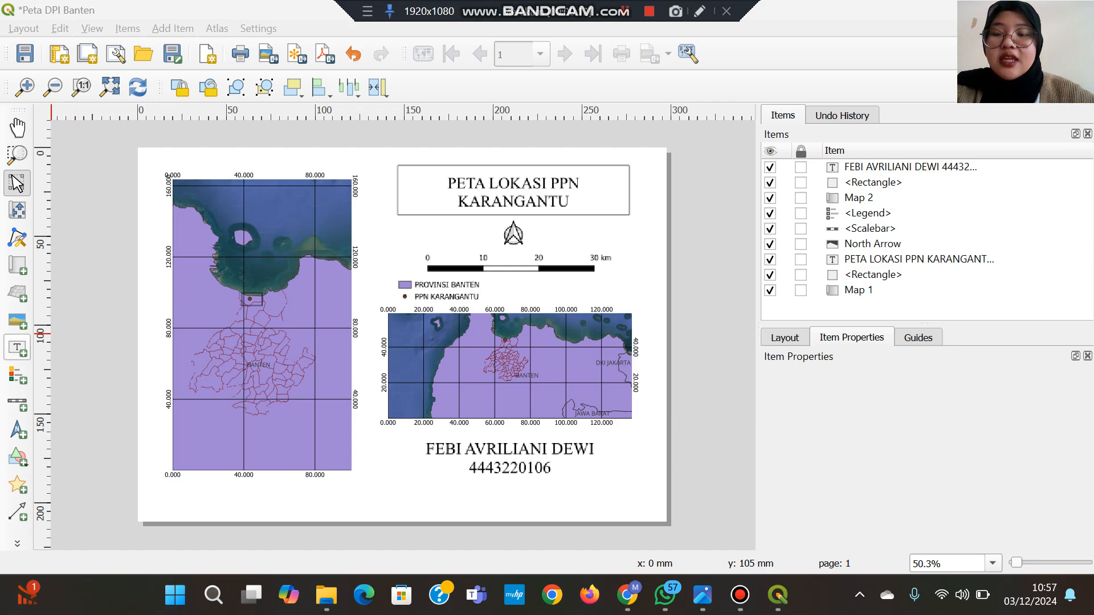
pyautogui.click(17, 348)
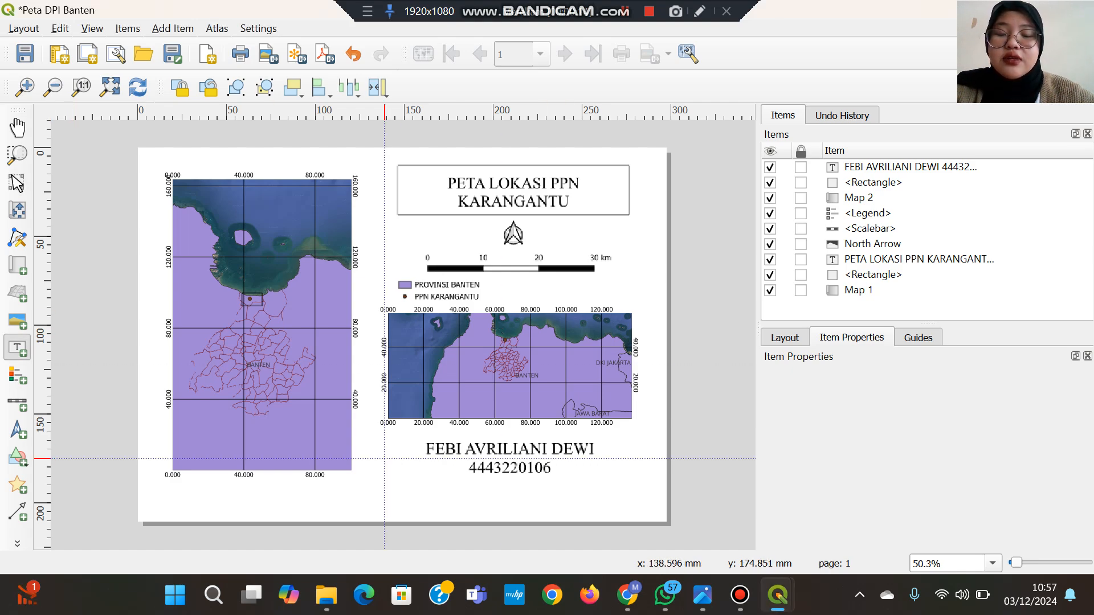
pyautogui.moveTo(384, 458); pyautogui.dragTo(517, 506)
pyautogui.press('Delete')
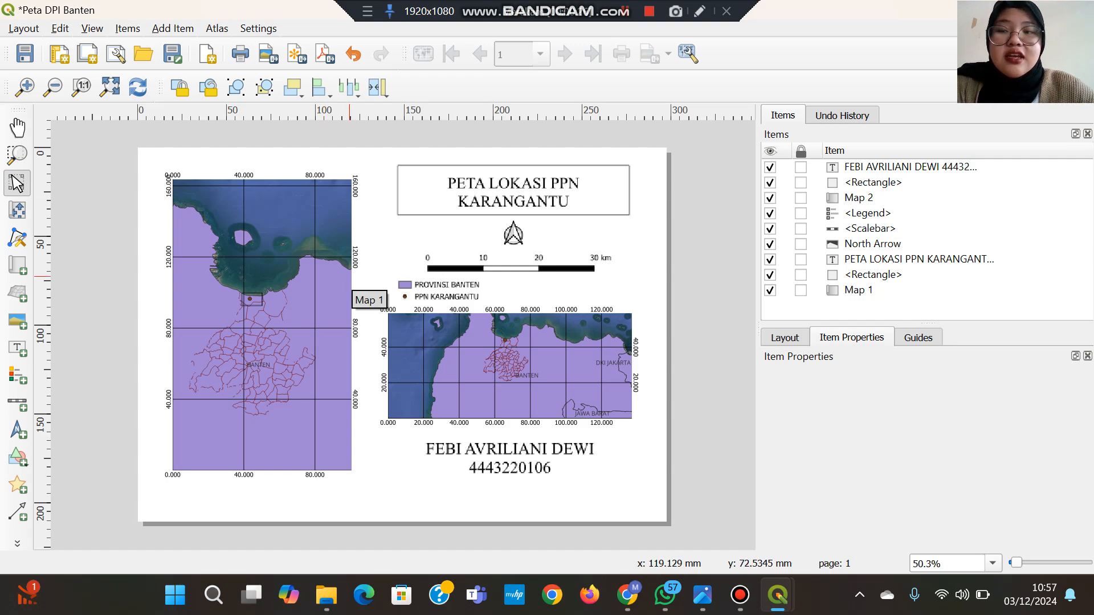
# Step: Export the layout as an image named Peta DPI Banten Praktikum in the Pictures folder, at 300 dpi with antialiasing
pyautogui.click(24, 29)
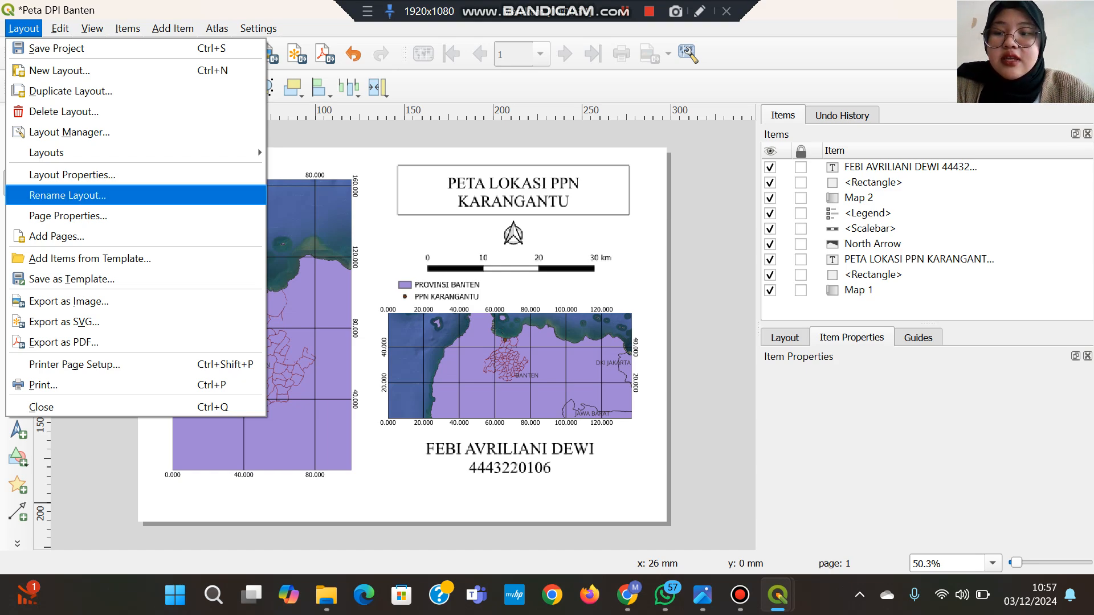
pyautogui.press('Return')
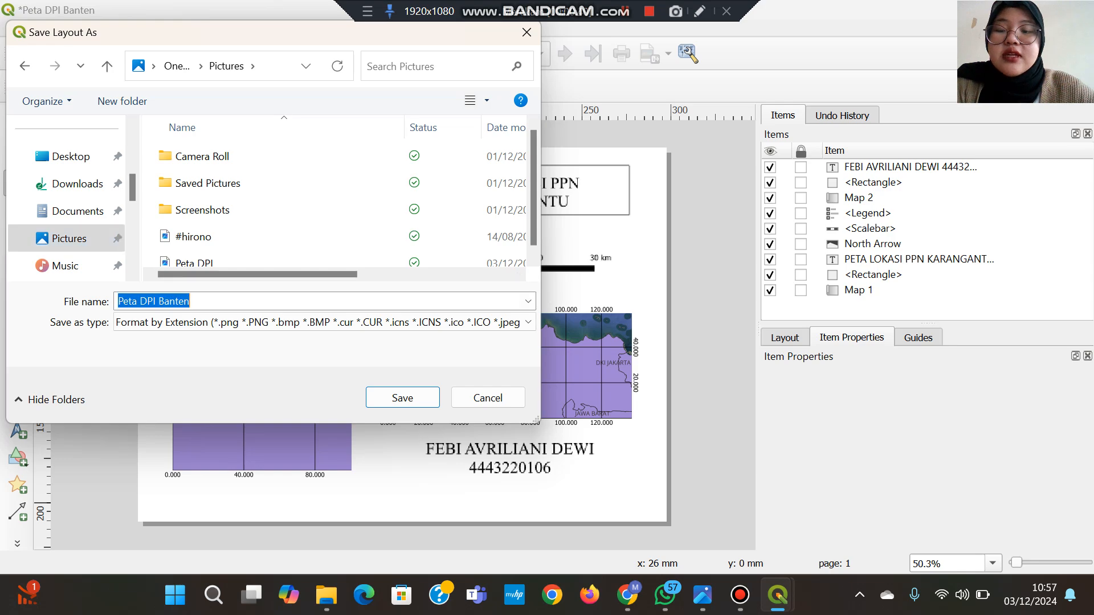
pyautogui.click(196, 301)
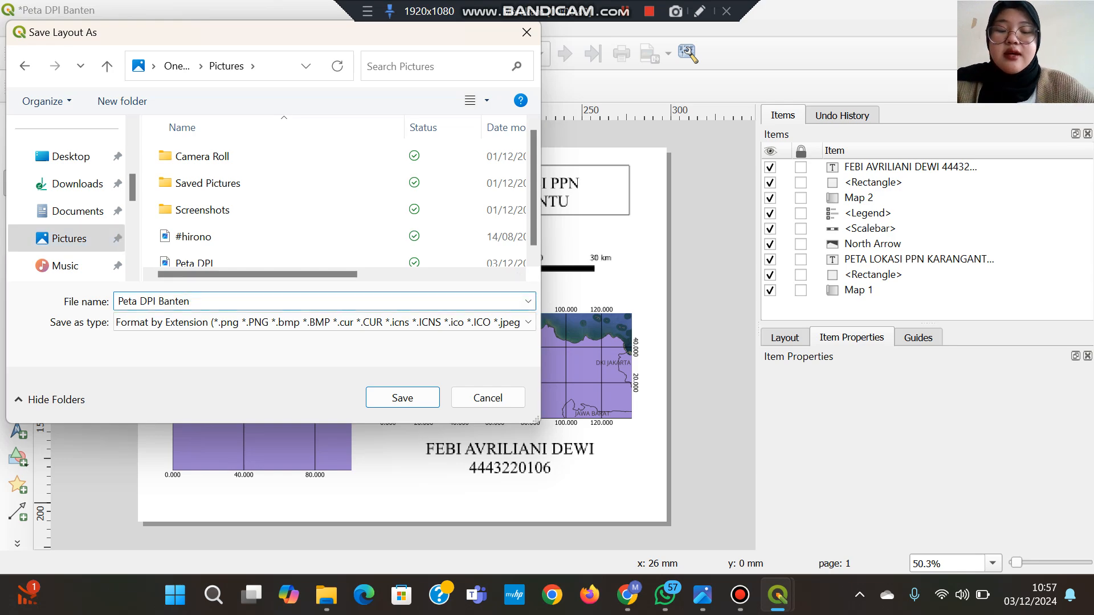
pyautogui.write('PRA')
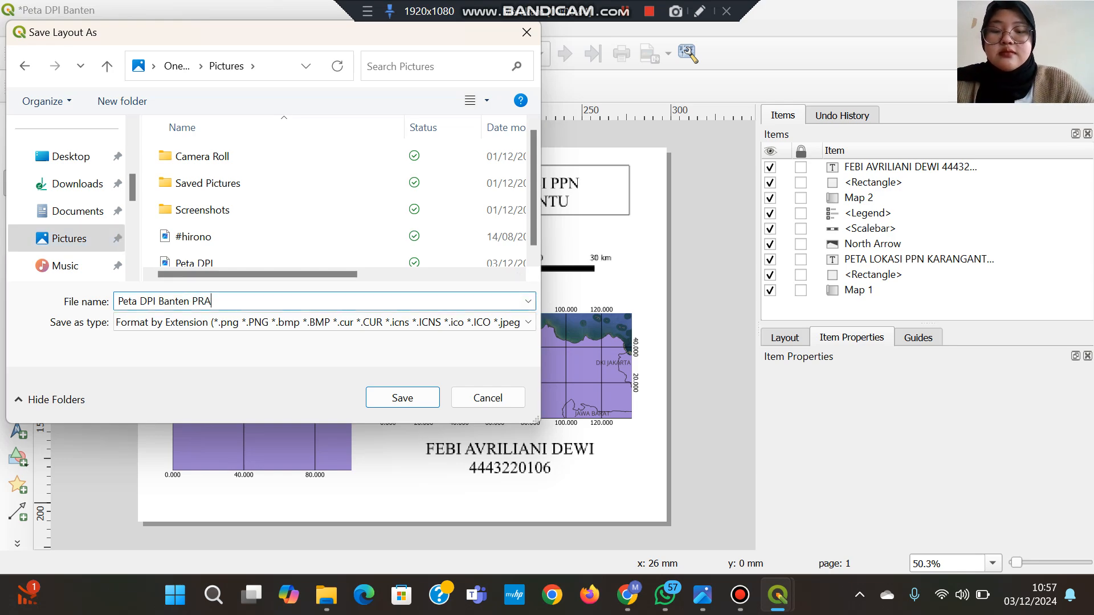
pyautogui.press('BackSpace')
pyautogui.press('BackSpace')
pyautogui.write('rak')
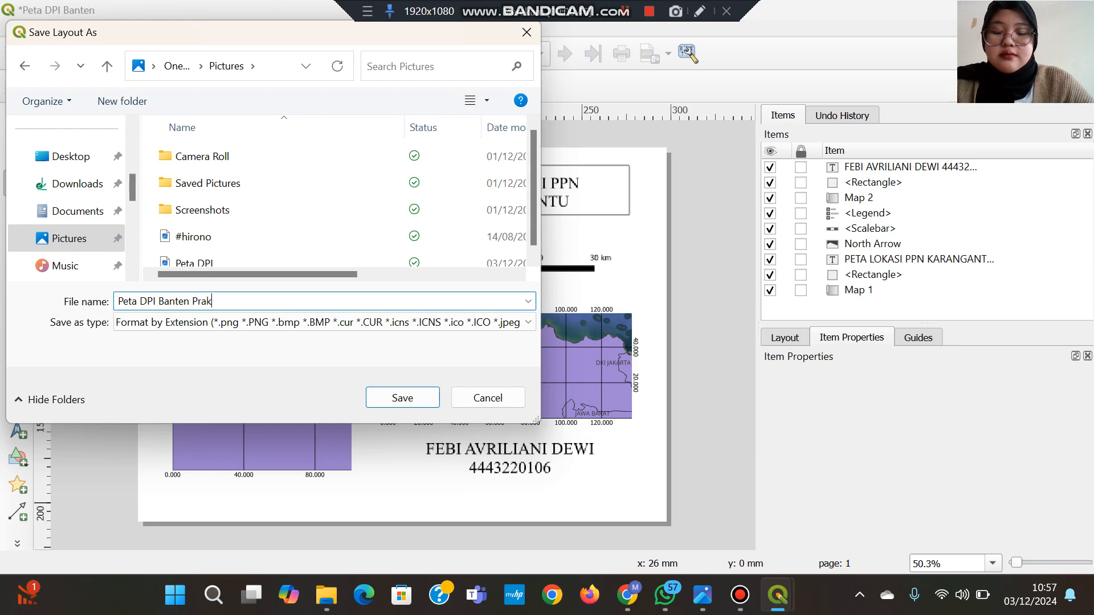
pyautogui.write('tikum')
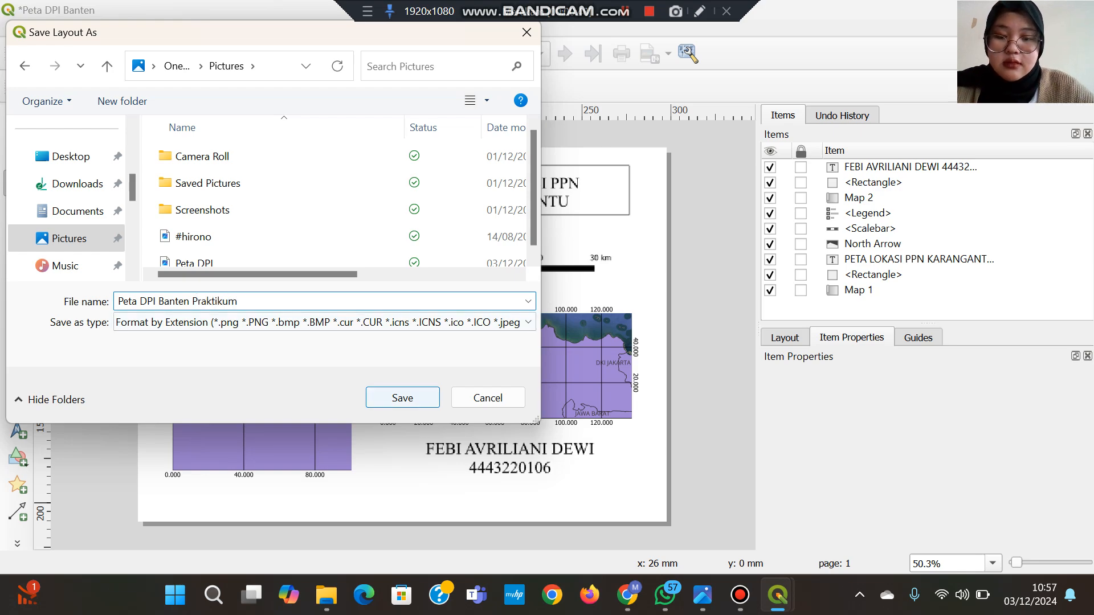
pyautogui.click(402, 398)
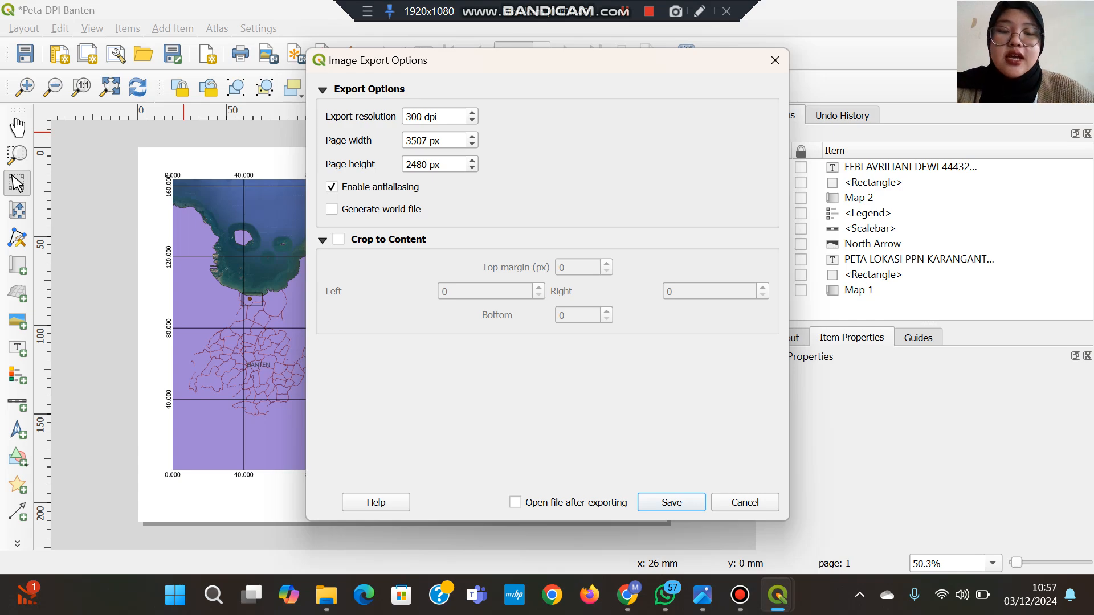
pyautogui.click(671, 502)
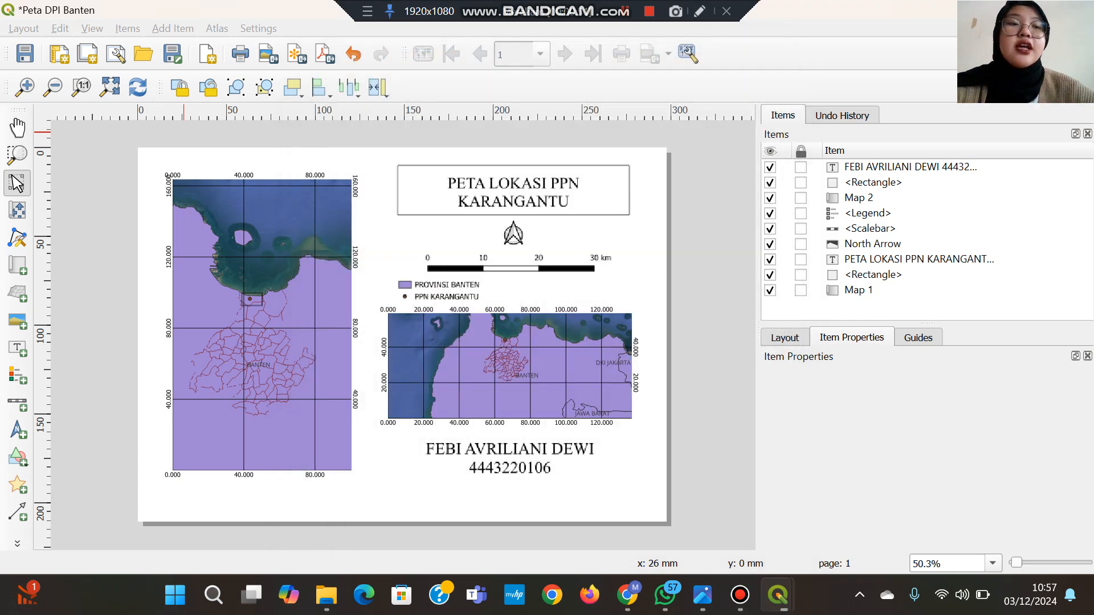